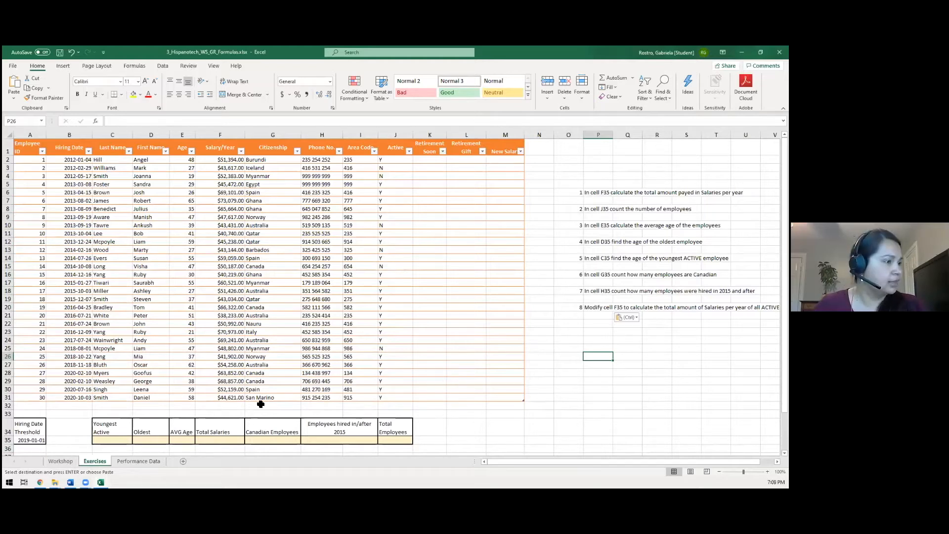
Check the first exercise instruction in P6 and select the Total Salaries result cell F35.
left_click(600, 193)
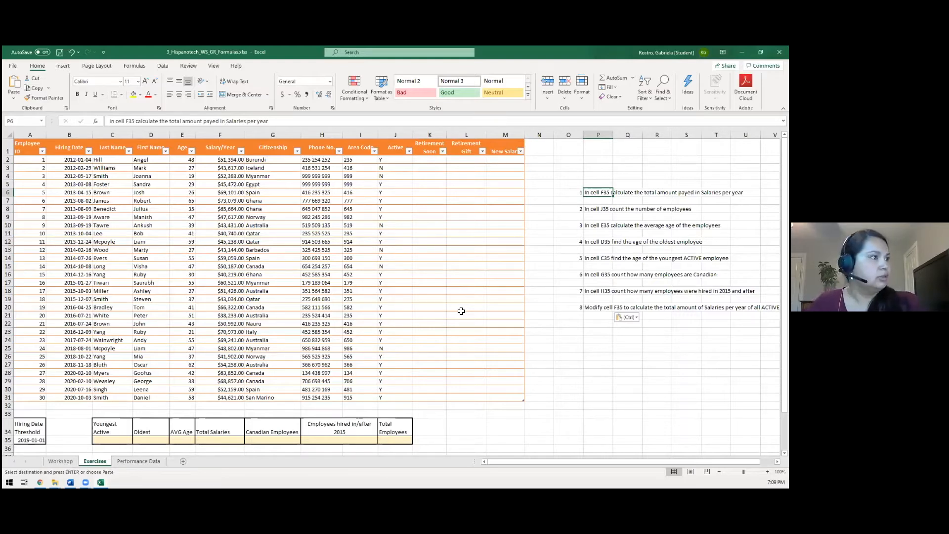
left_click(554, 299)
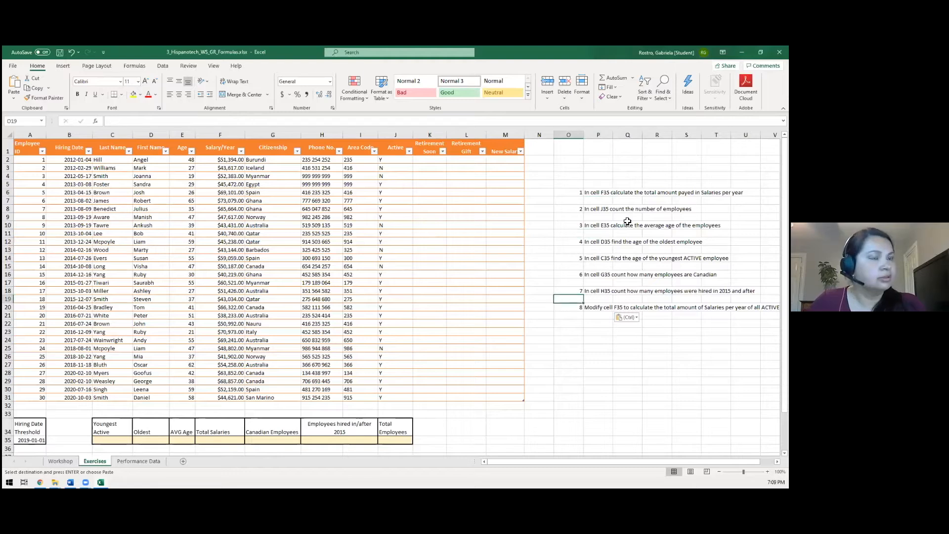
left_click(602, 192)
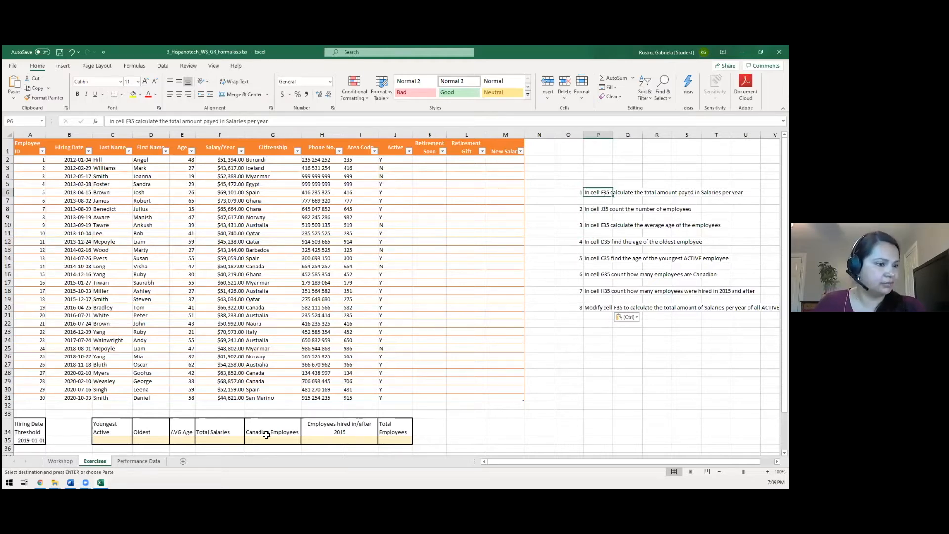
left_click(222, 440)
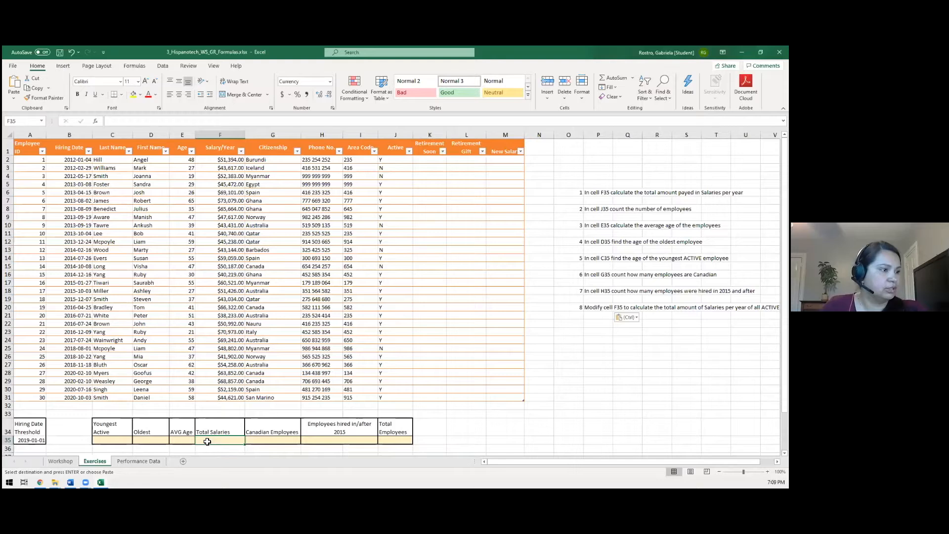
left_click(616, 77)
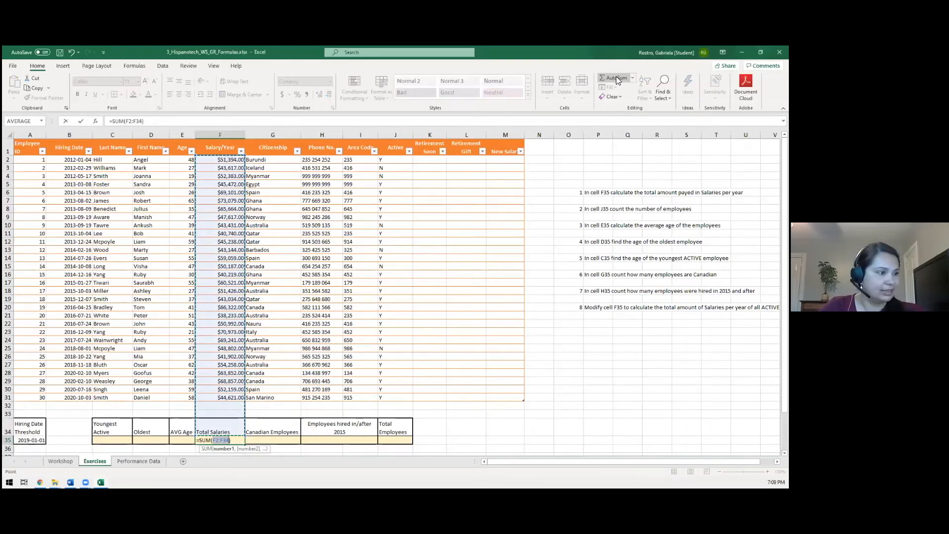
key("Right")
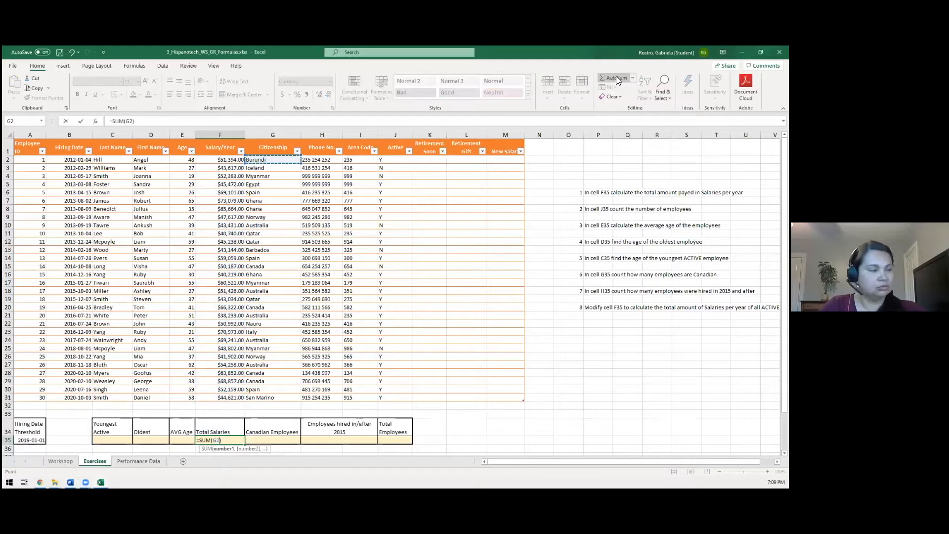
key("Escape")
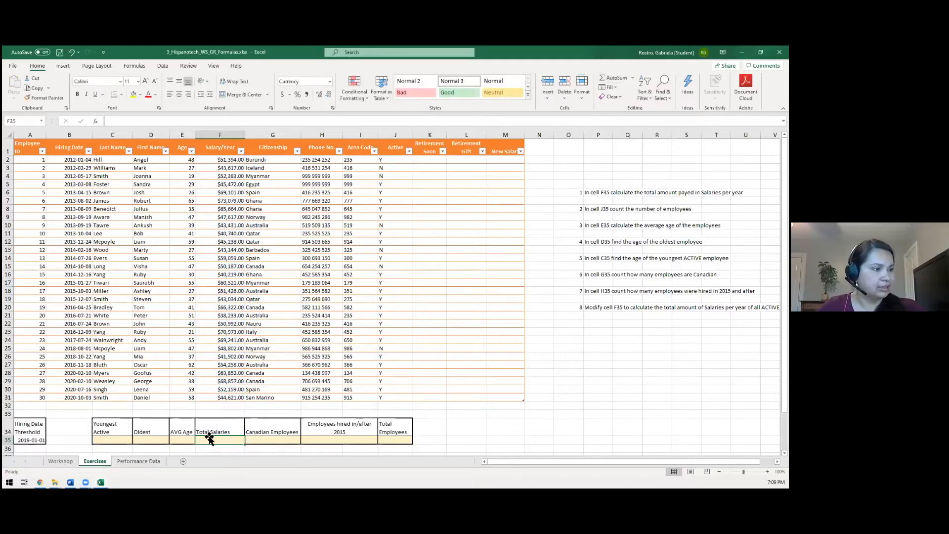
Calculate the total salaries in F35 with AutoSum over the range F2:F34.
left_click(619, 78)
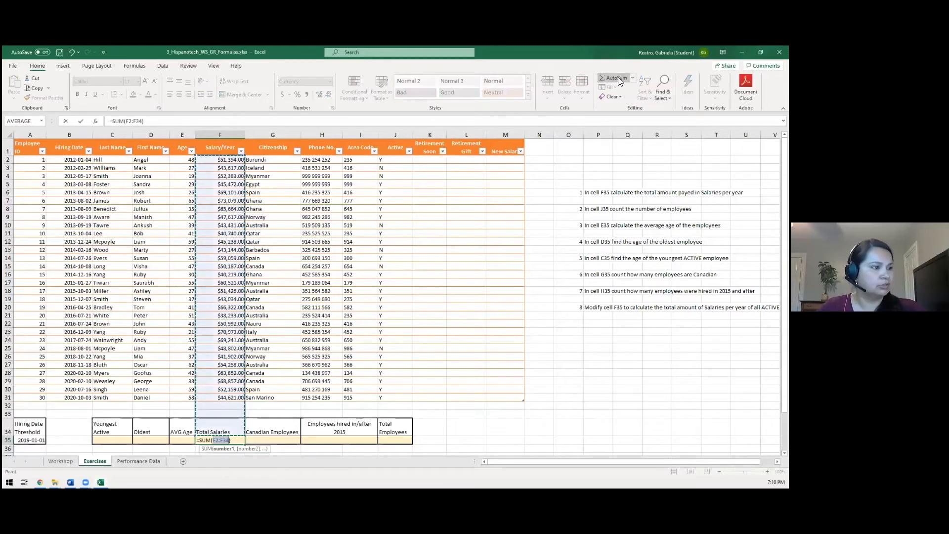
left_click(618, 78)
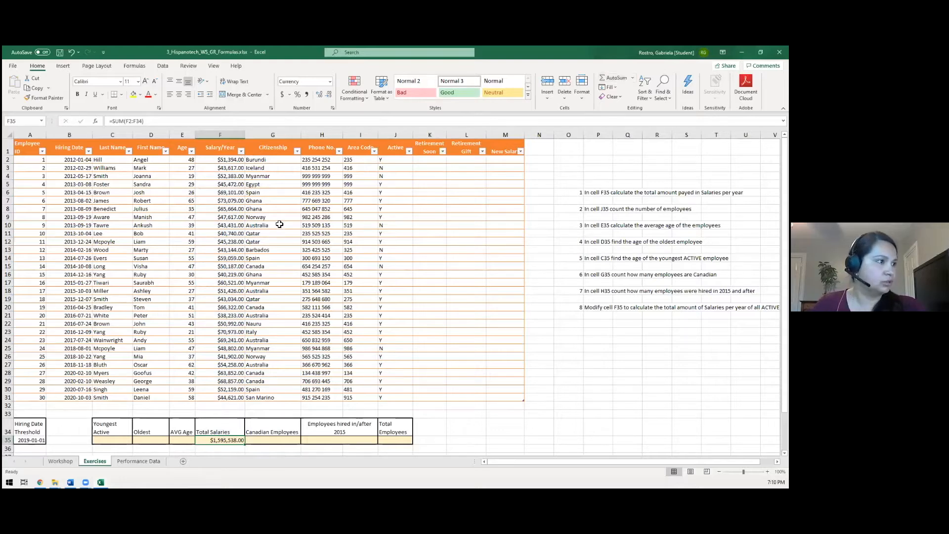
Count the employees in the Total Employees cell J35 with the formula =COUNTA(J2:J31).
left_click(385, 439)
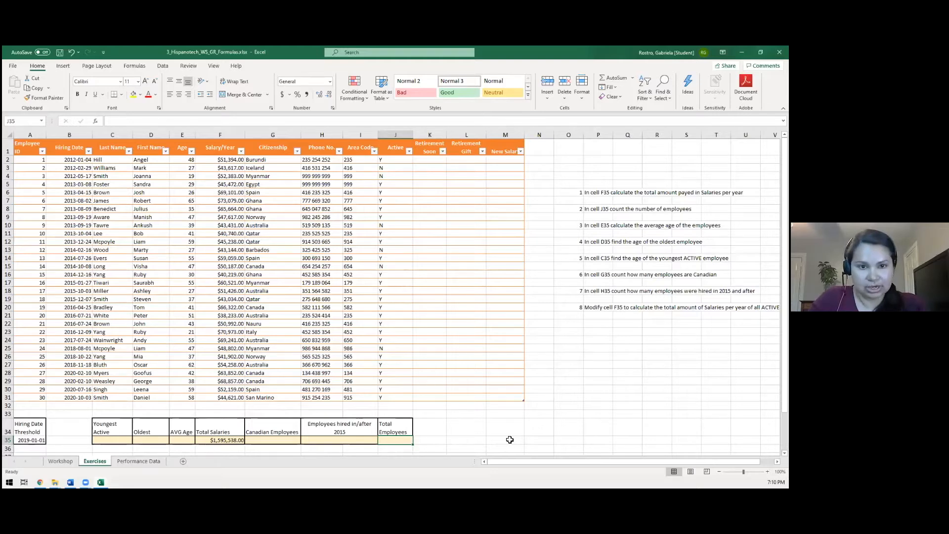
type("=")
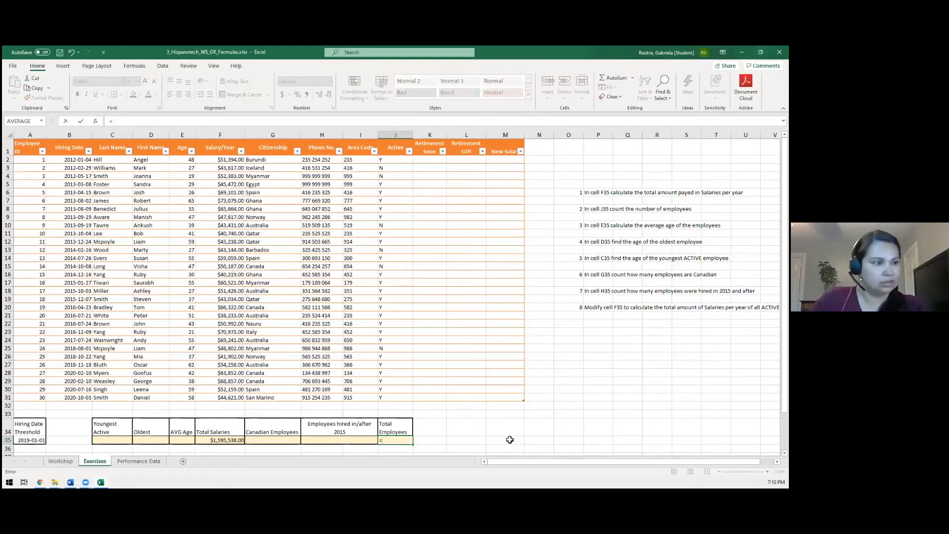
type("coun")
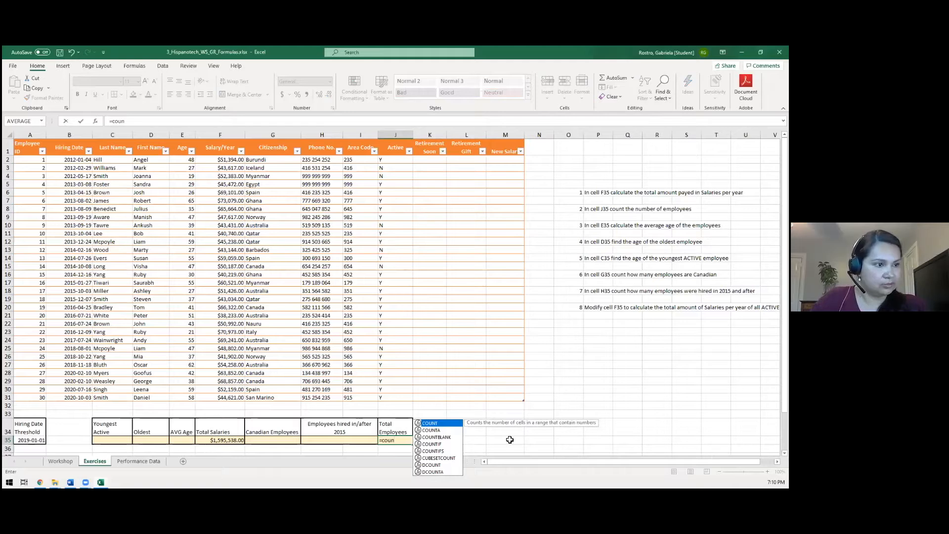
key("Down")
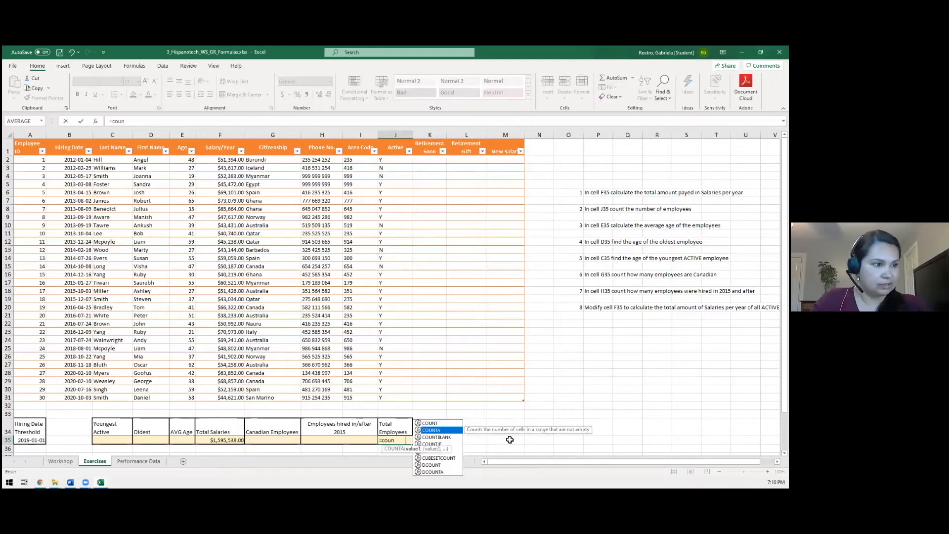
key("Tab")
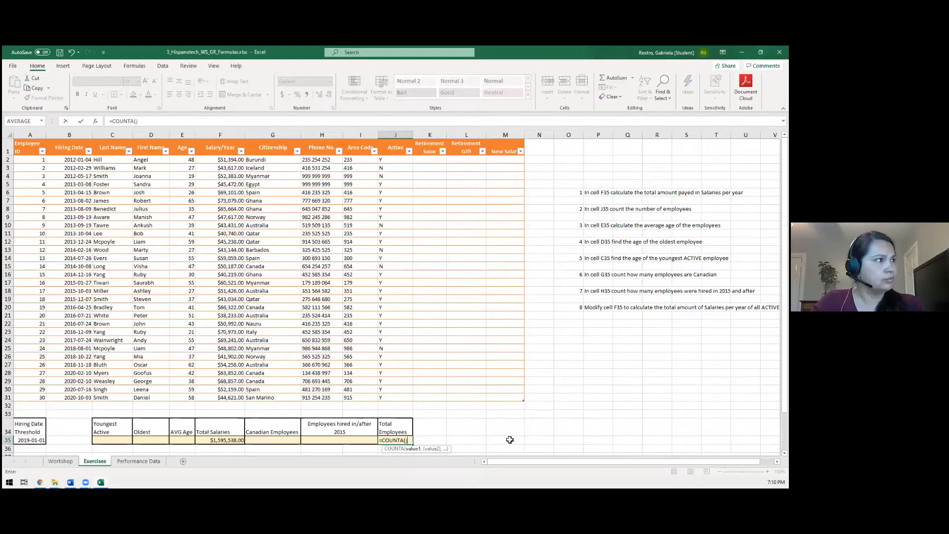
type("2")
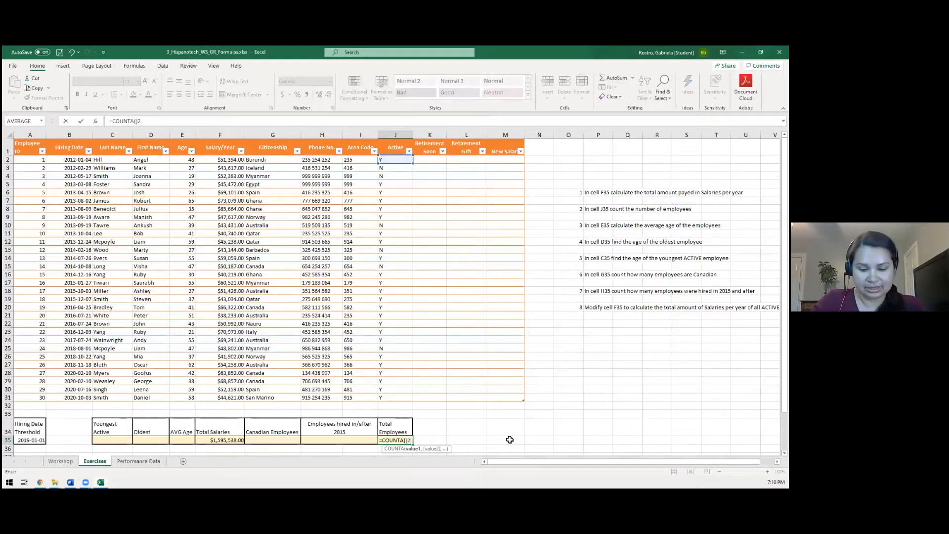
type(":")
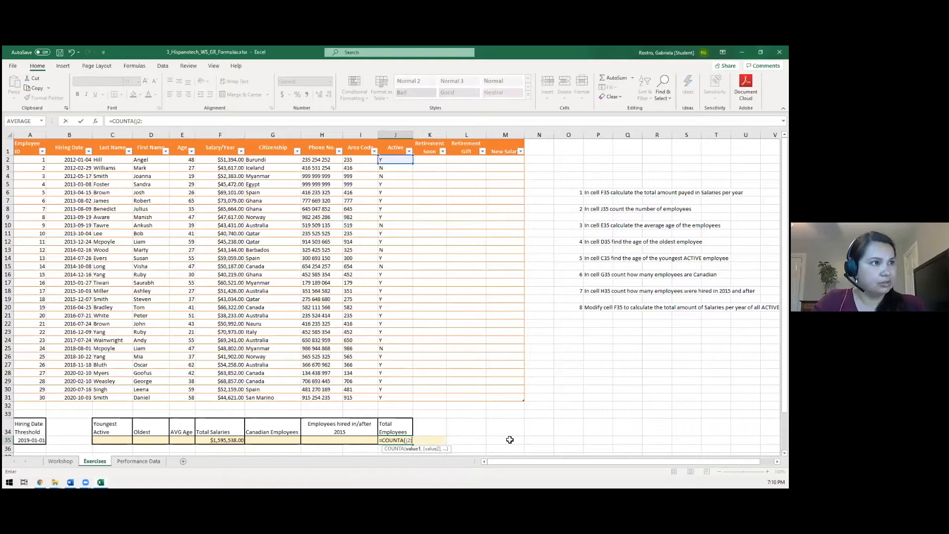
type("j31")
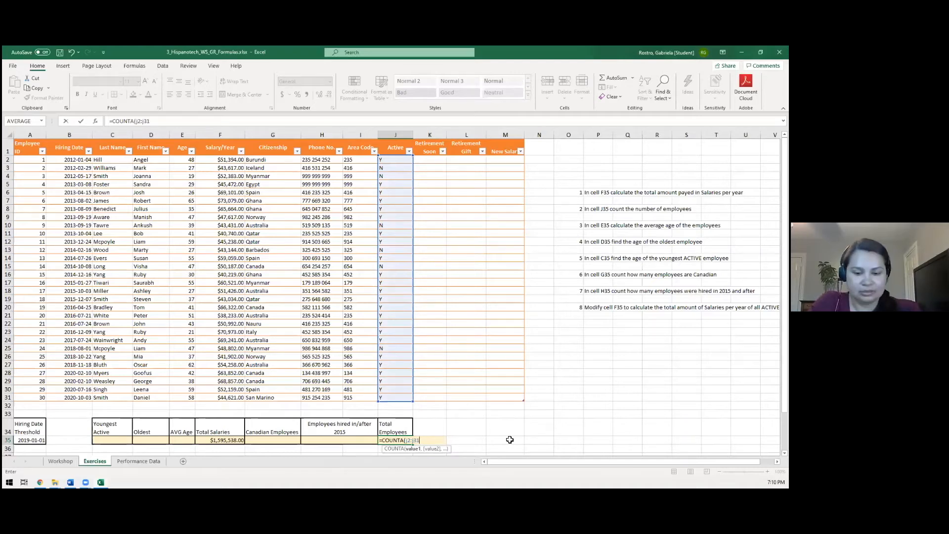
type(")")
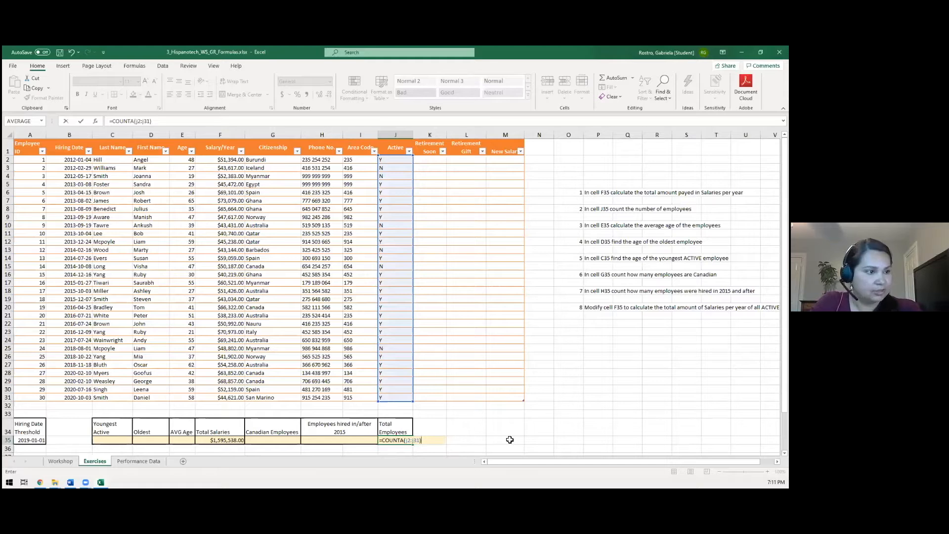
key("Return")
Calculate the employees' average age in the AVG Age cell E35 with the formula =AVERAGE(E2:E31).
key("Up")
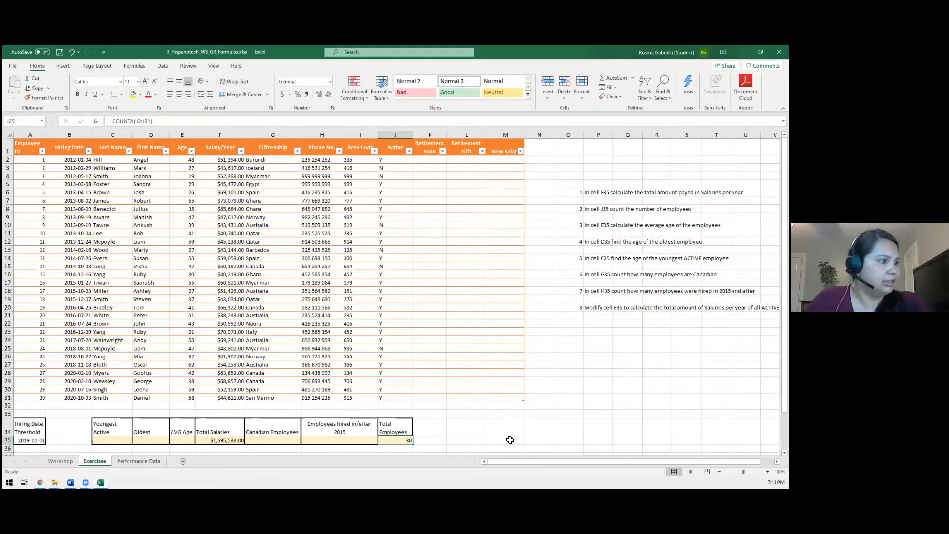
key("Left")
key("Left")
key("Left")
key("Left")
key("Left")
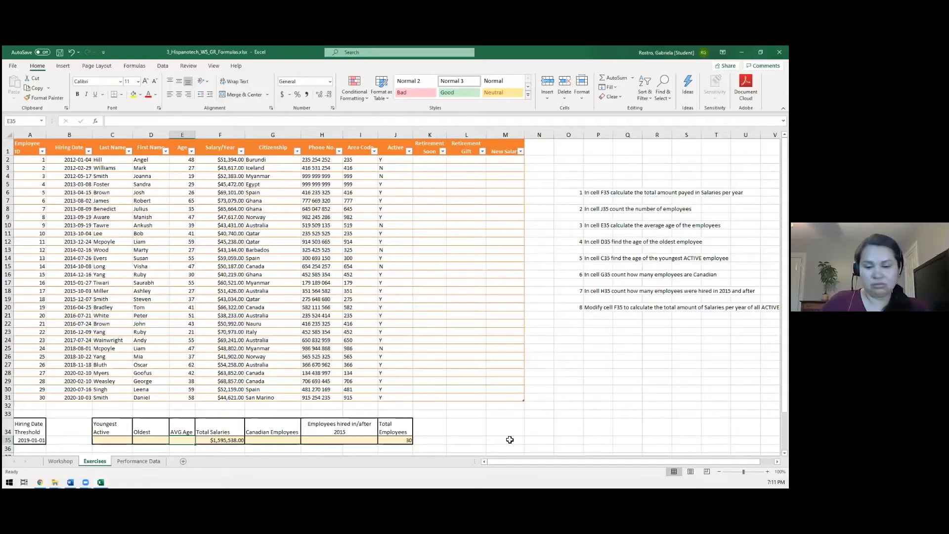
type("=")
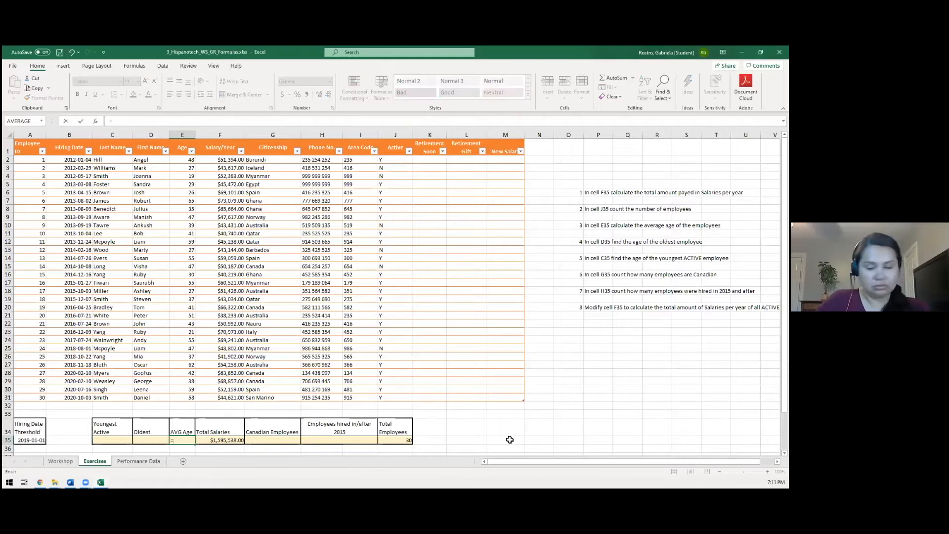
type("aver")
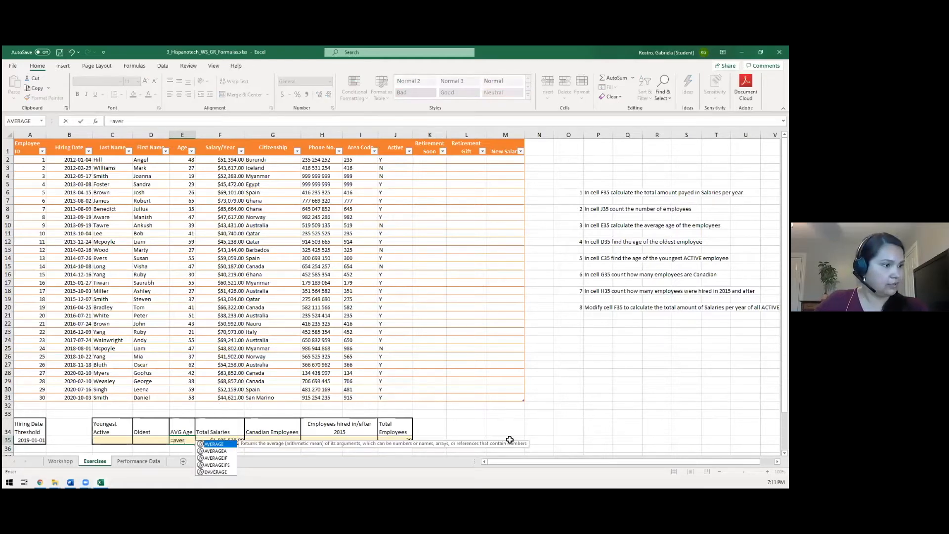
key("Tab")
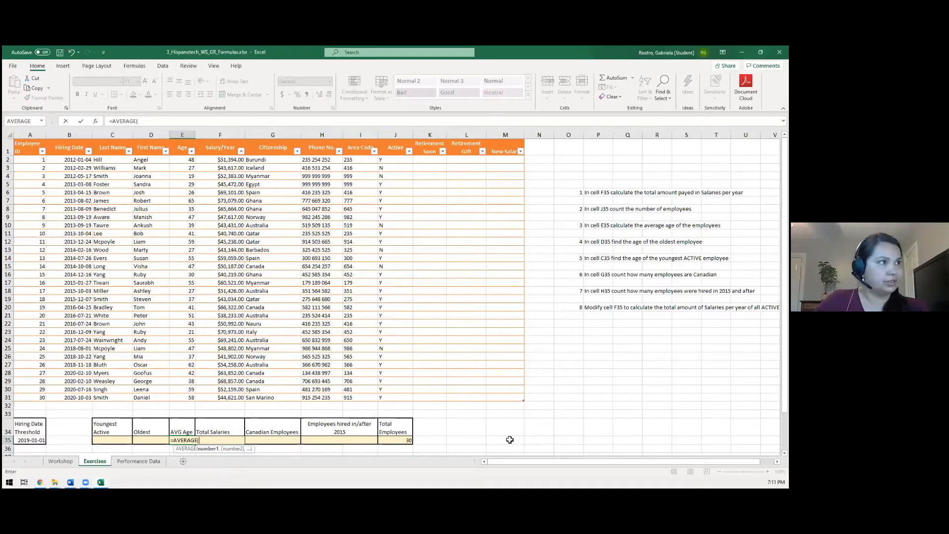
type("e2")
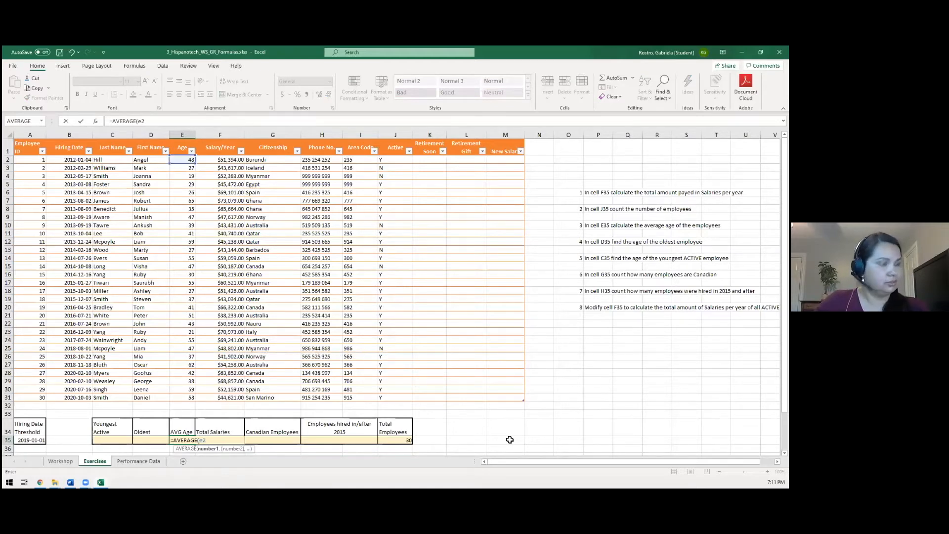
type(":e")
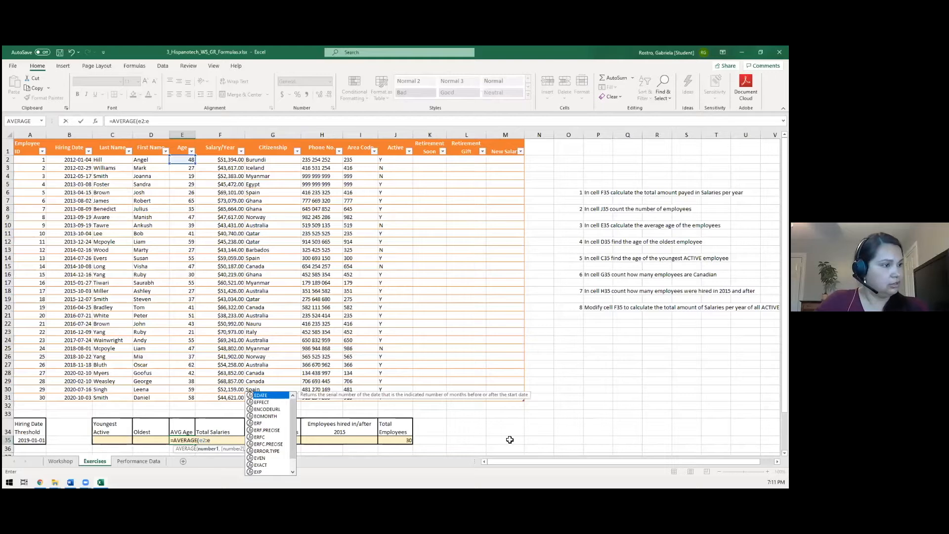
type("31")
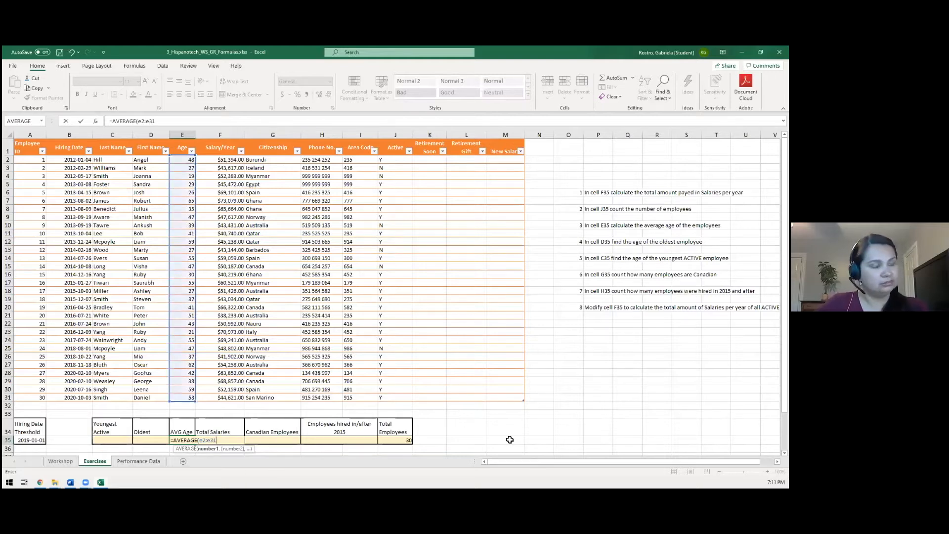
type(")")
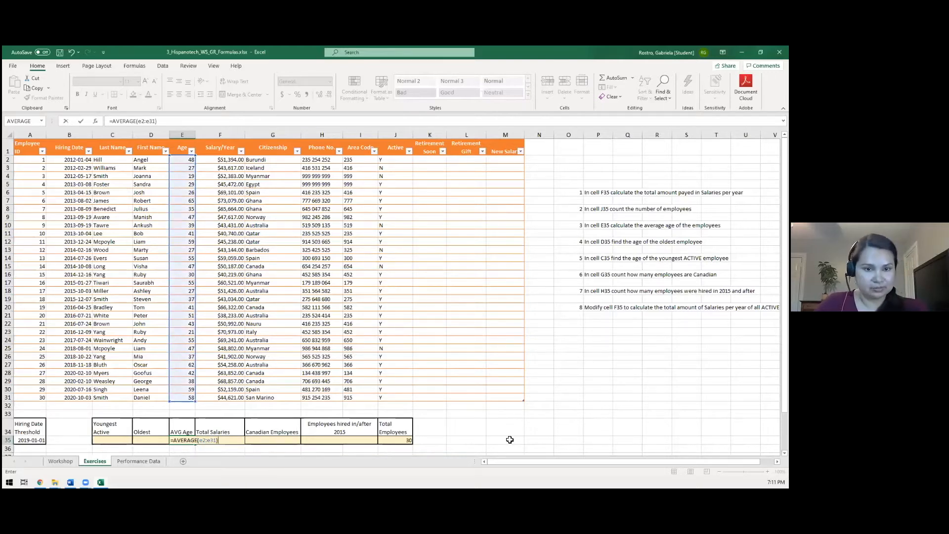
key("Return")
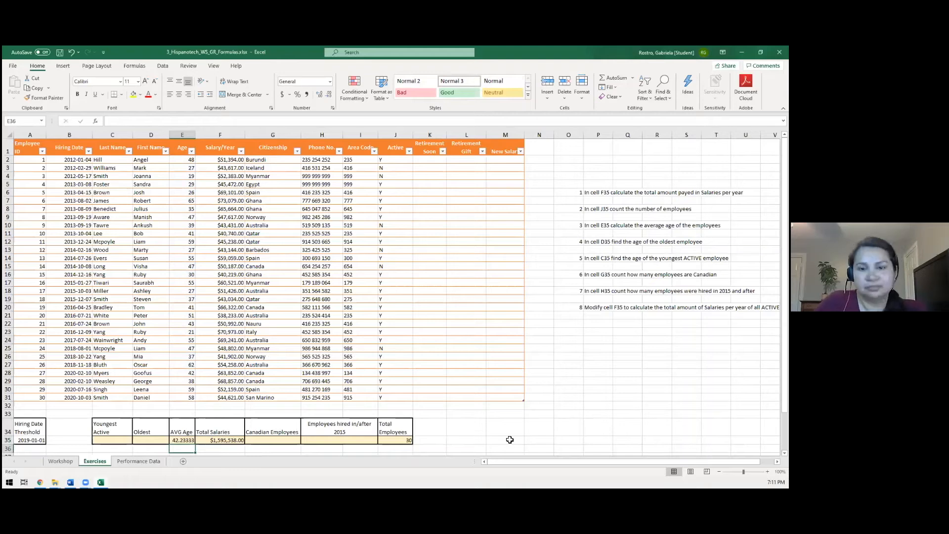
Find the oldest employee's age in the Oldest cell D35 with the MAX function over the table's Age column, E2:E31.
key("Up")
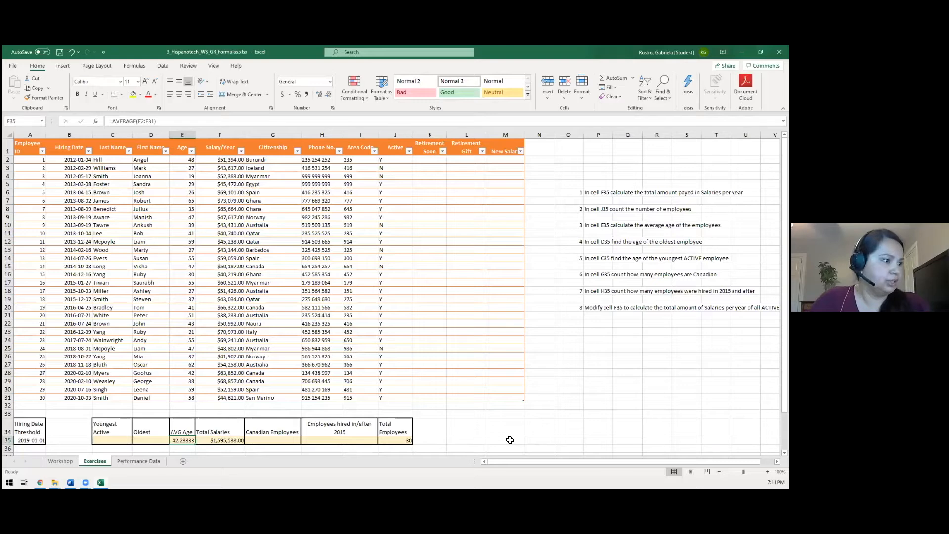
key("Left")
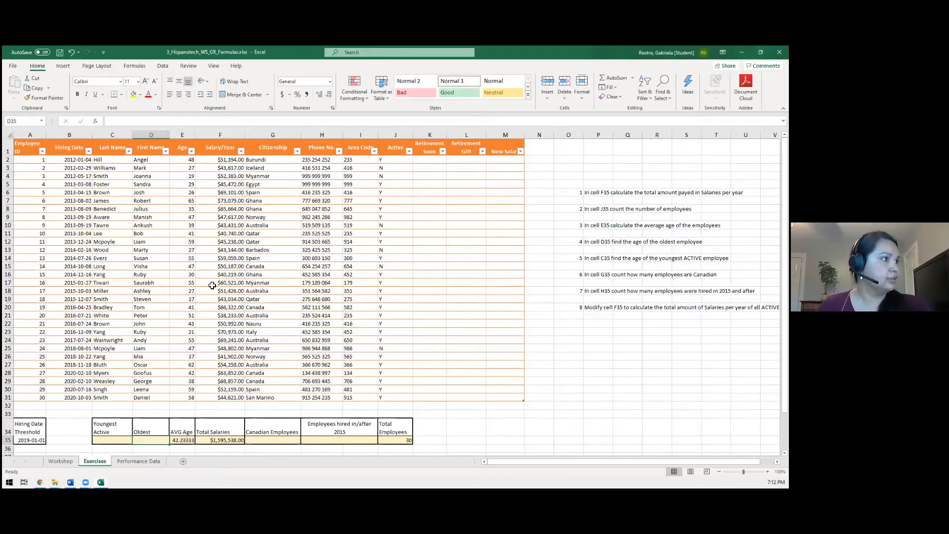
left_click(95, 123)
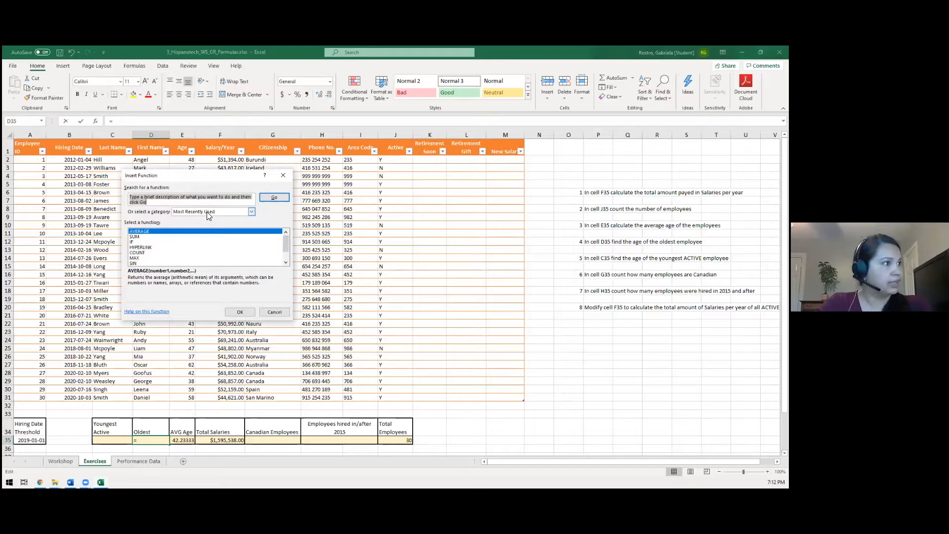
type("max")
key("Return")
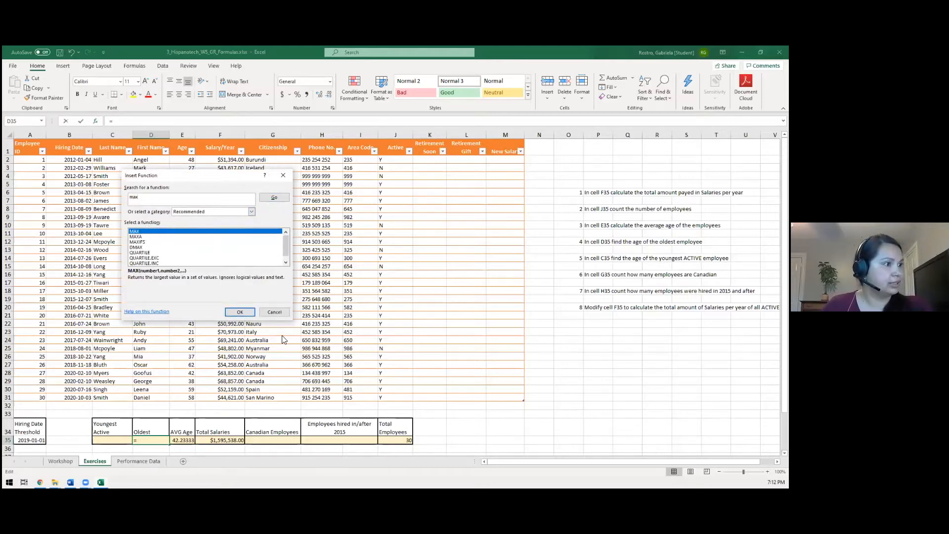
left_click(240, 313)
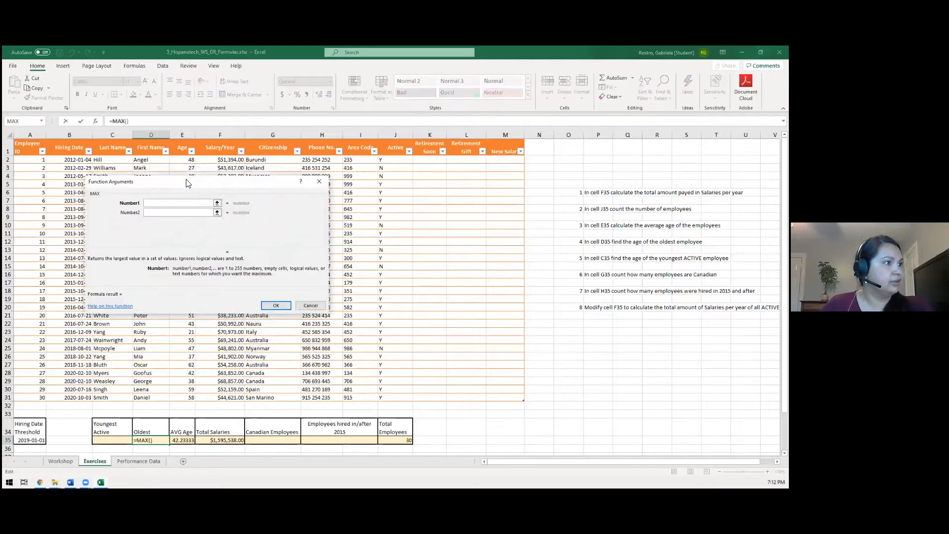
left_click_drag(187, 183, 353, 186)
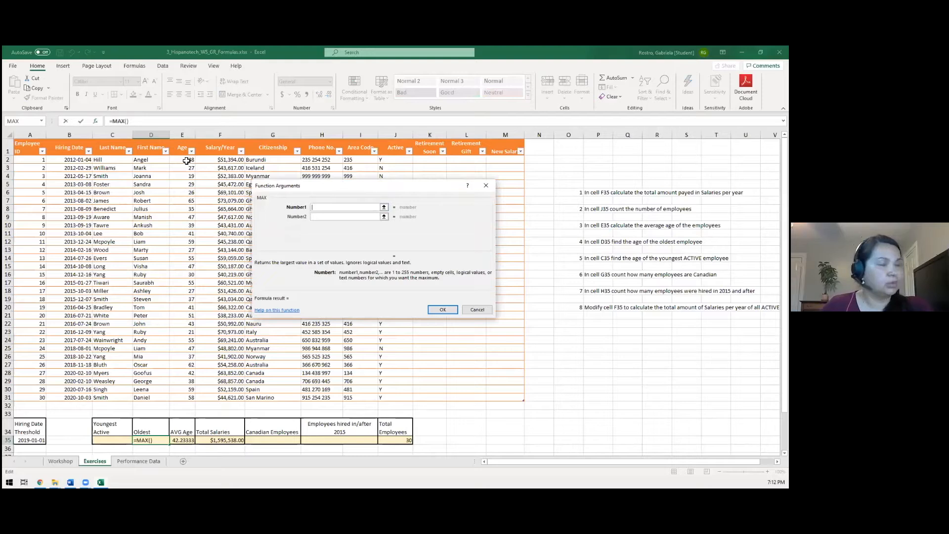
left_click_drag(186, 161, 192, 397)
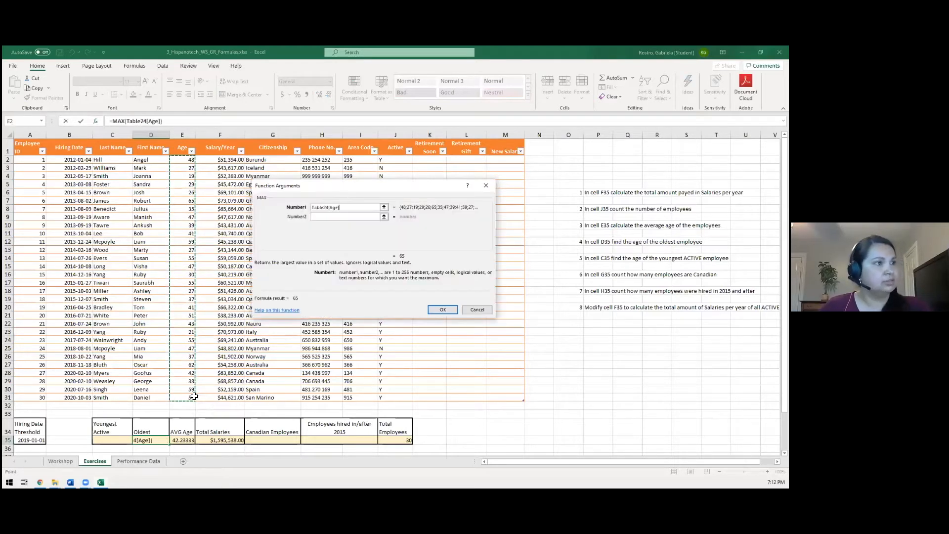
left_click(442, 310)
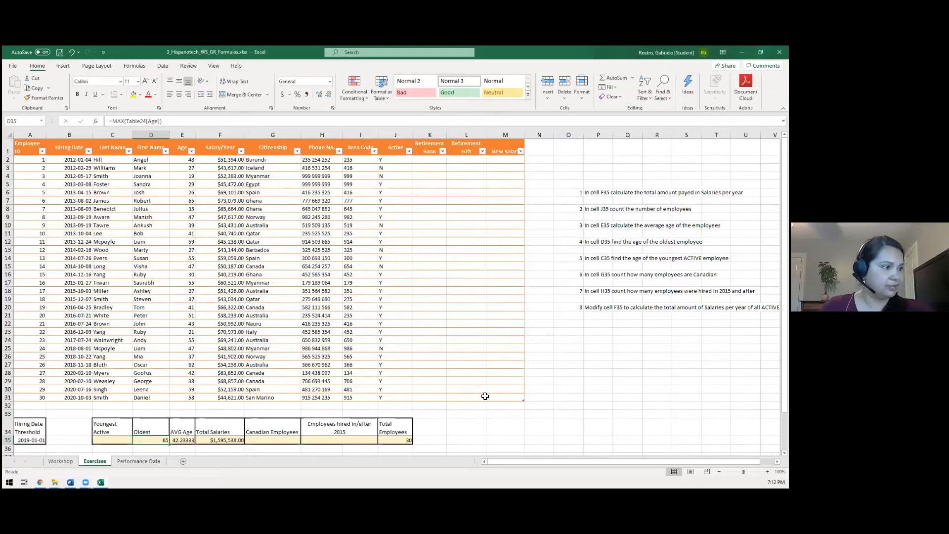
Check the Active column J and start a formula in the Youngest Active cell C35.
key("Left")
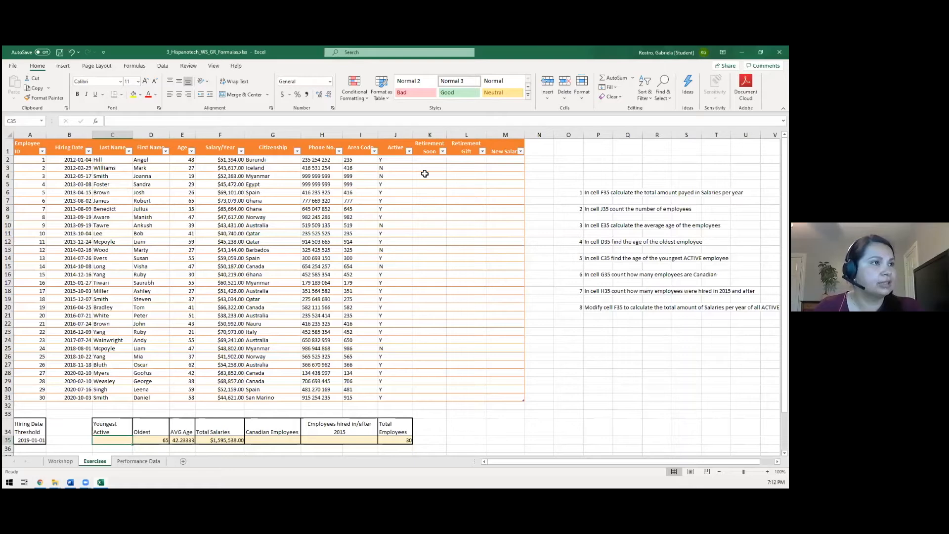
left_click(391, 133)
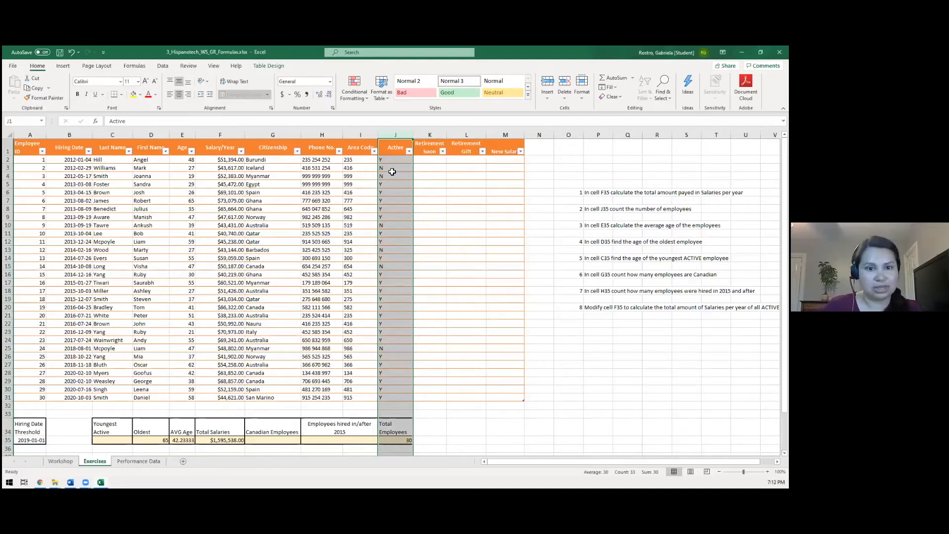
left_click(116, 440)
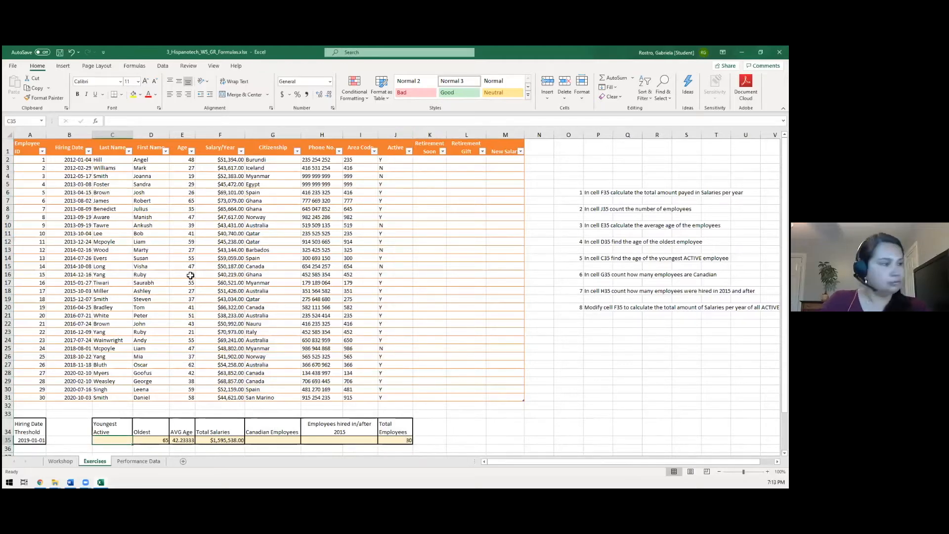
type("=")
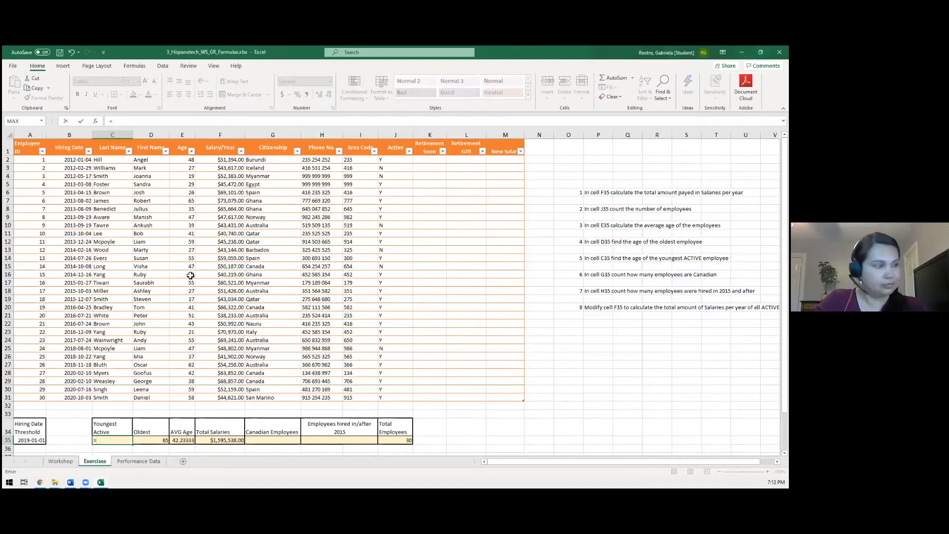
type("coun")
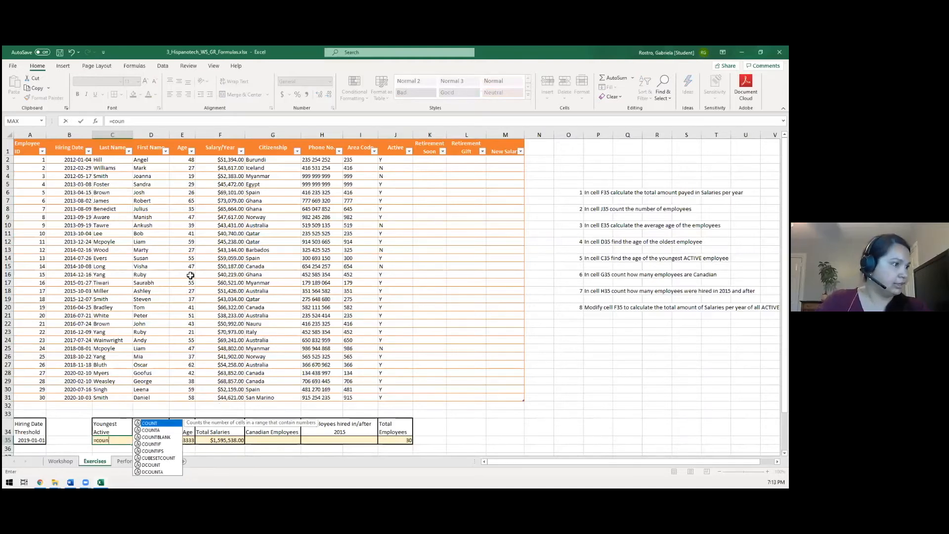
left_click(159, 444)
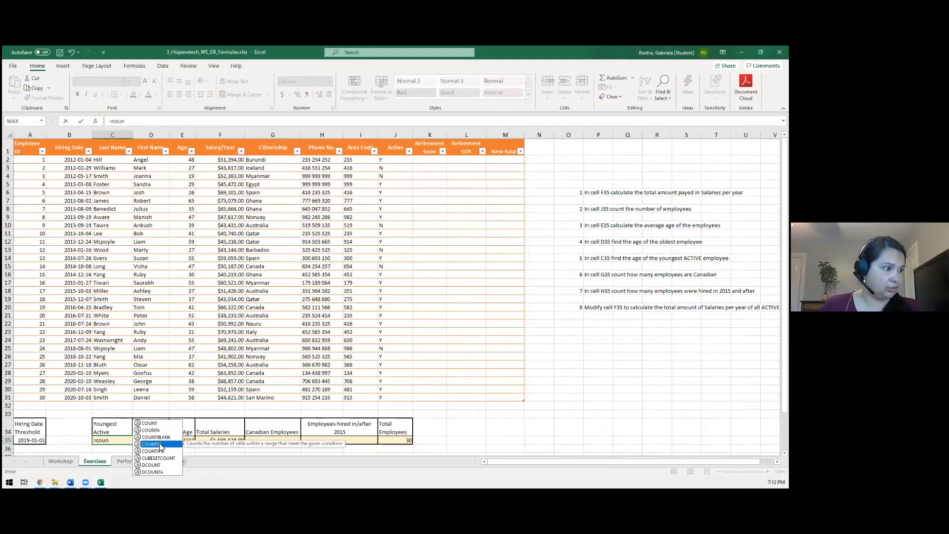
double_click(160, 445)
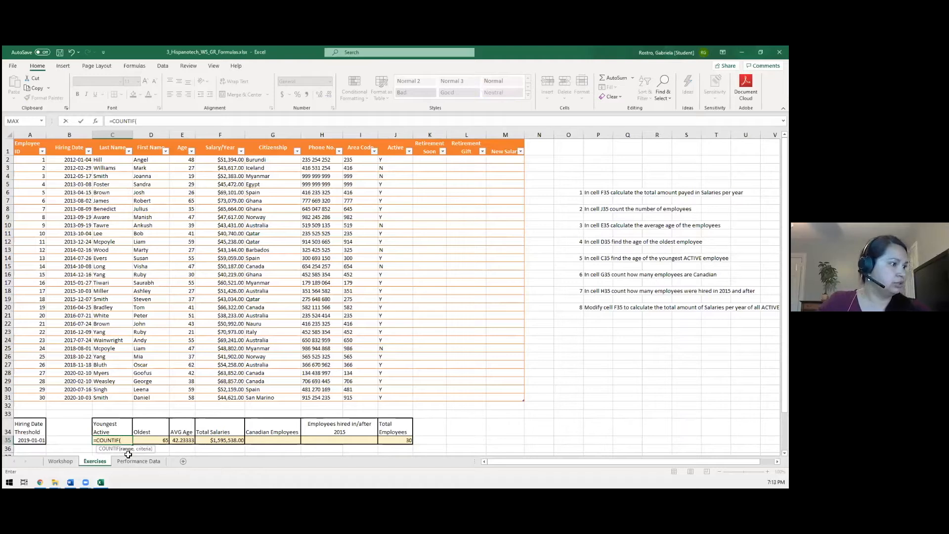
key("BackSpace")
key("BackSpace")
key("BackSpace")
key("BackSpace")
key("BackSpace")
key("BackSpace")
key("BackSpace")
key("BackSpace")
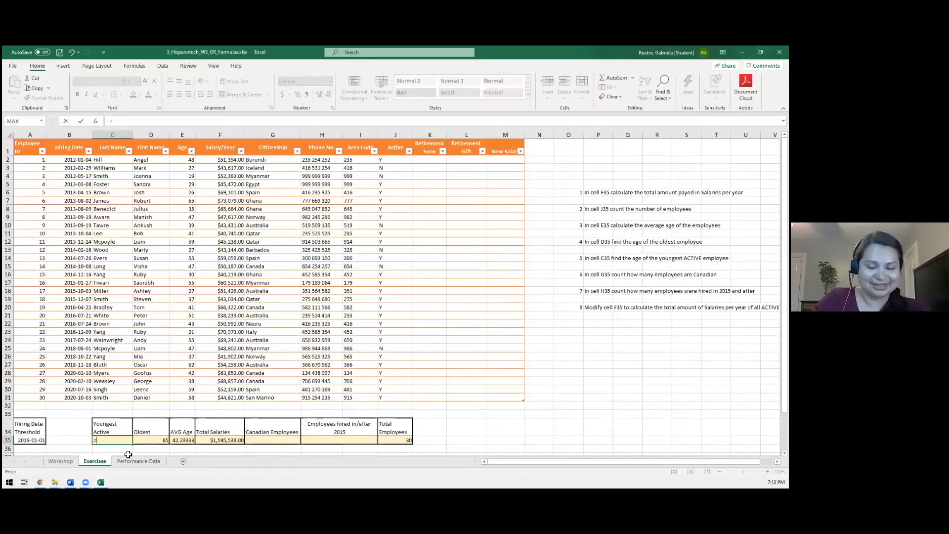
Find the youngest active employee's age in C35 with the formula =MINIFS(E2:E31,J2:J31,"Y").
type("min")
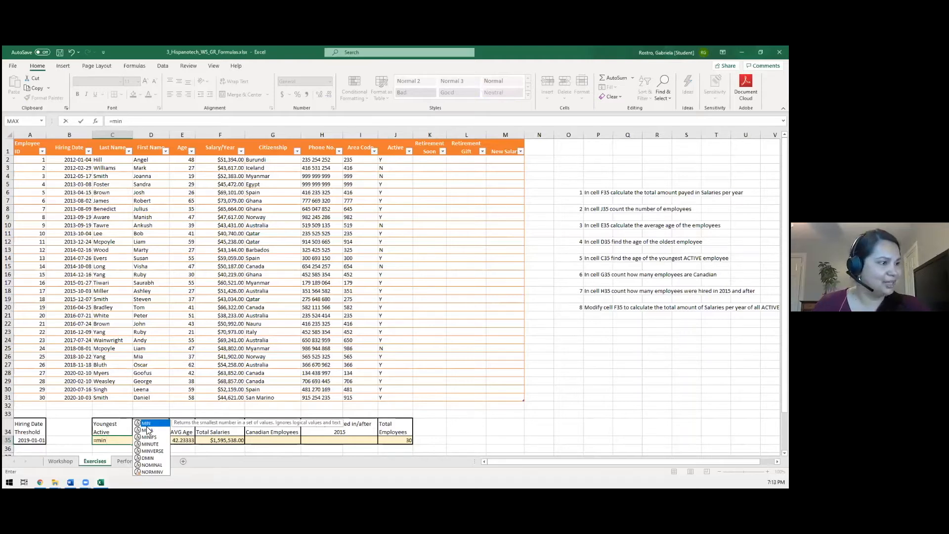
left_click(148, 437)
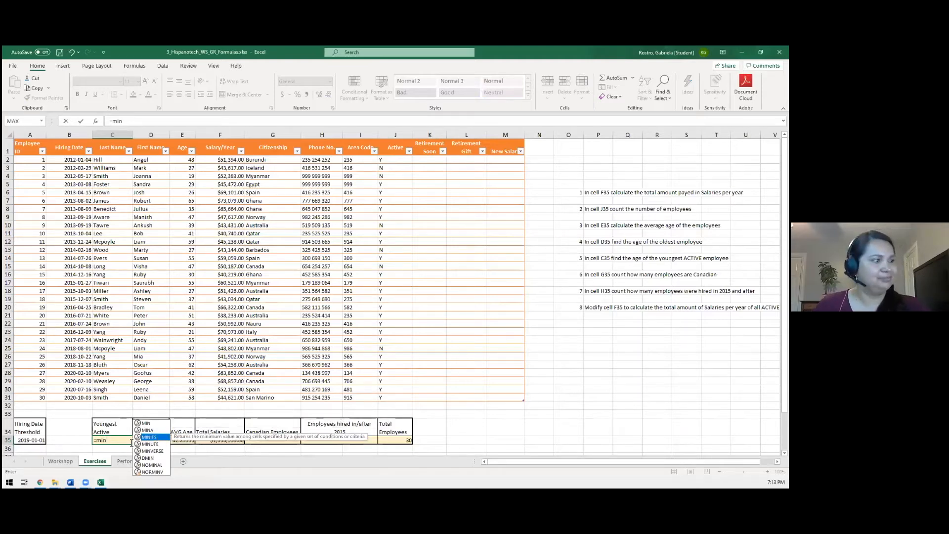
double_click(151, 437)
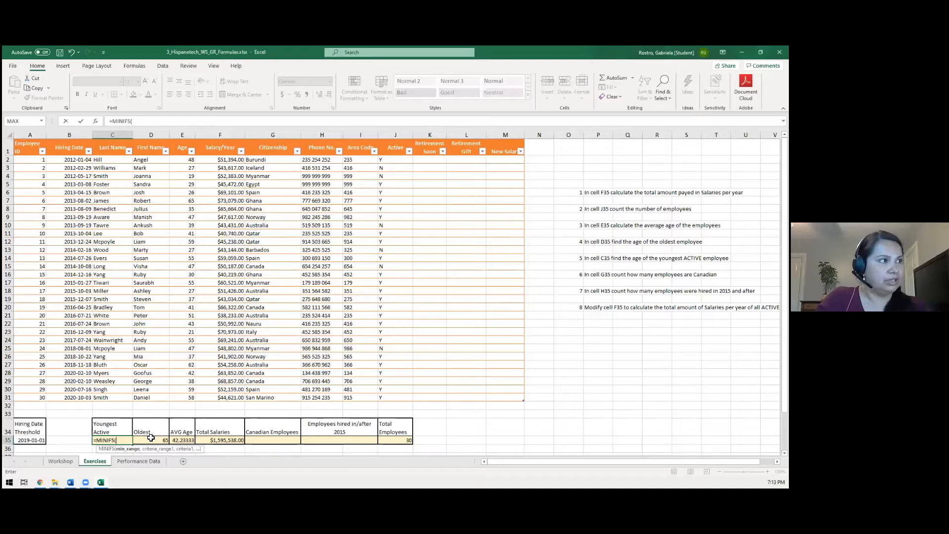
type("e")
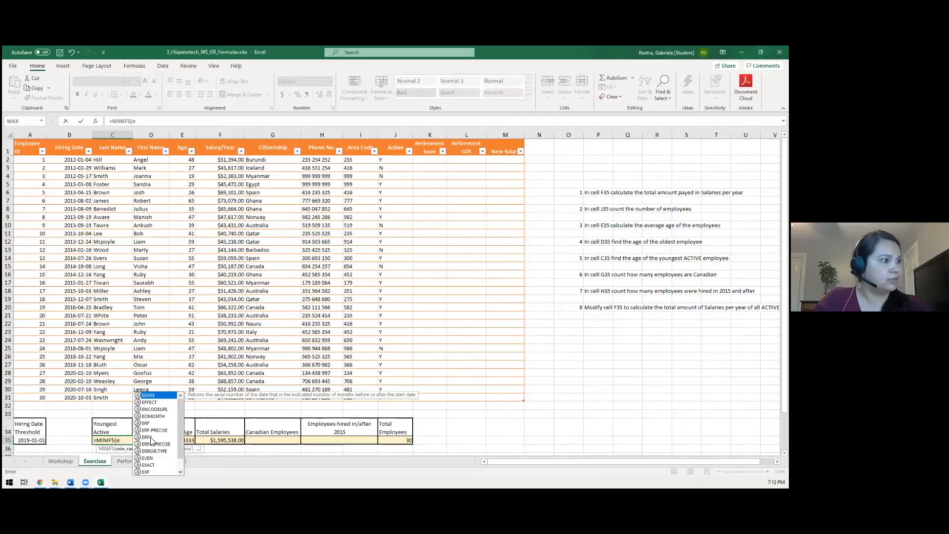
type("2")
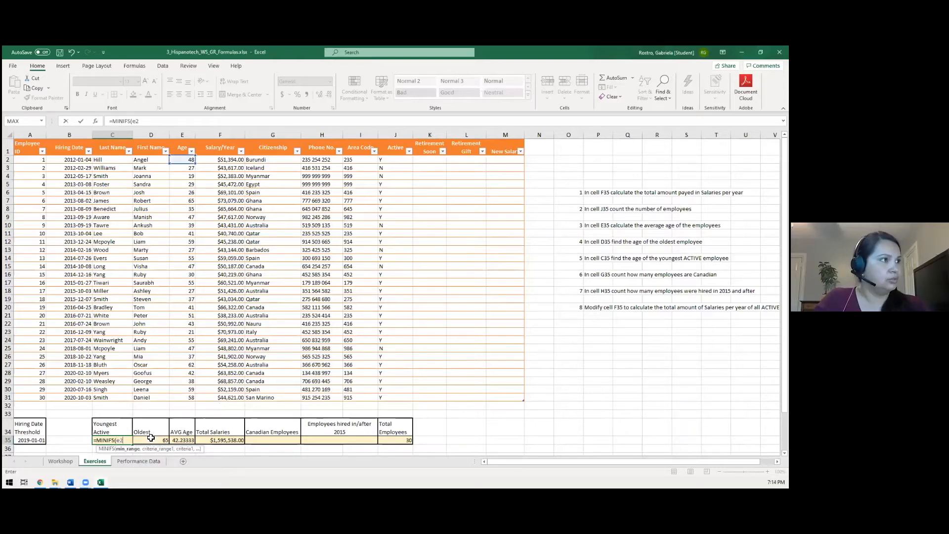
type(":e31")
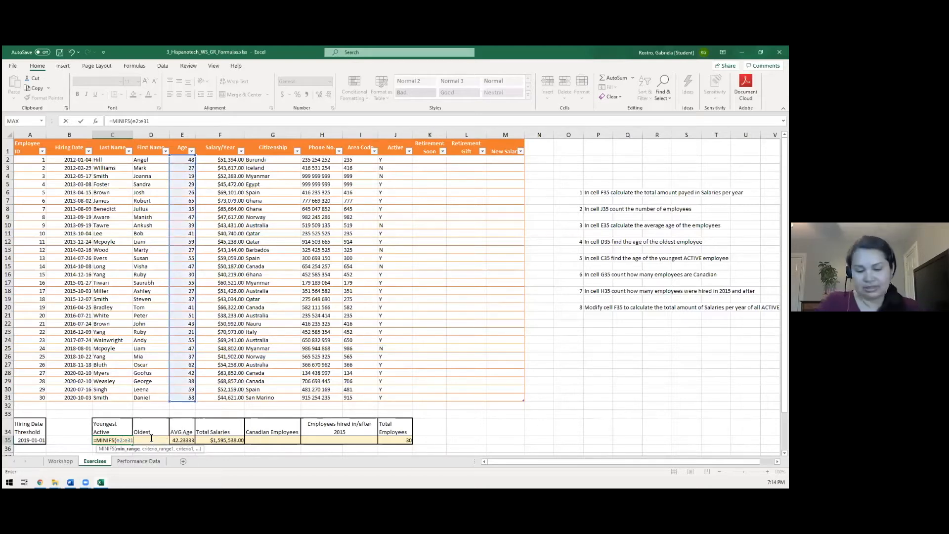
type(",")
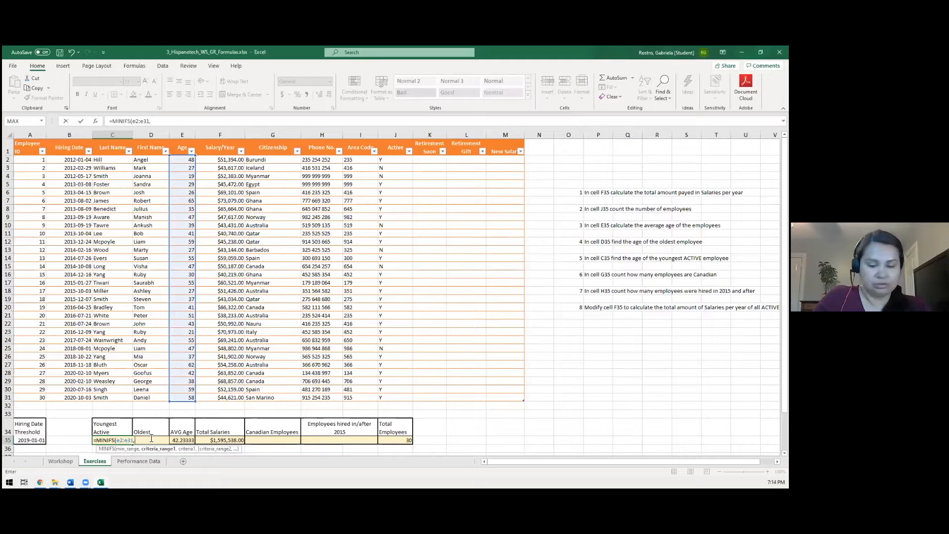
type("j2:j31")
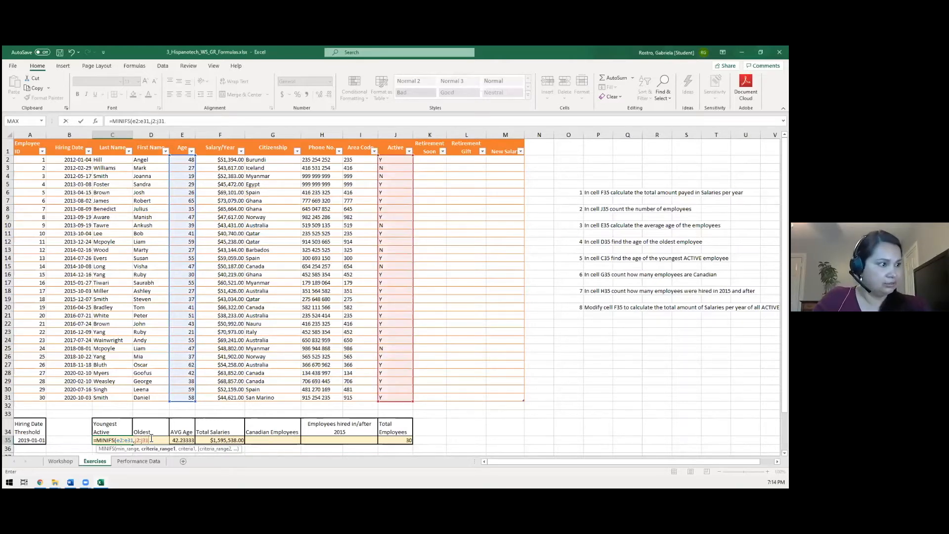
type(",")
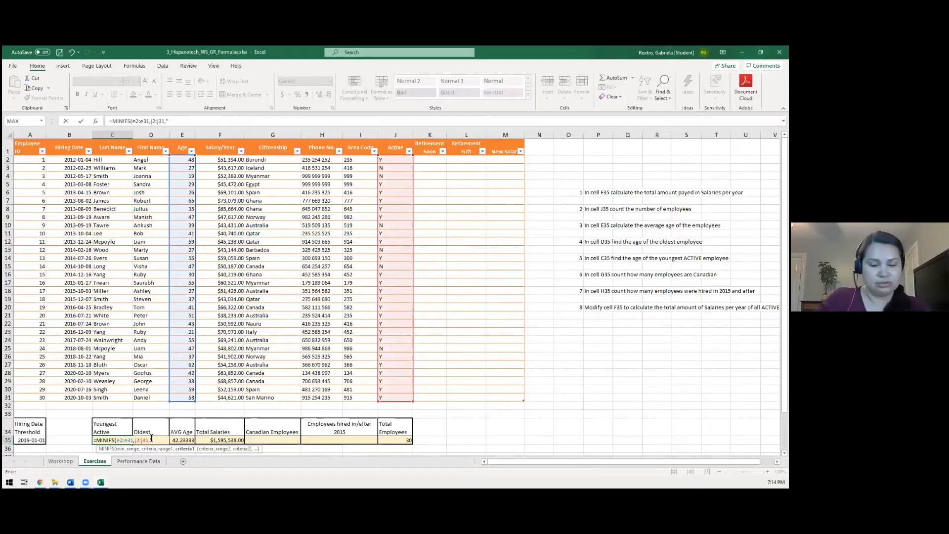
type("\"Y\"")
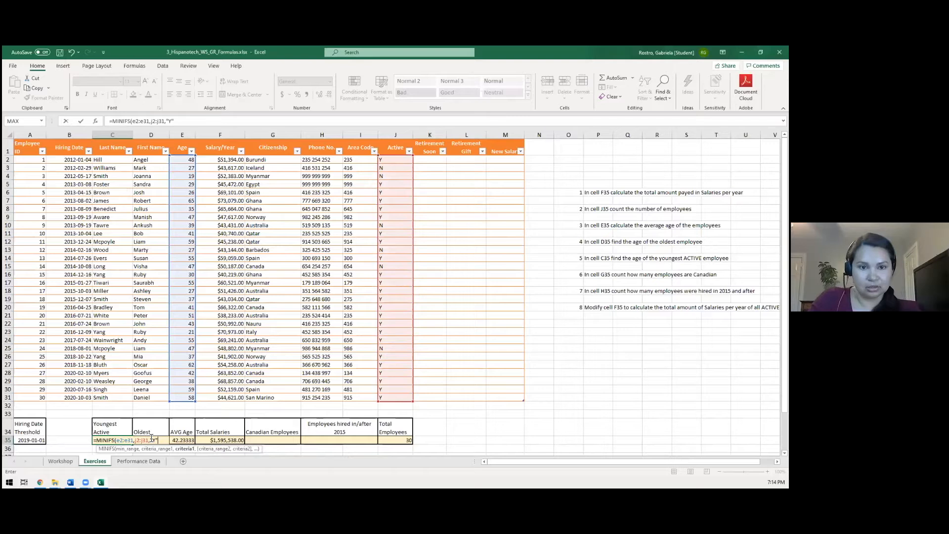
type(")")
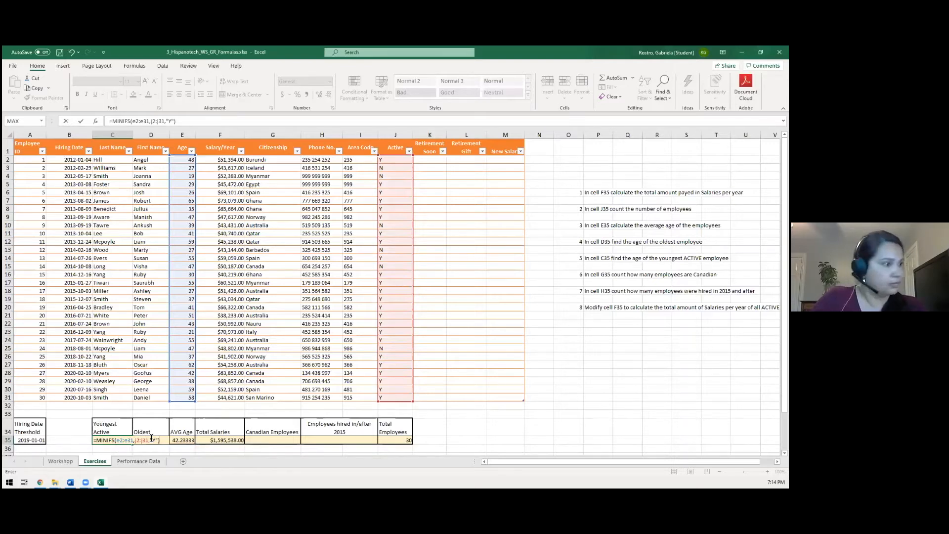
key("ctrl+Return")
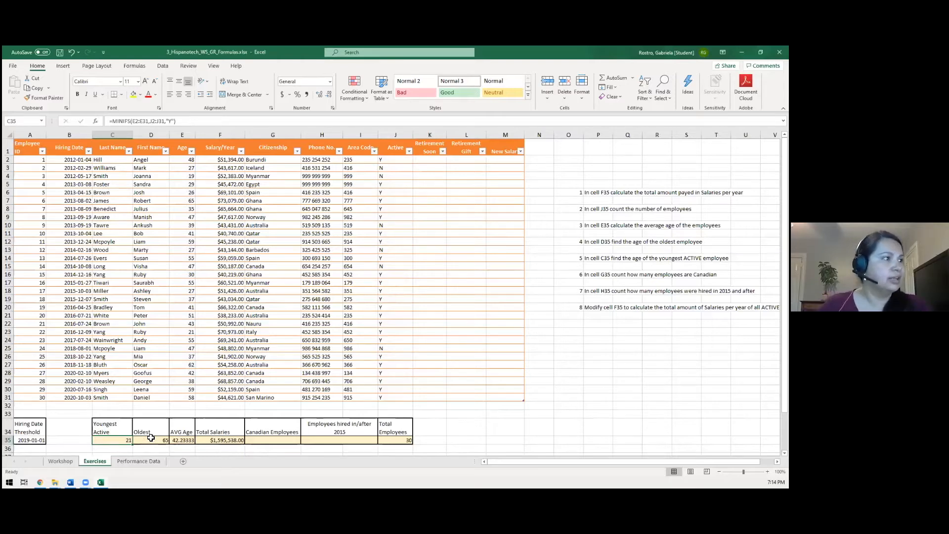
Compare the age in E4 and the Active status in J4 with the Youngest Active result in C35.
left_click(188, 177)
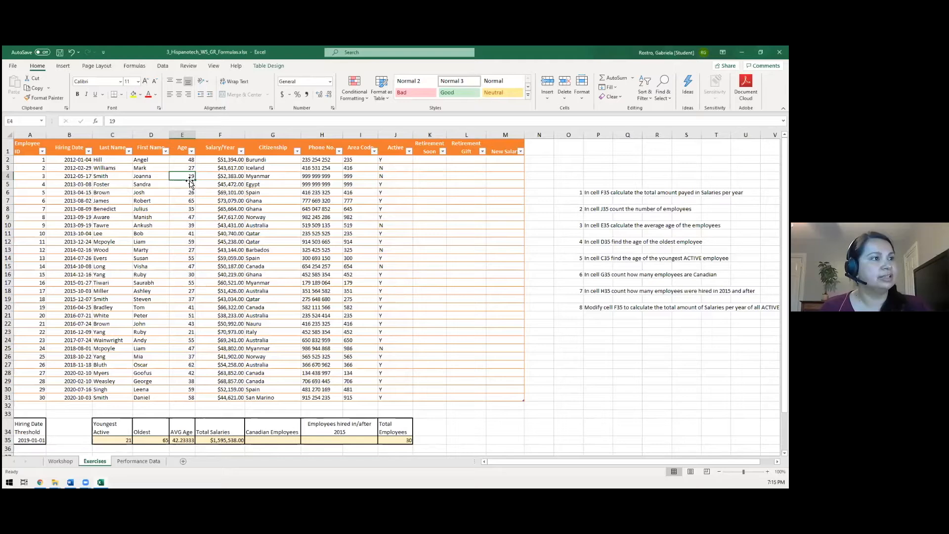
left_click(396, 177)
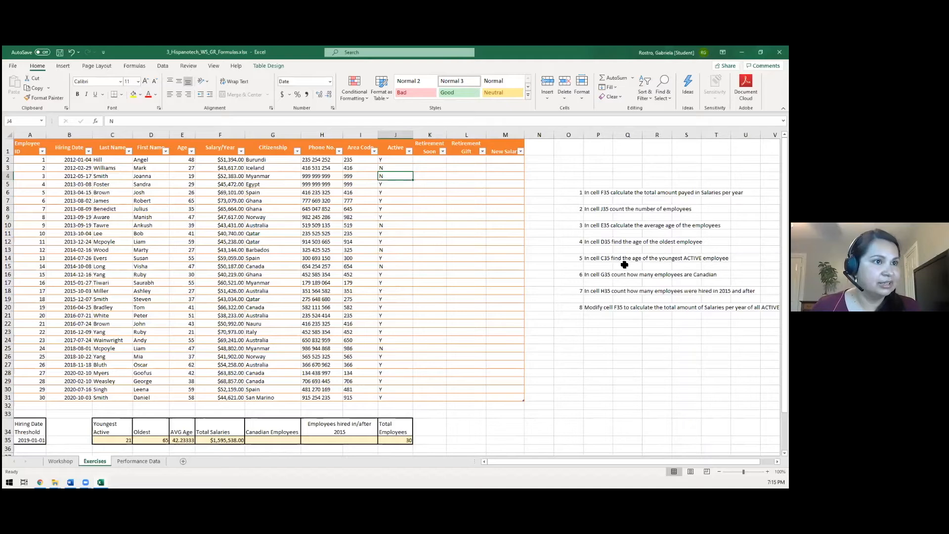
left_click(112, 440)
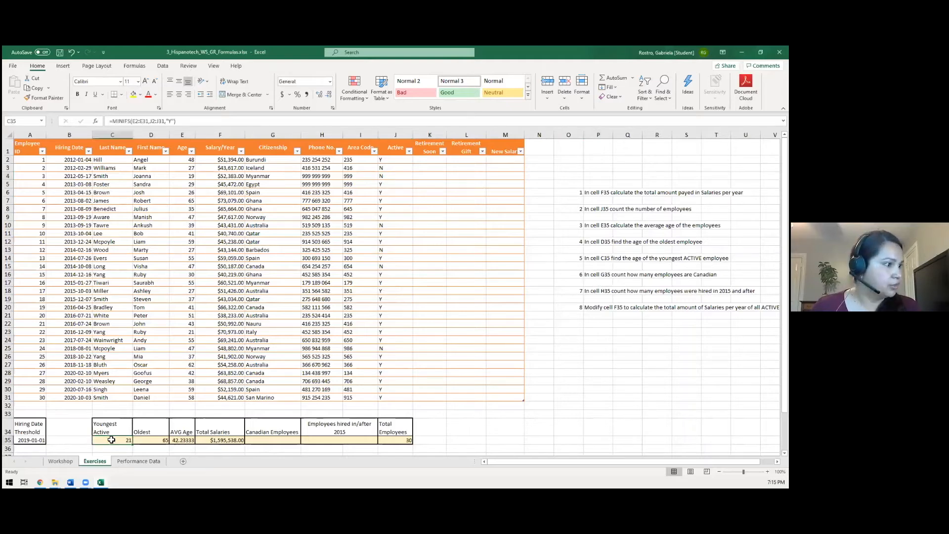
Read exercise 6 and start a COUNTIF formula in the Canadian Employees cell G35.
left_click(598, 277)
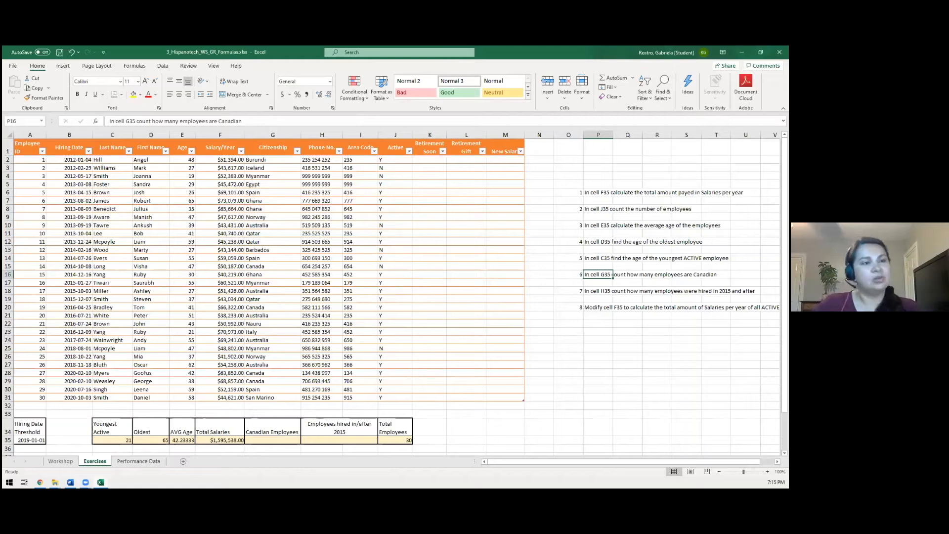
left_click(277, 439)
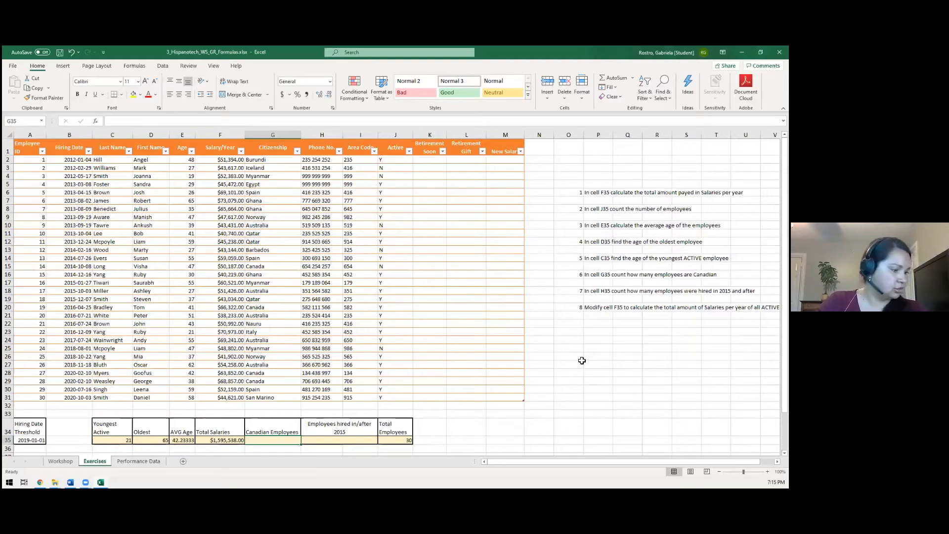
type("=")
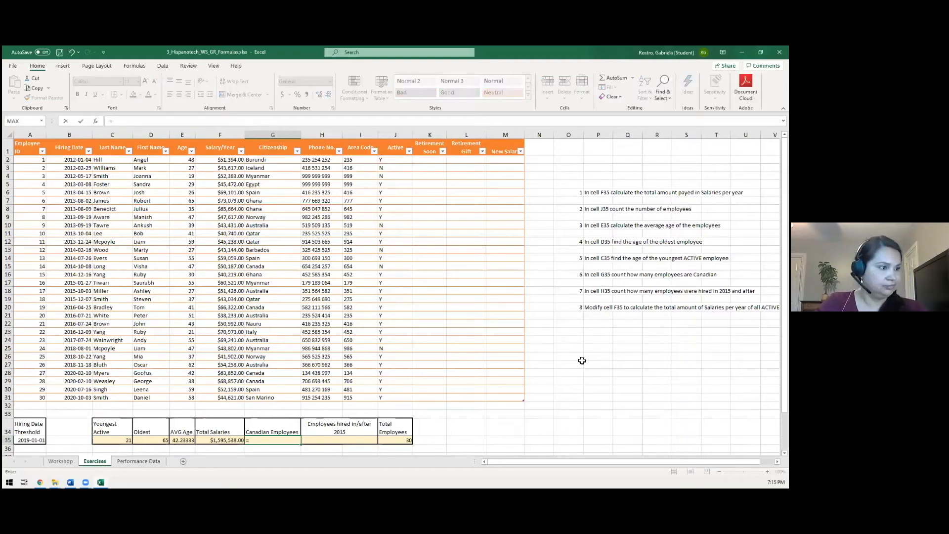
type("cou")
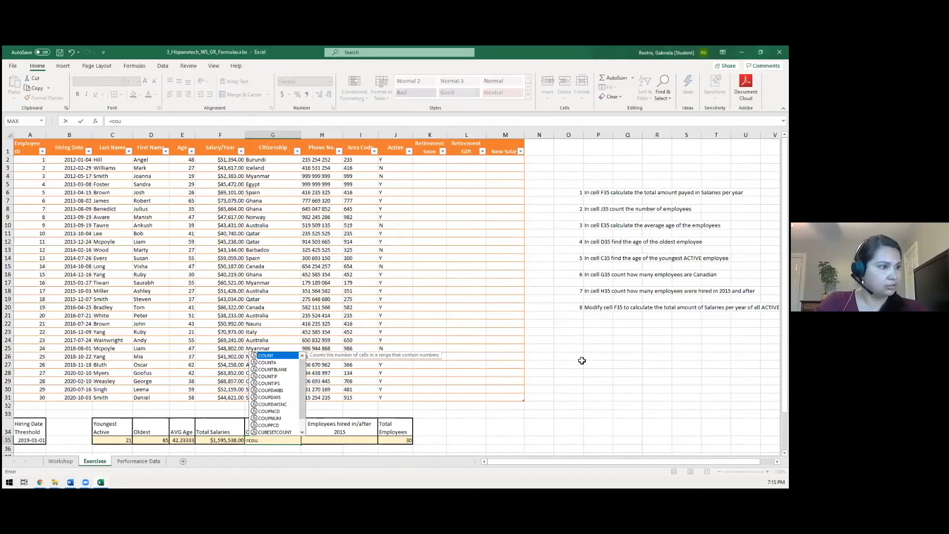
key("Down")
key("Down")
key("Down")
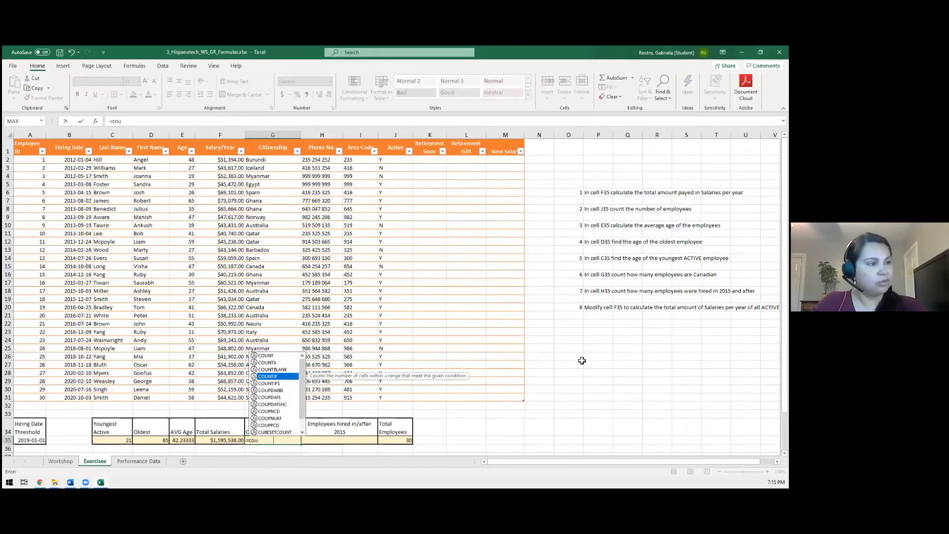
key("Tab")
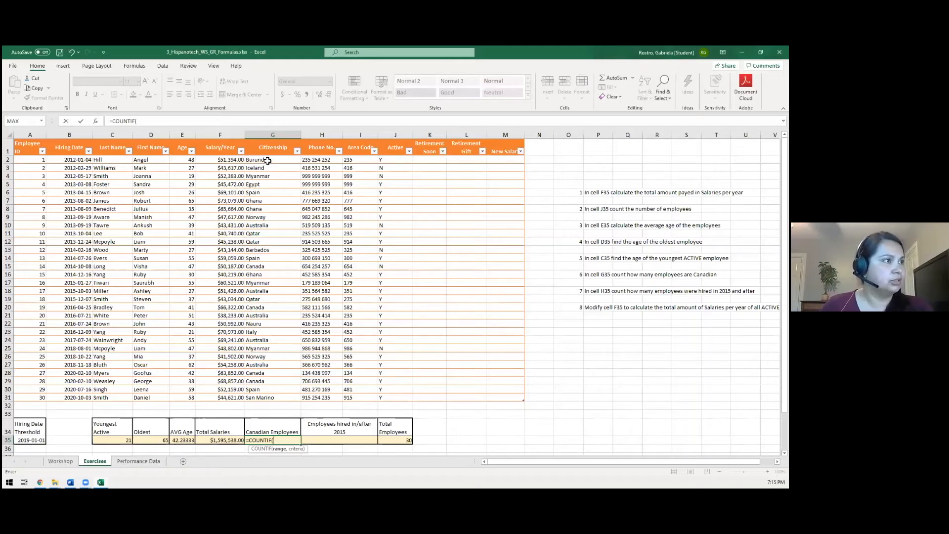
Complete the G35 COUNTIF with the Citizenship column G2:G31 and the criterion "Canada", and check the Canada entries in G20 and G29.
left_click_drag(268, 160, 264, 361)
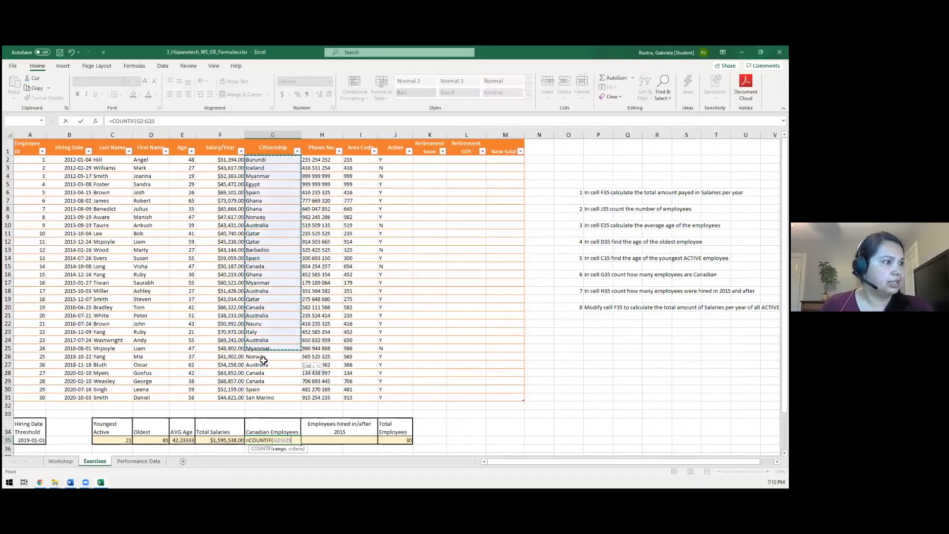
left_click_drag(267, 397, 267, 399)
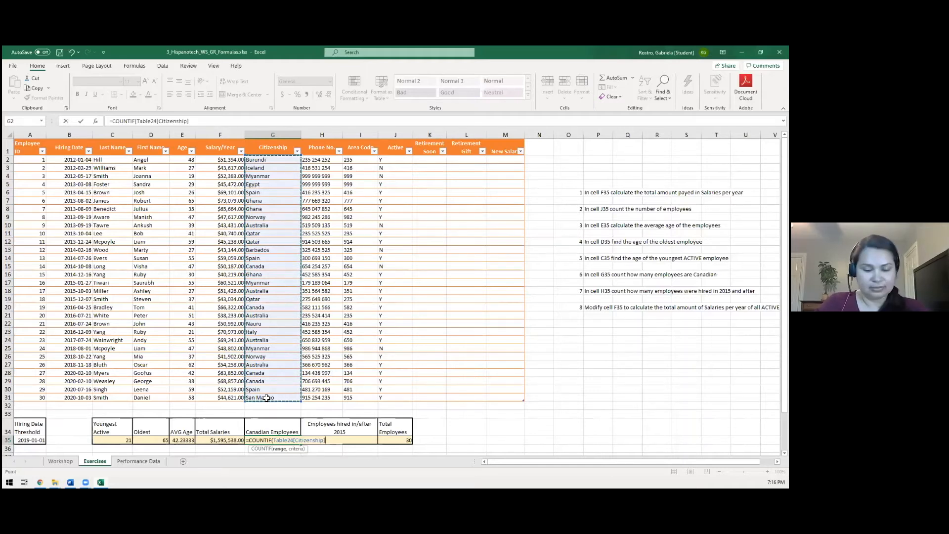
type(",")
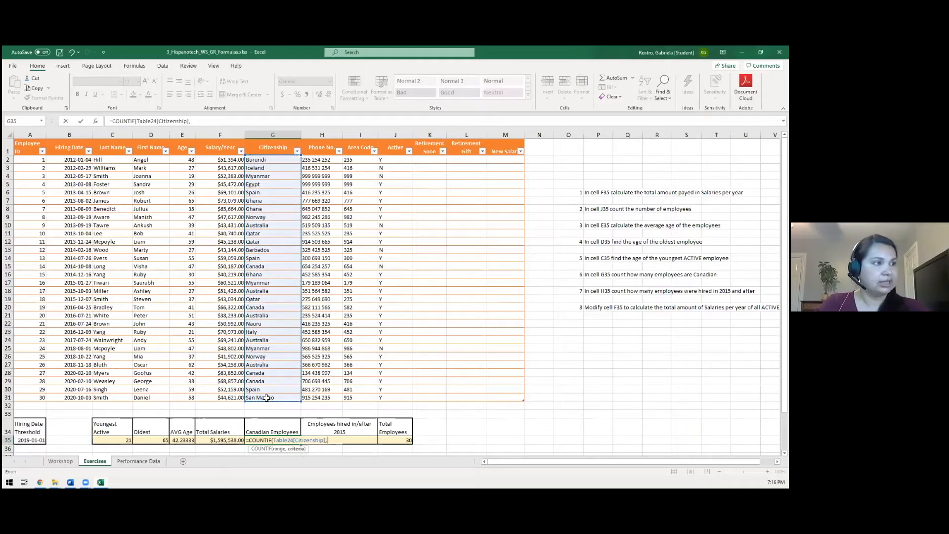
type("\"Canada")
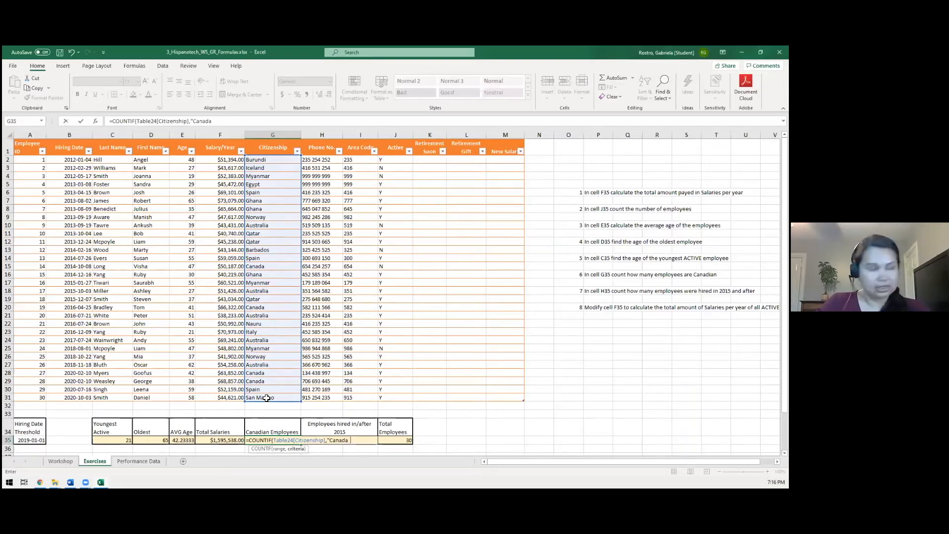
type("\")")
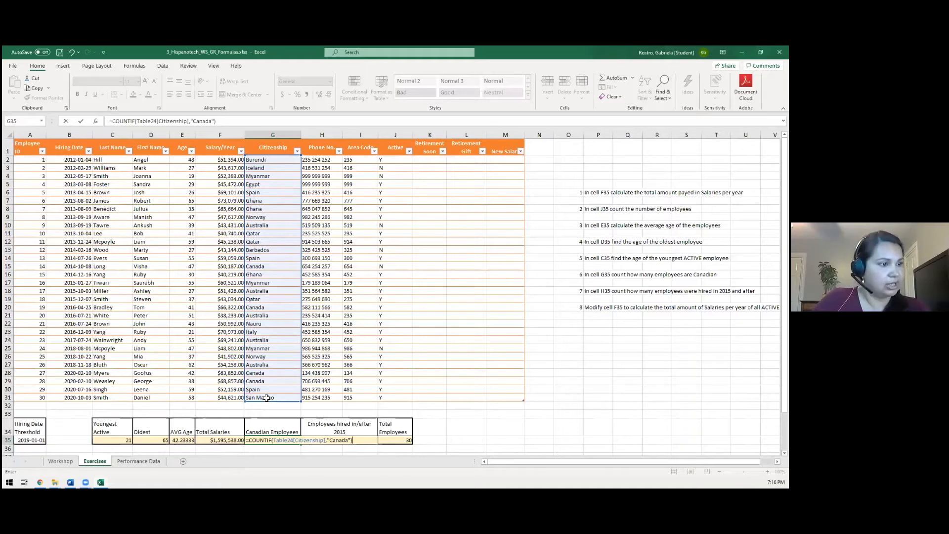
key("Return")
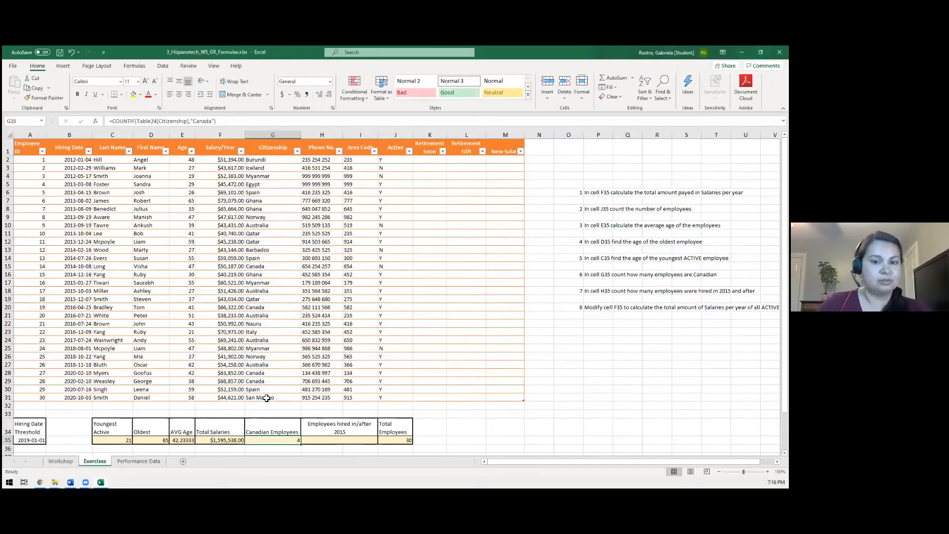
left_click(261, 307)
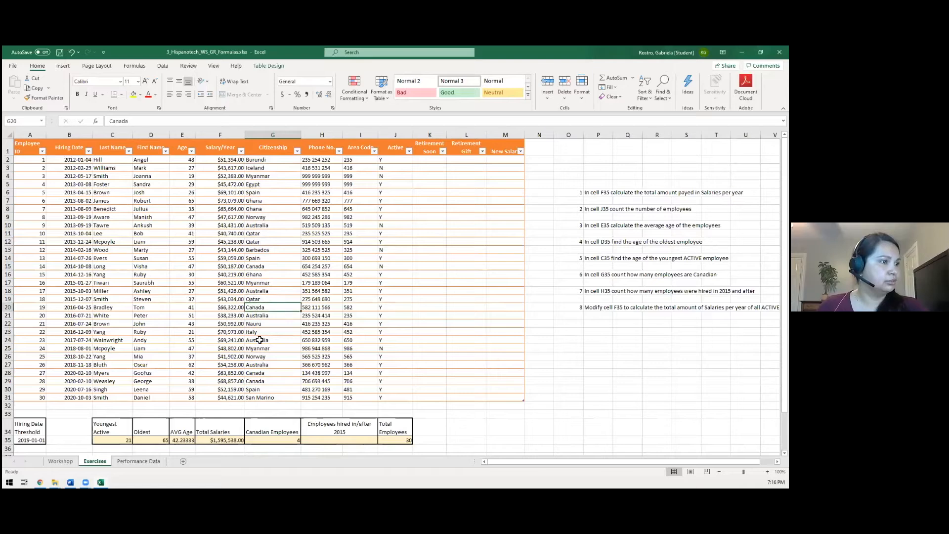
left_click(260, 380)
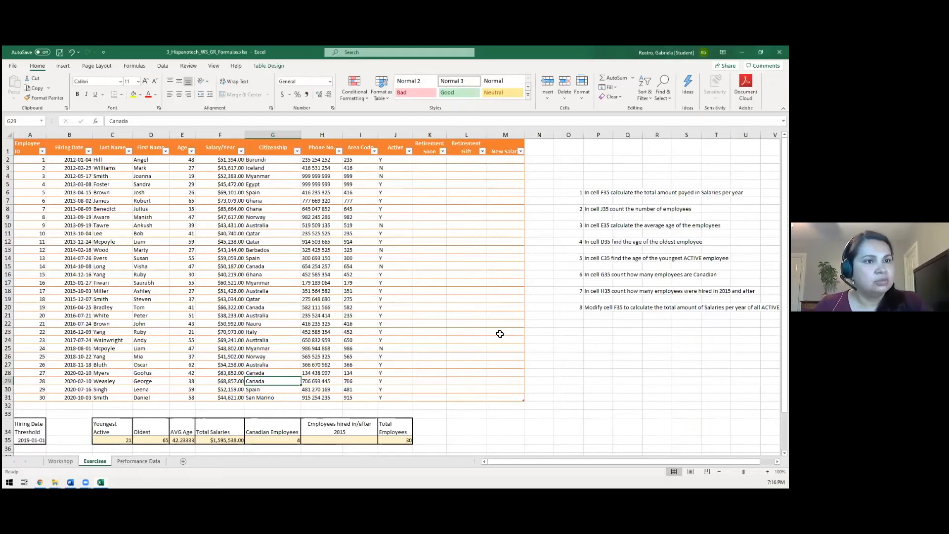
Start a COUNTIF formula in H35, the cell for employees hired in or after 2015.
left_click(336, 442)
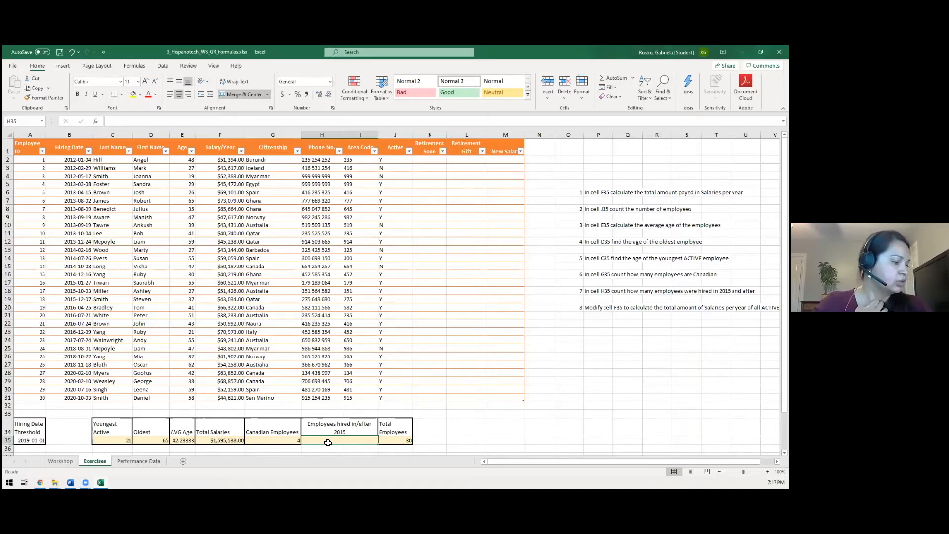
type("=")
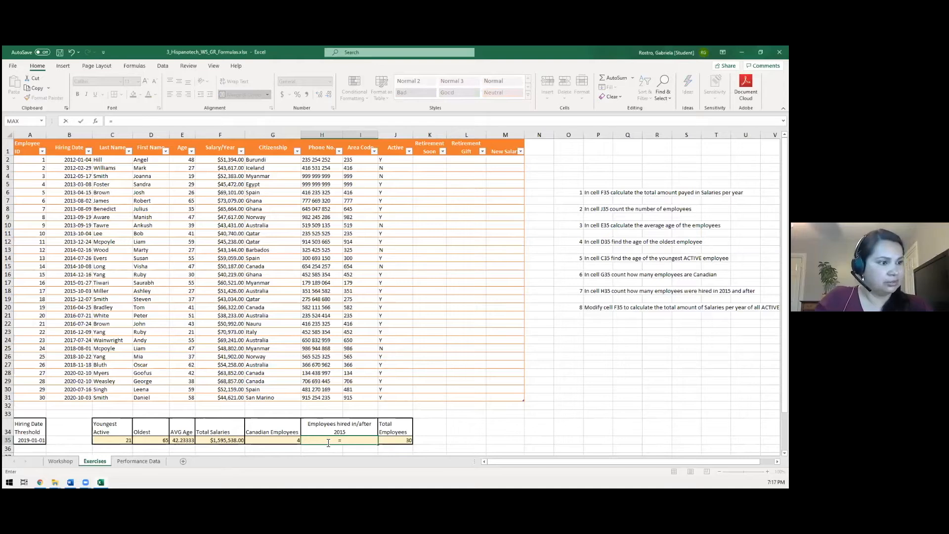
type("count")
key("Down")
key("Down")
key("Down")
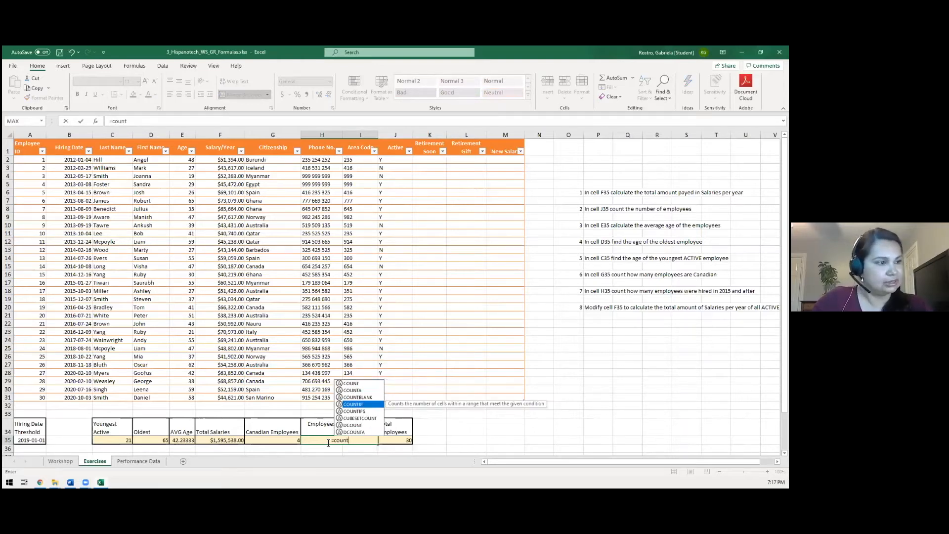
key("Tab")
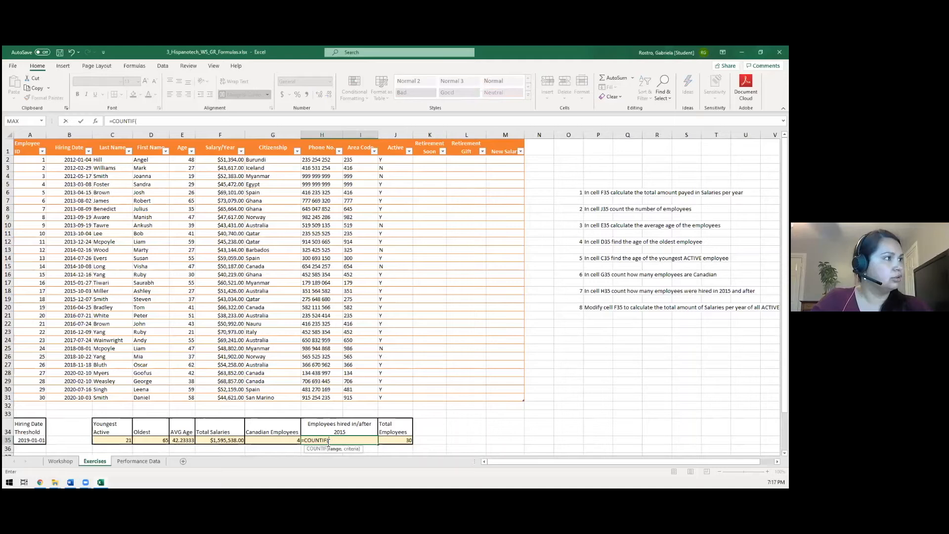
Complete the H35 COUNTIF with the hiring date range B2:B31 and the criterion ">2015-01-01", and reselect the cell to review it.
type("b")
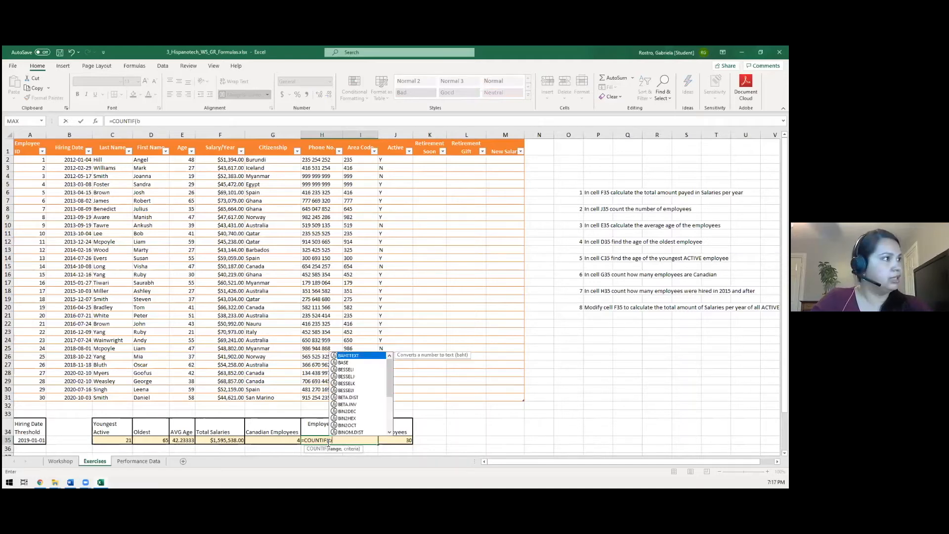
type("2:b31")
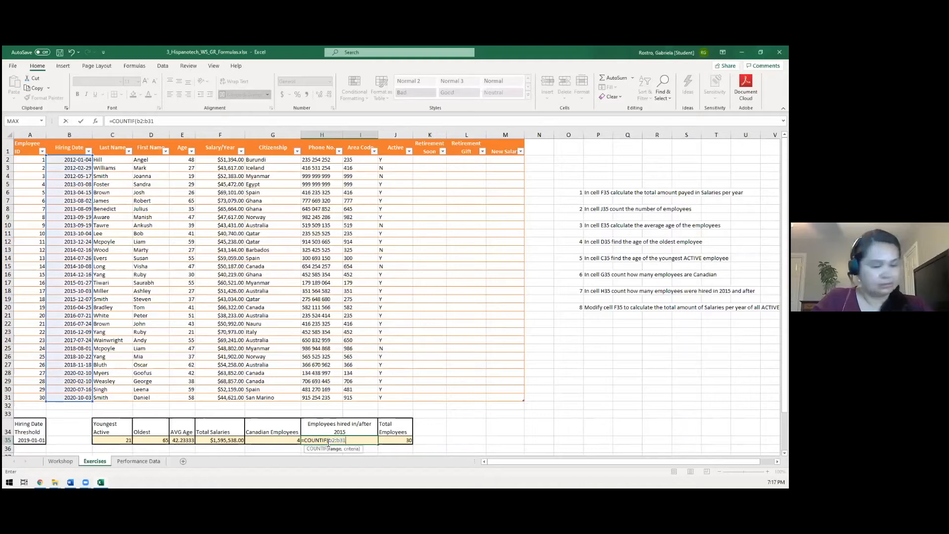
type(",")
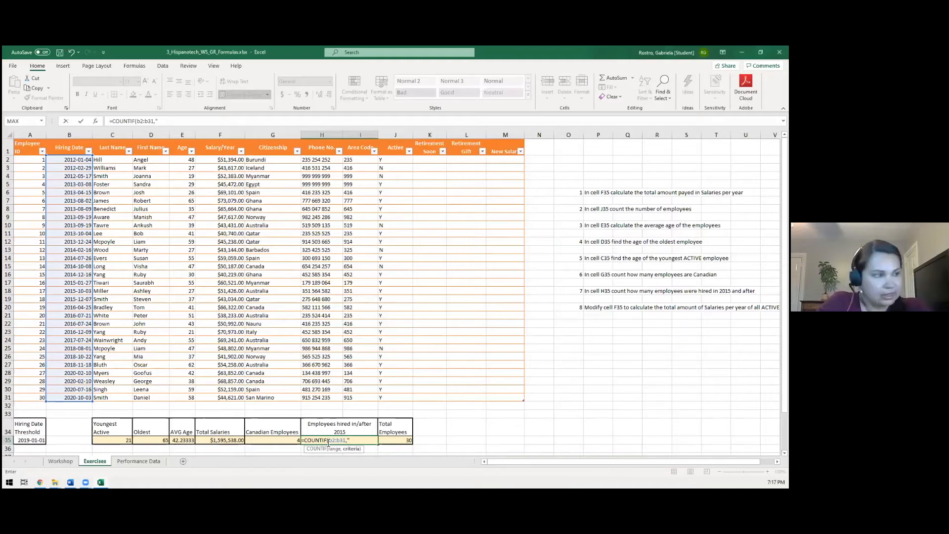
type("2015")
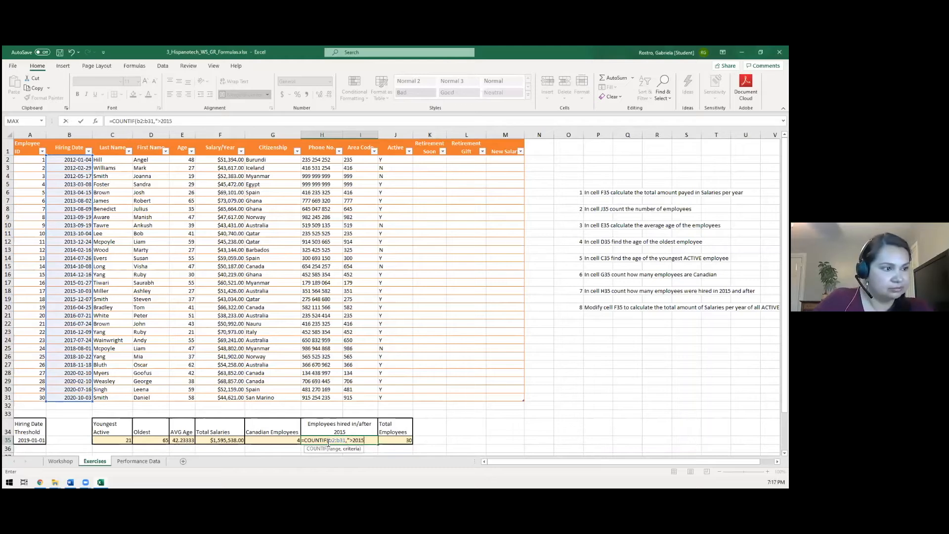
type("-01-021")
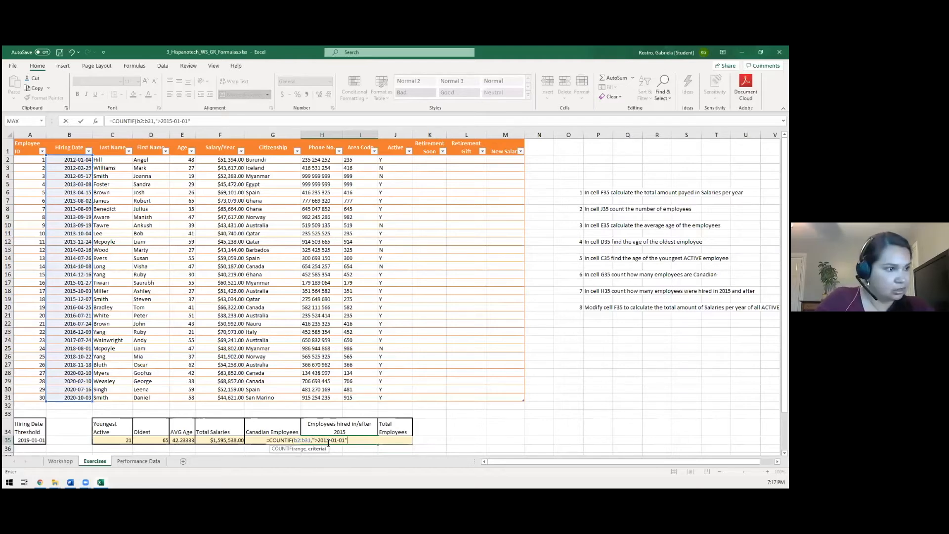
type("\")")
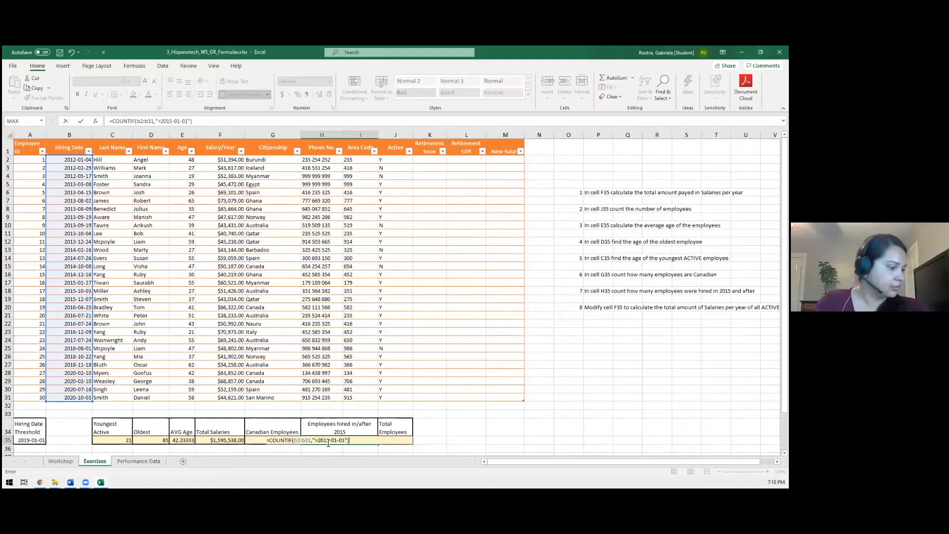
key("Return")
left_click(328, 442)
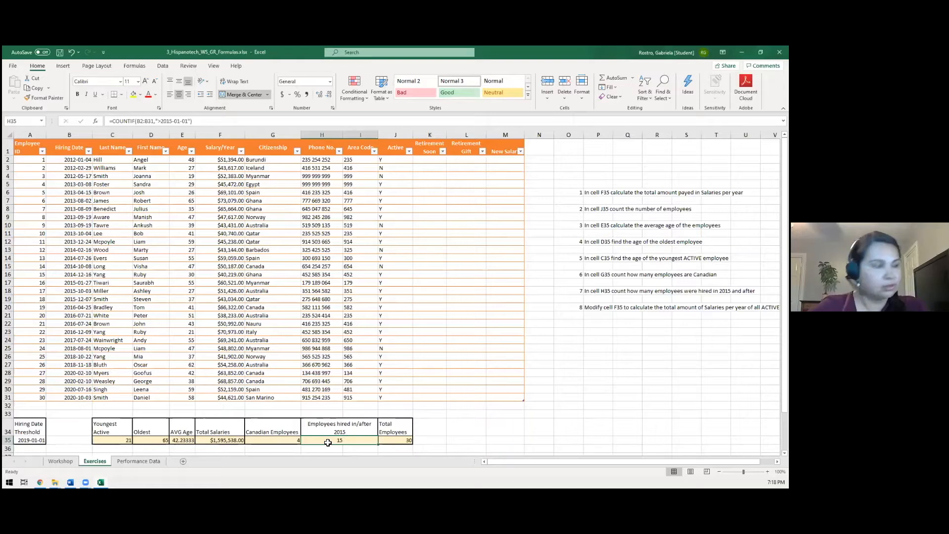
Clear the Total Salaries cell F35, search the function list for sumif, and insert the SUMIF function there.
left_click(224, 439)
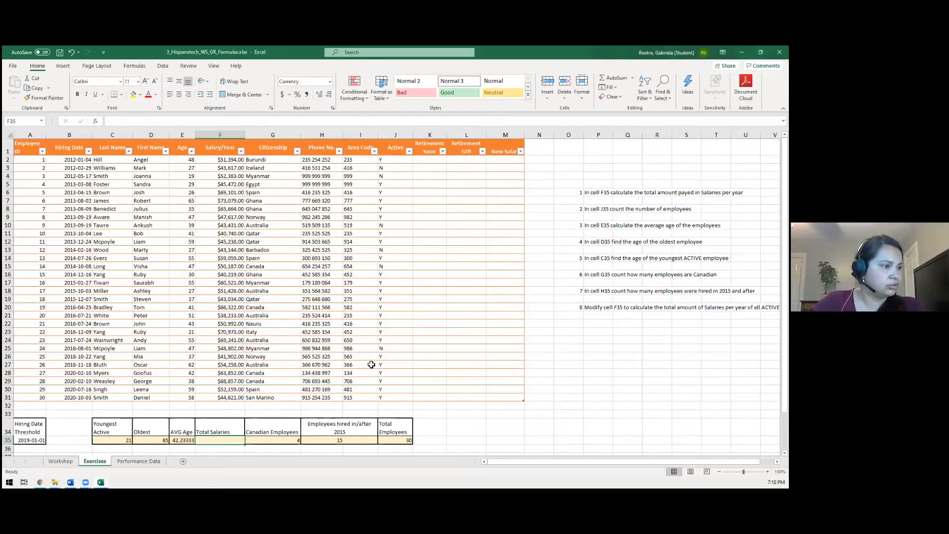
left_click(96, 121)
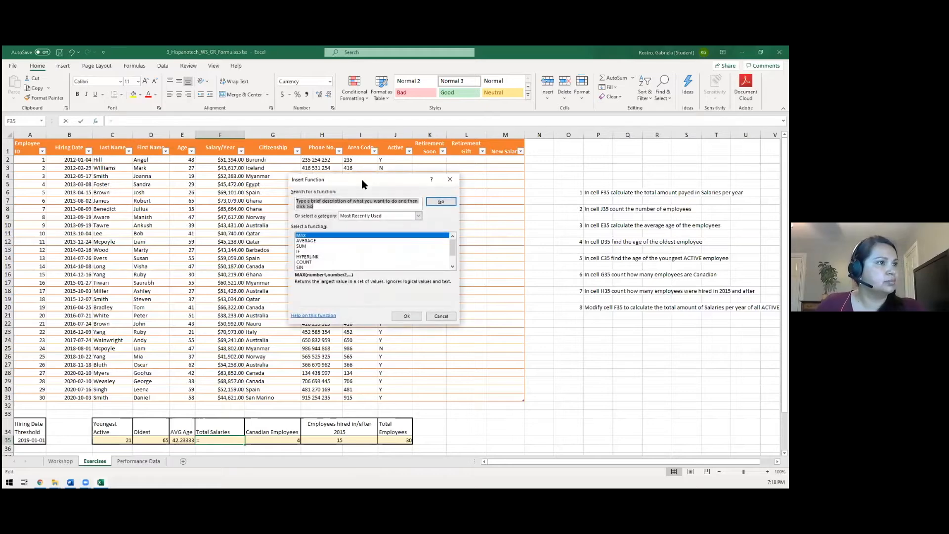
left_click_drag(362, 184, 534, 242)
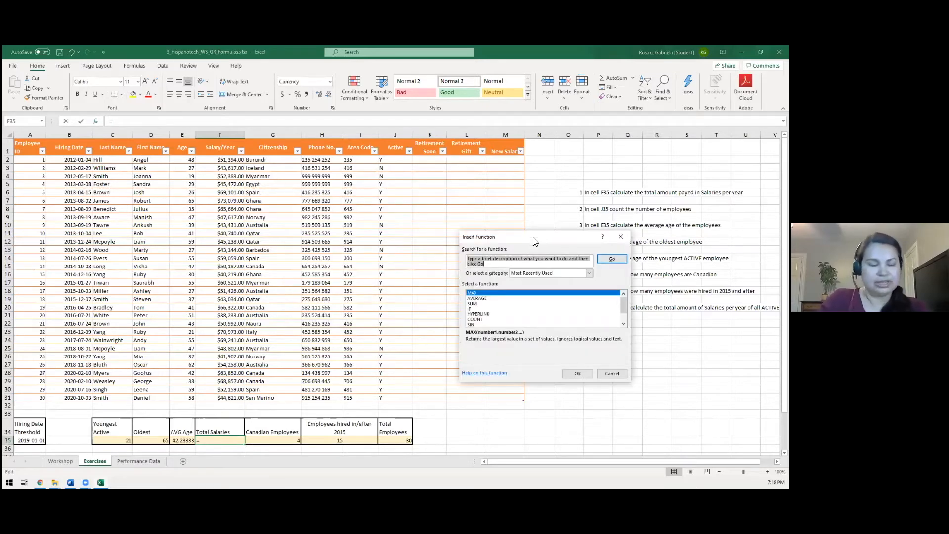
type("sumif")
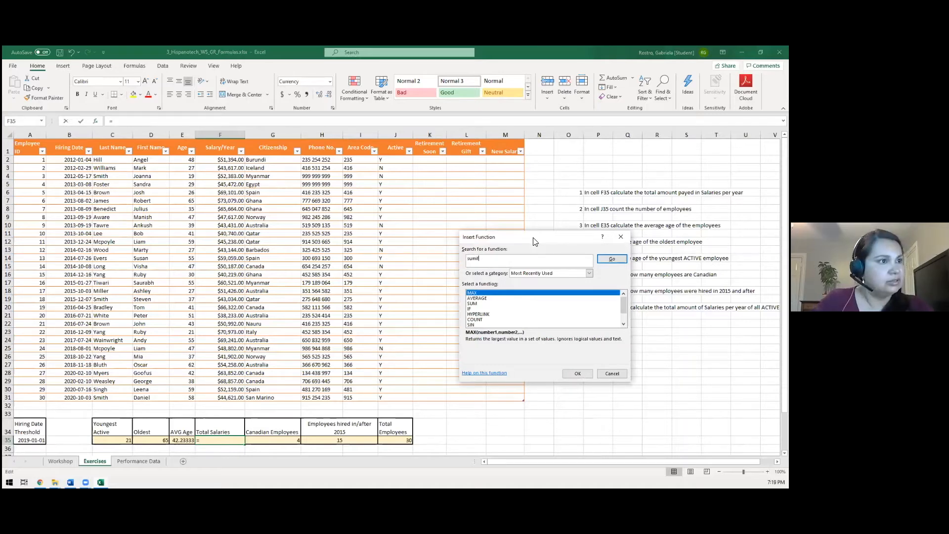
left_click(612, 258)
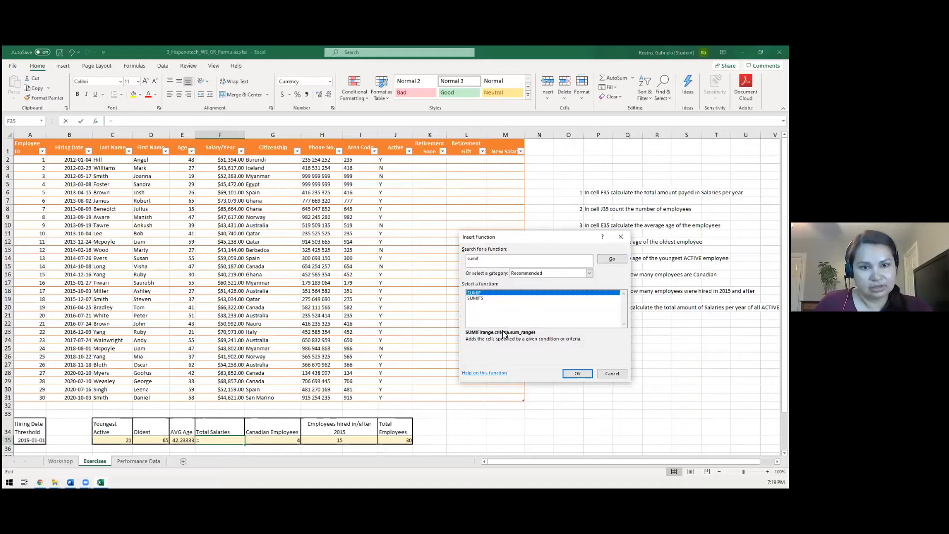
left_click(479, 298)
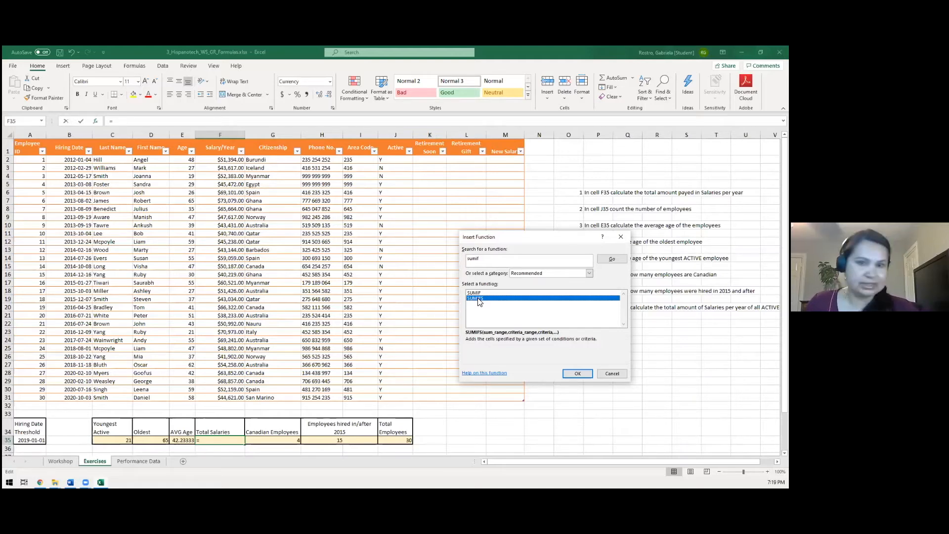
left_click(474, 293)
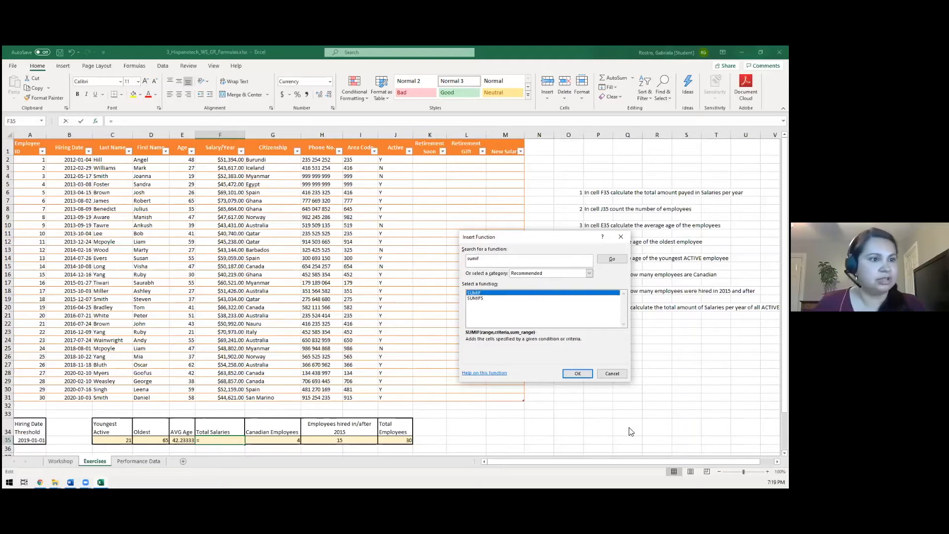
left_click(578, 374)
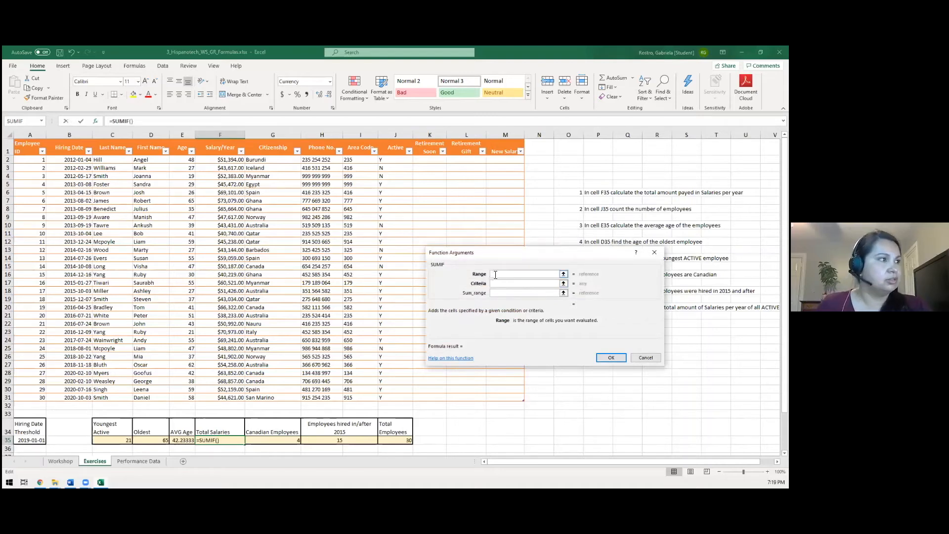
left_click(228, 160)
left_click_drag(228, 160, 225, 399)
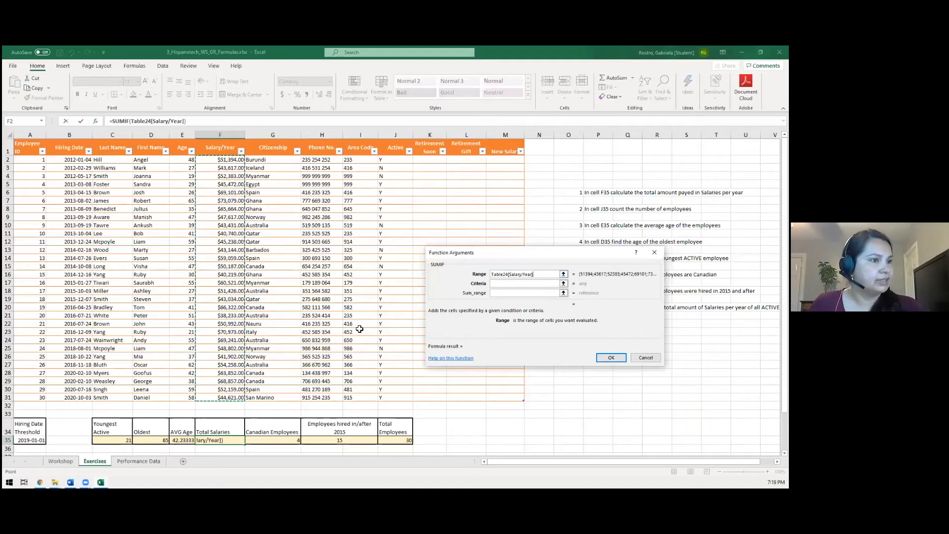
left_click(512, 284)
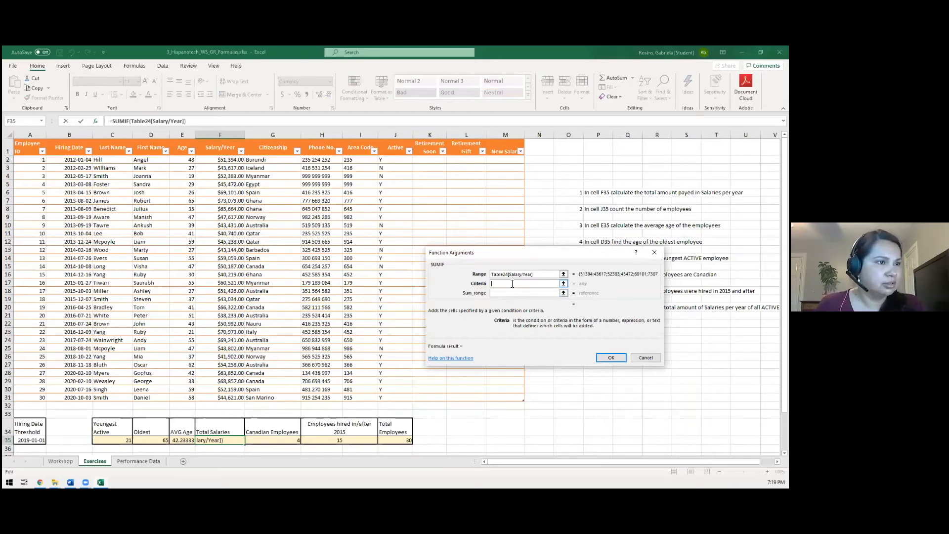
left_click(539, 274)
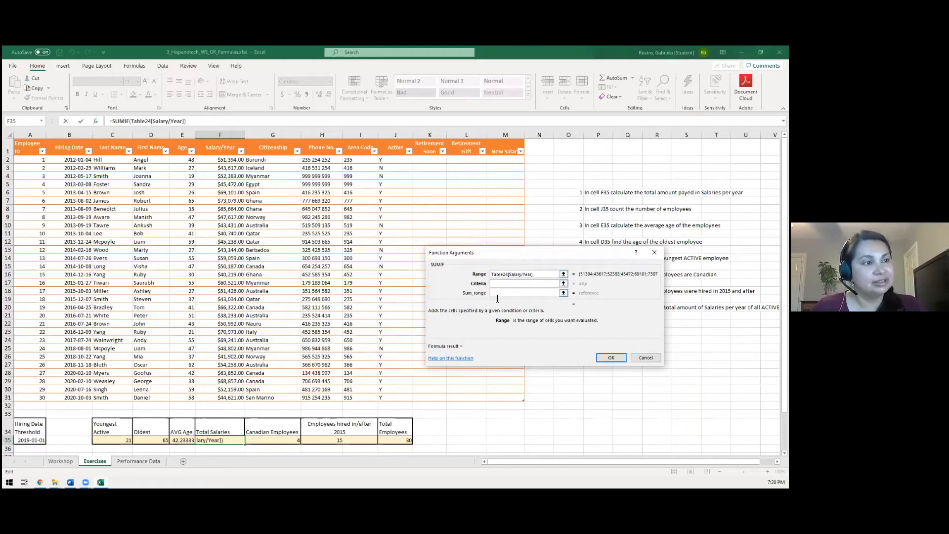
left_click_drag(534, 274, 490, 275)
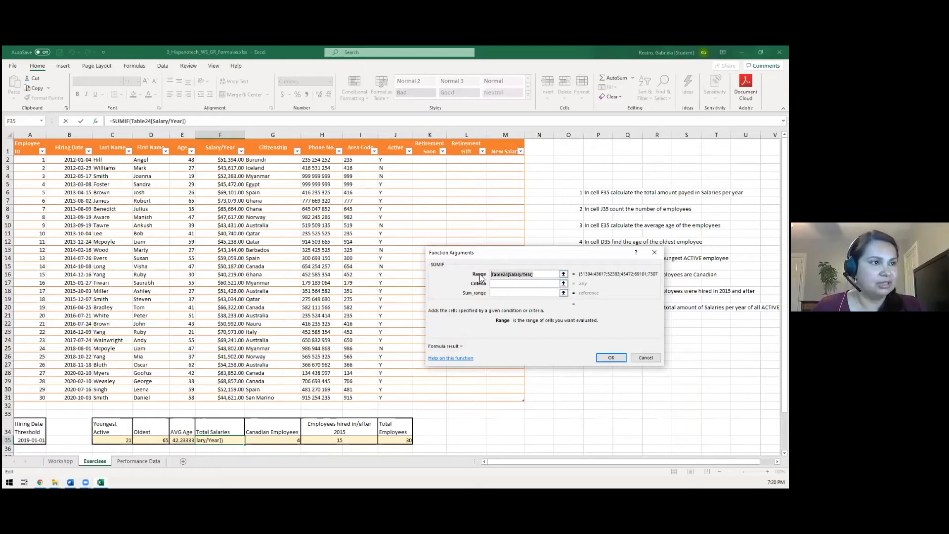
key("BackSpace")
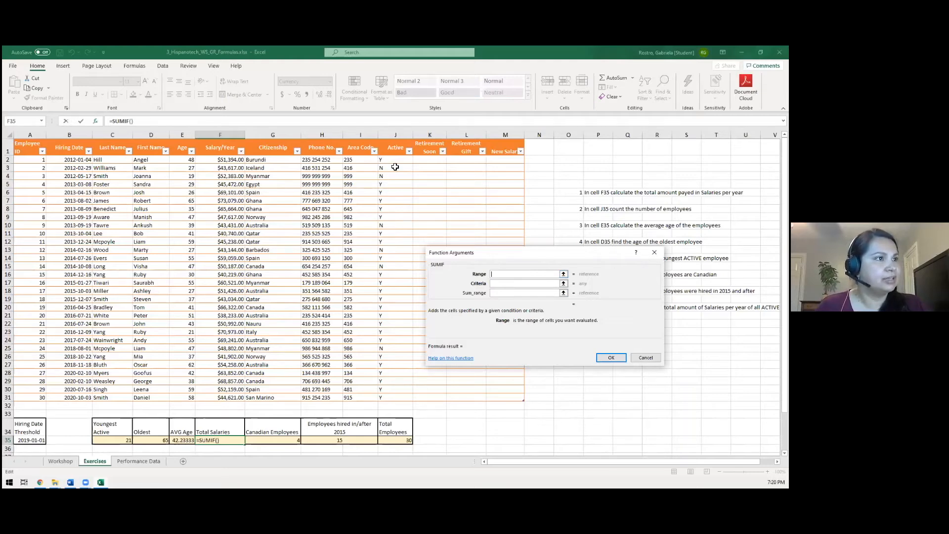
Complete the F35 SUMIF with the Active column J2:J31 as range, the criterion "Y" and the Salary/Year column F2:F31 as sum range.
left_click_drag(386, 163, 385, 397)
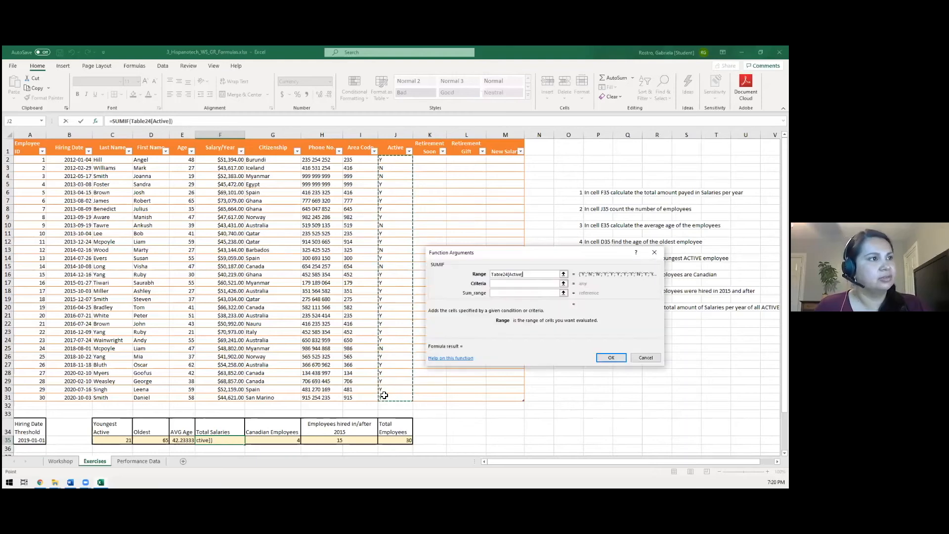
left_click(499, 285)
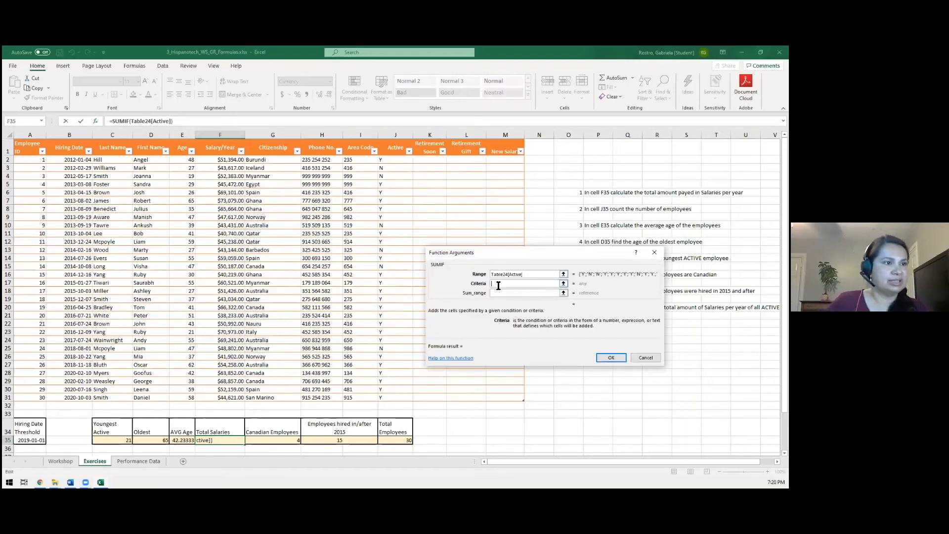
type("\"Y")
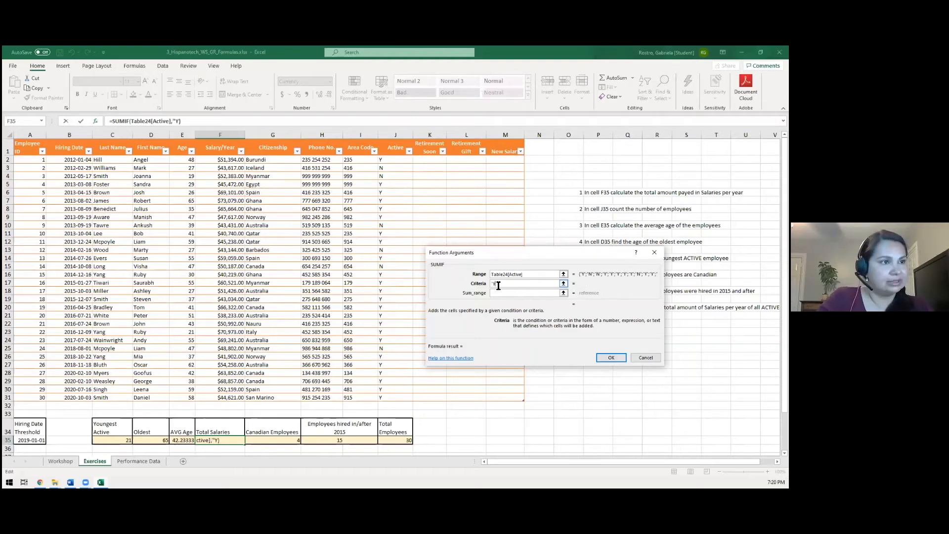
type("\"\"")
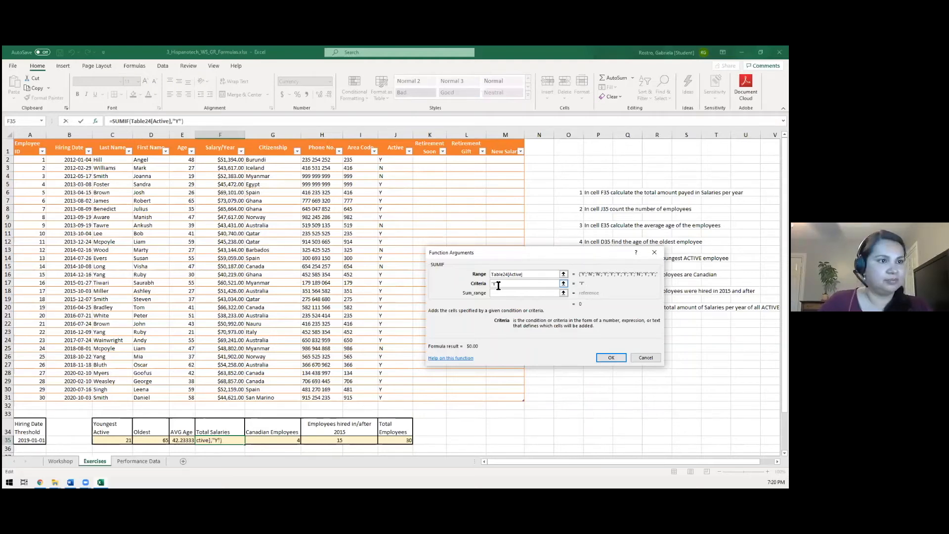
left_click(497, 292)
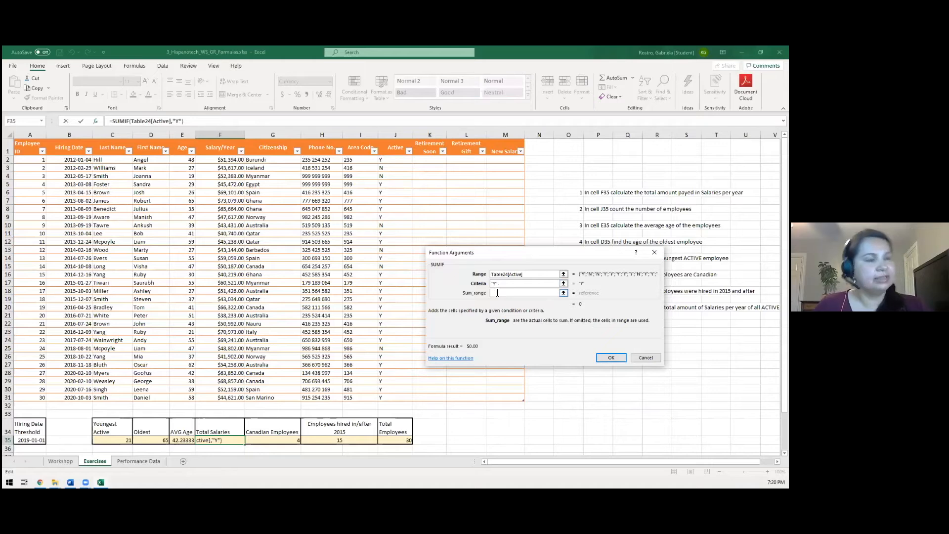
left_click(227, 160)
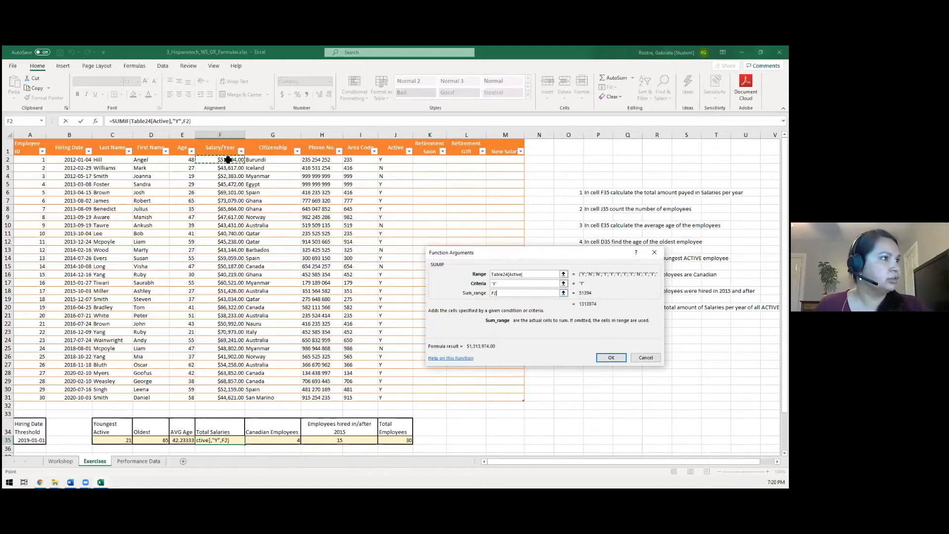
left_click_drag(228, 160, 238, 399)
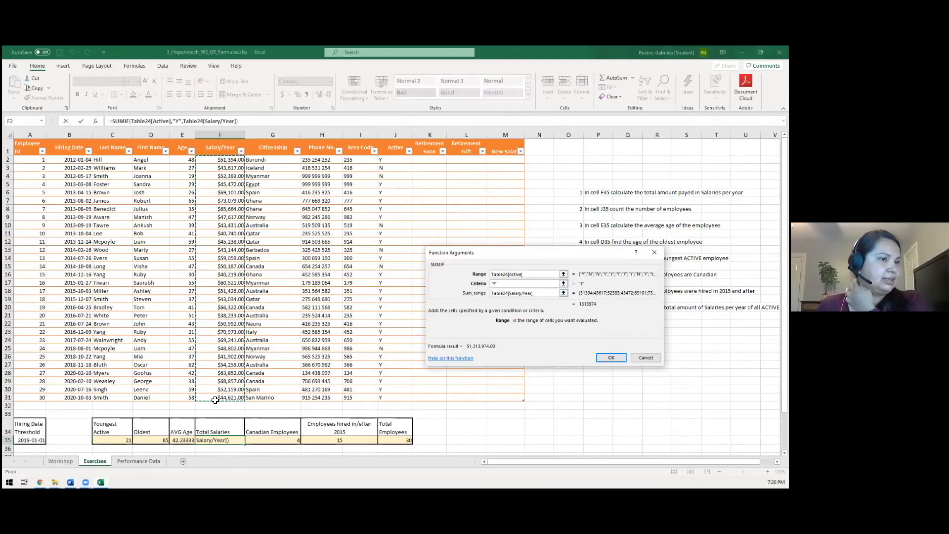
left_click(611, 357)
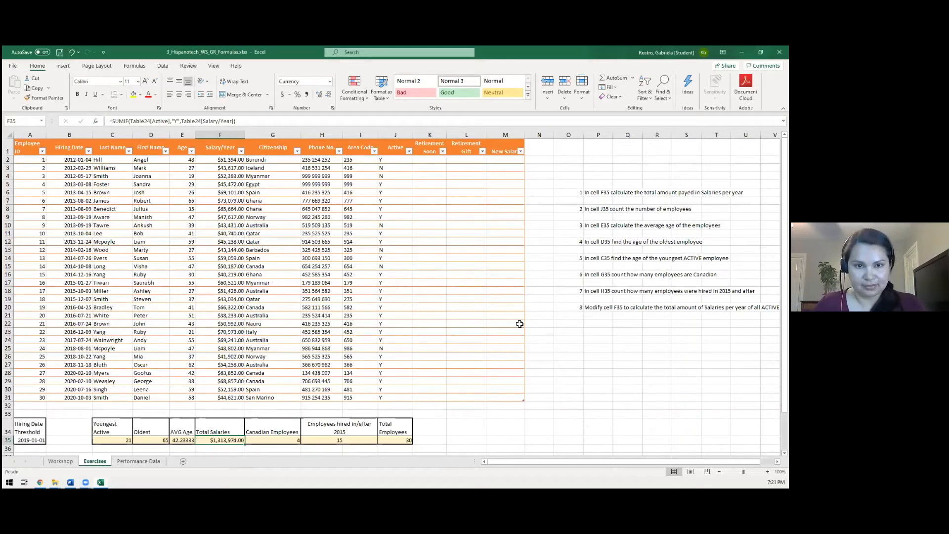
Delete the eight exercise instructions beside the employee table, clearing the range O5:Q22.
left_click(628, 342)
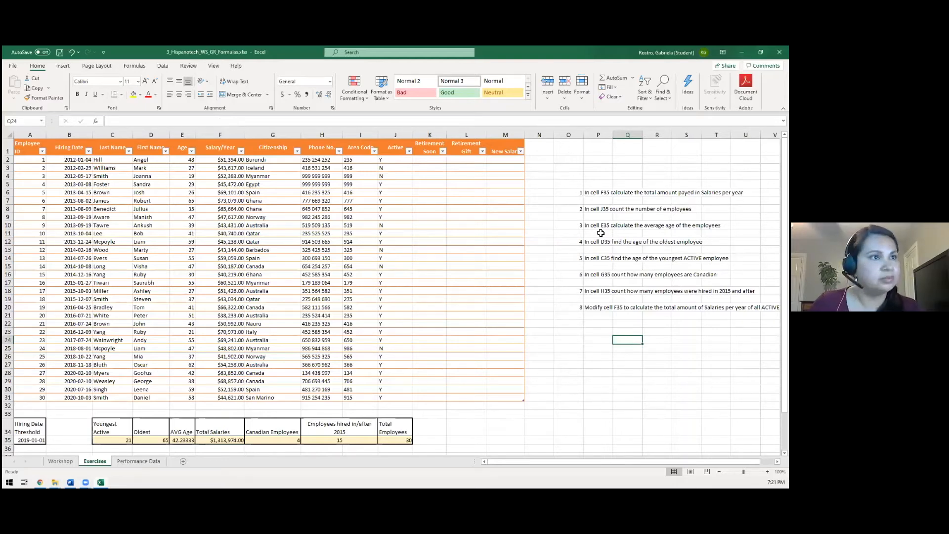
left_click_drag(578, 188, 638, 324)
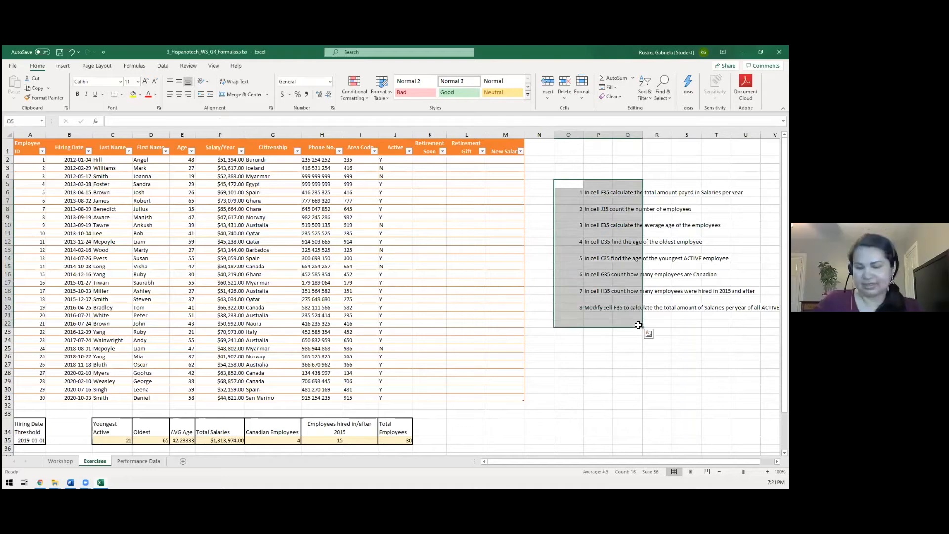
key("Delete")
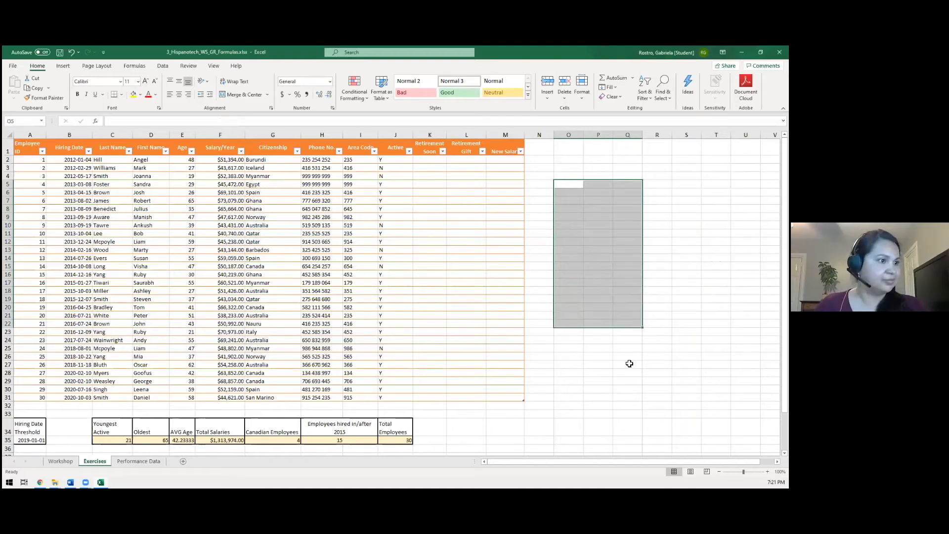
left_click(628, 364)
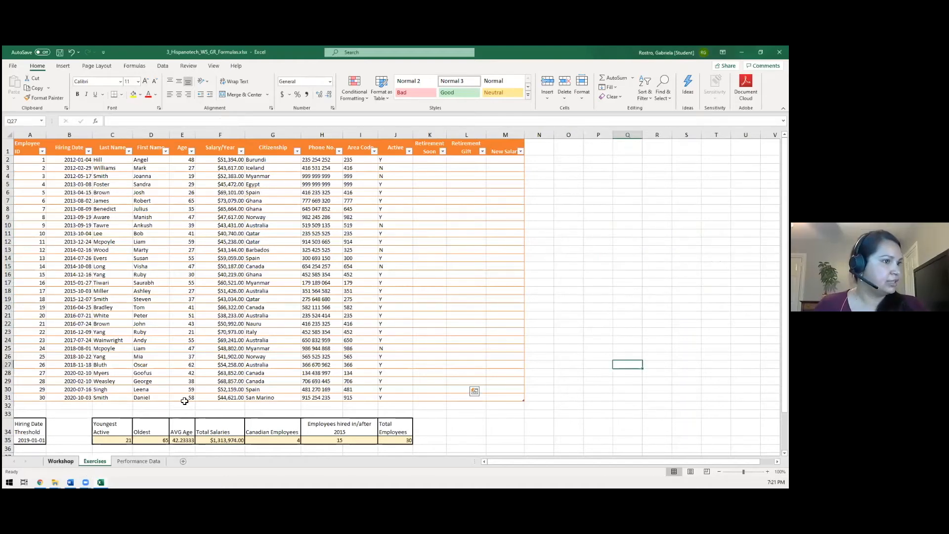
Go to the Logical and Reference Functions section of the Workshop sheet for the retirement and salary tasks.
left_click(60, 461)
scroll(233, 364, "down", 8)
scroll(232, 365, "down", 4)
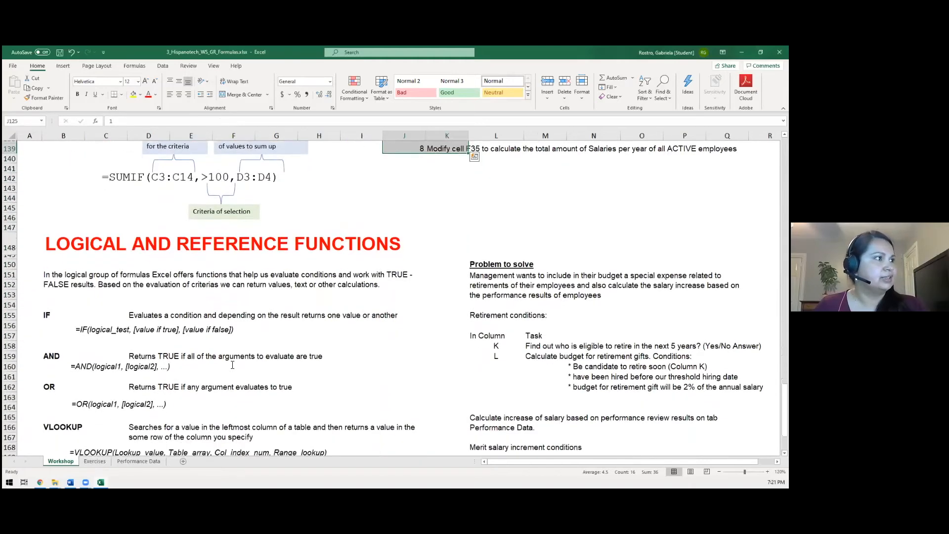
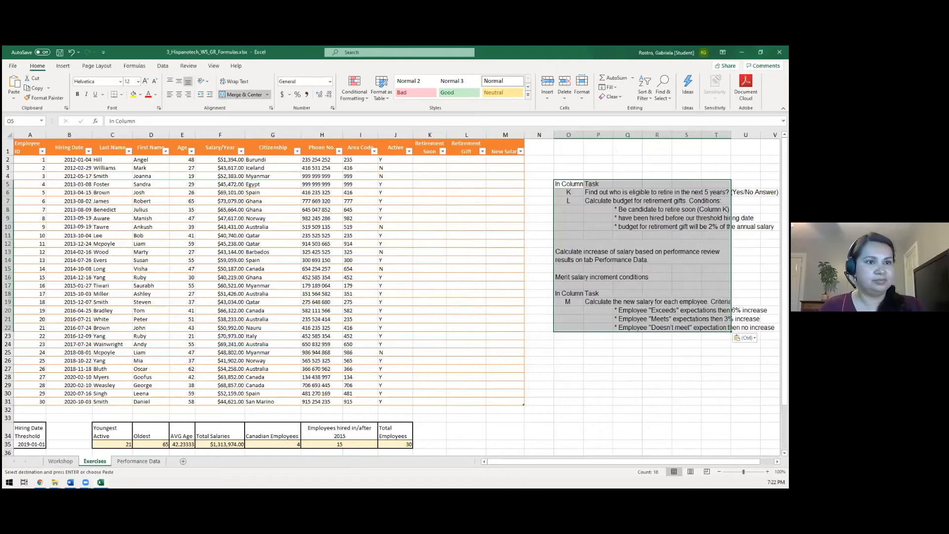
Reapply the retirement and salary task list pasted at O5 on the Exercises sheet without its source formatting.
left_click(746, 338)
left_click(739, 399)
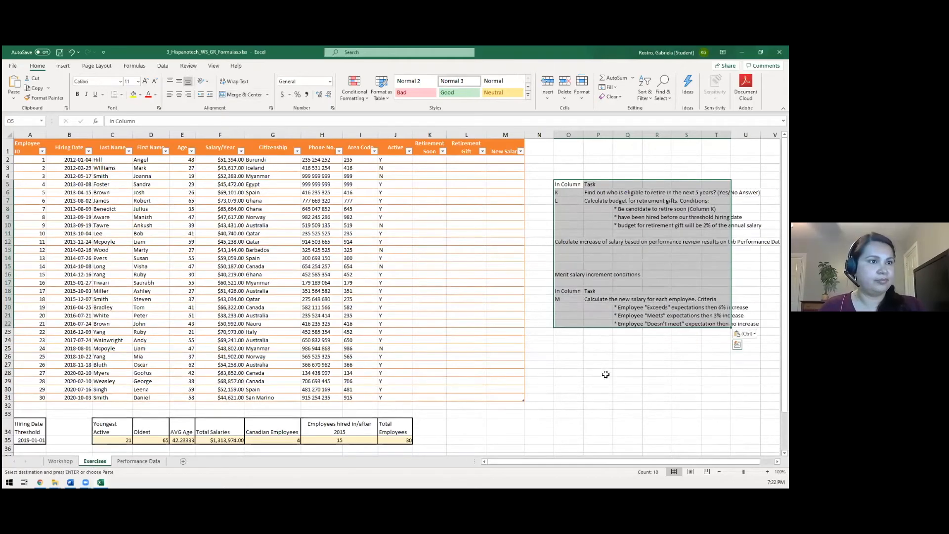
left_click(598, 373)
Start an IF formula in K2, the first Retirement Soon cell, with the logical test E2>55.
left_click(566, 194)
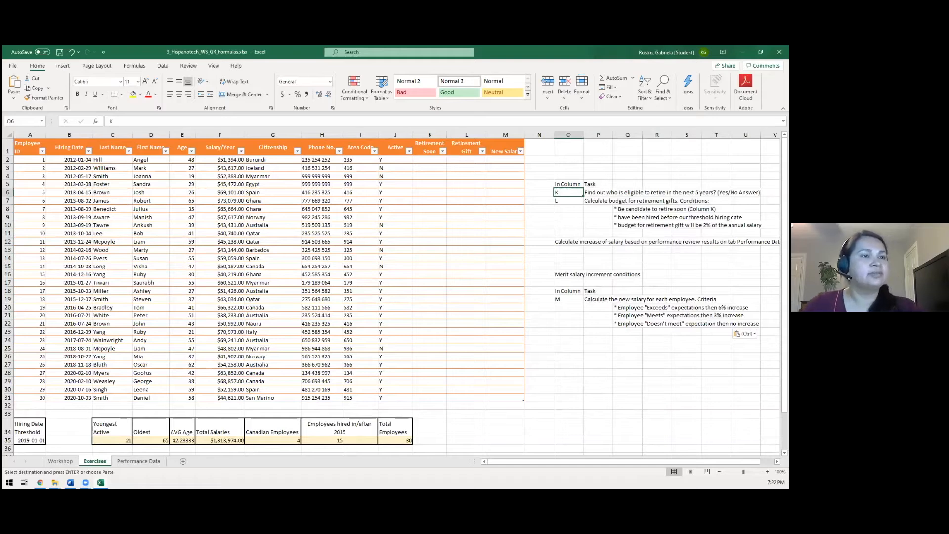
key("Left")
key("Left")
key("Left")
key("Left")
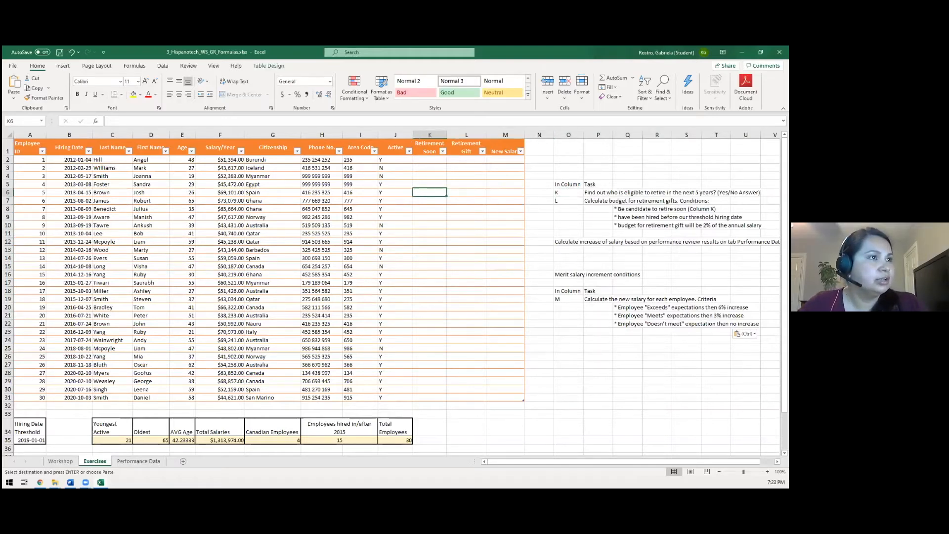
key("Up")
key("Up")
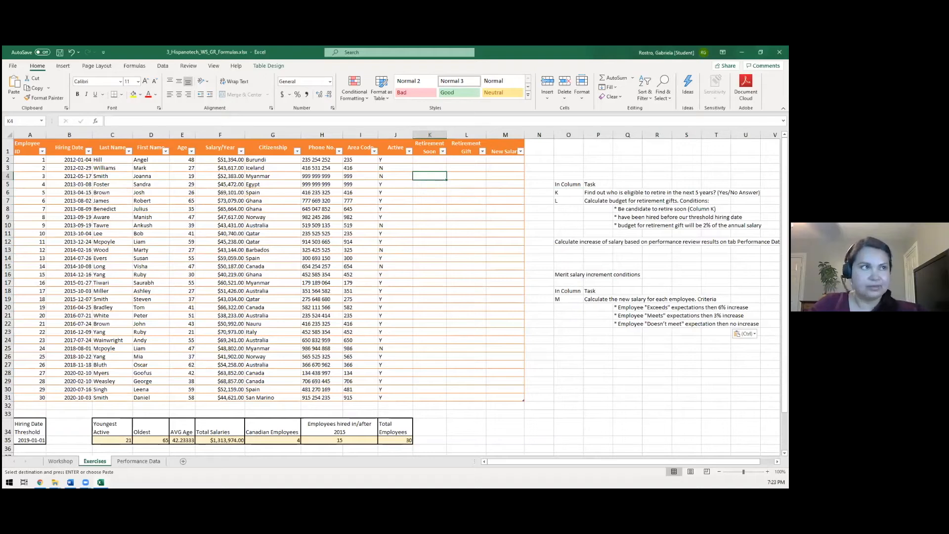
key("Up")
key("Up")
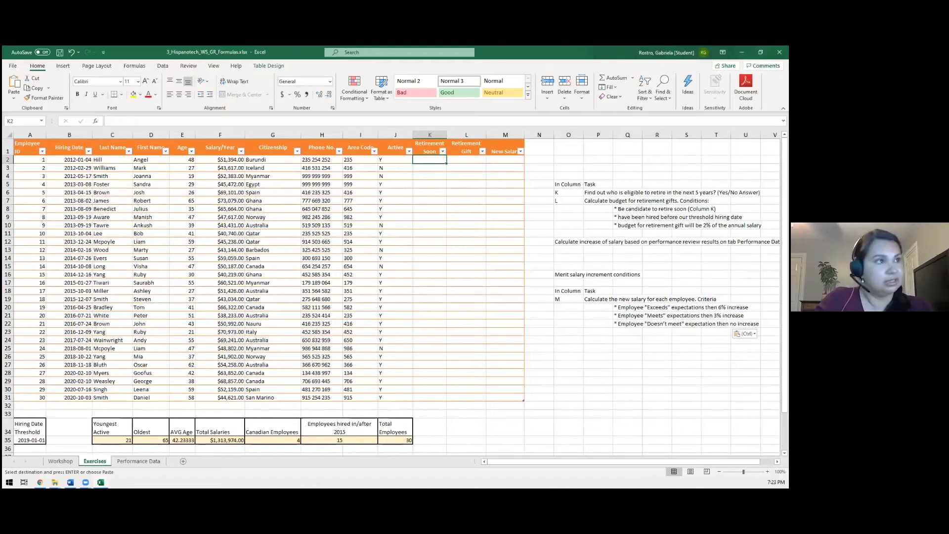
type("=IF(")
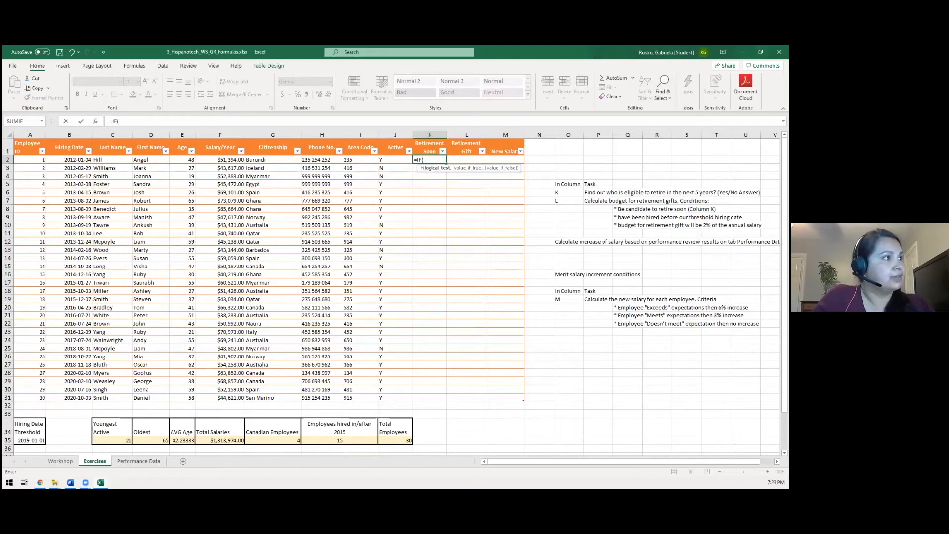
type("e2")
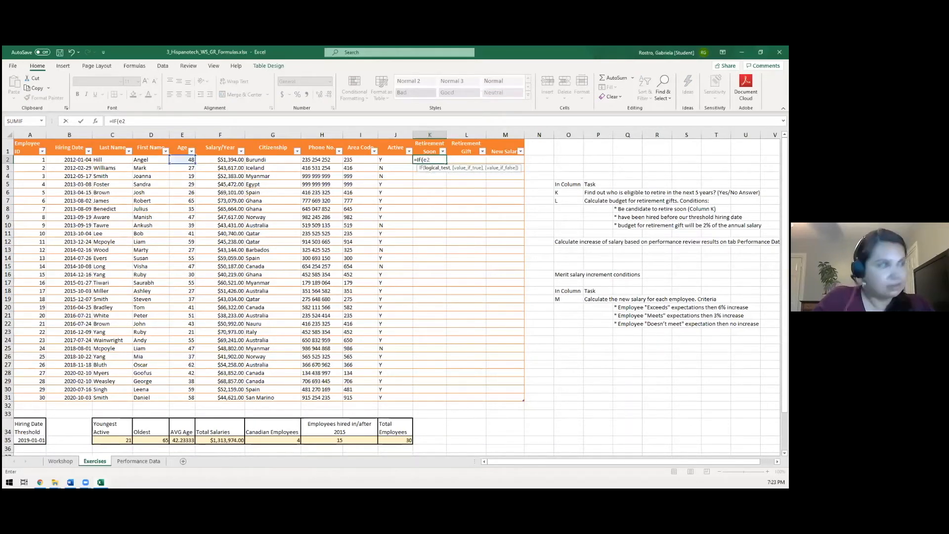
type(">55")
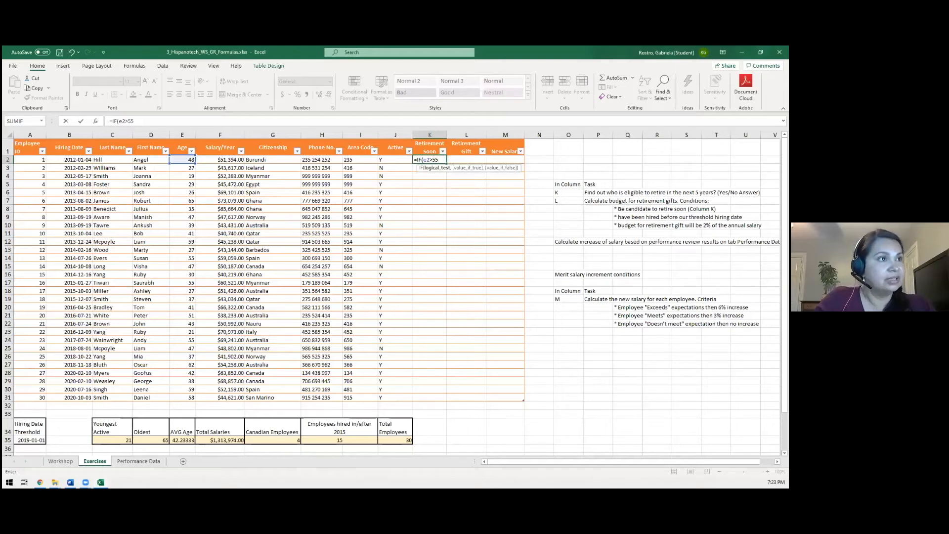
type(",")
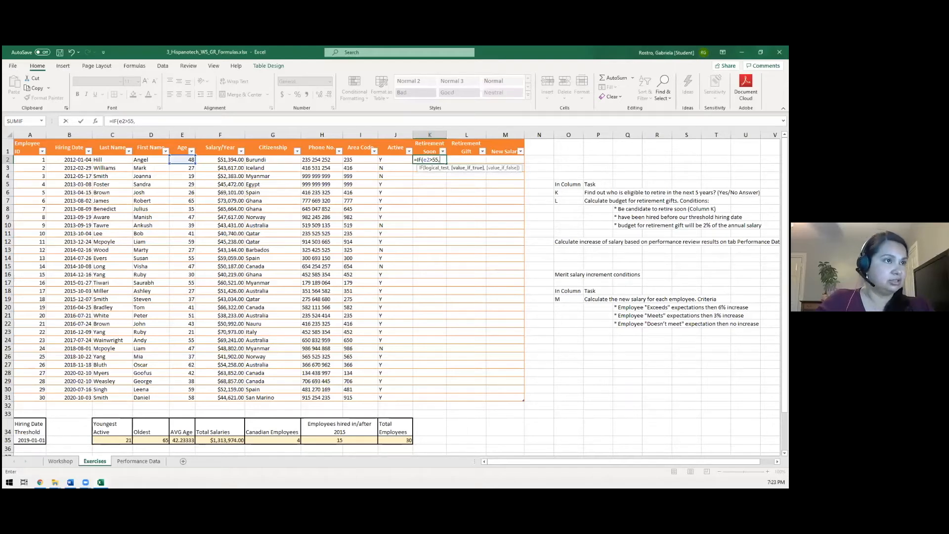
Complete the K2 IF formula with "Yes" if true and "No" if false, and reselect the cell to review it.
type("\"Yes")
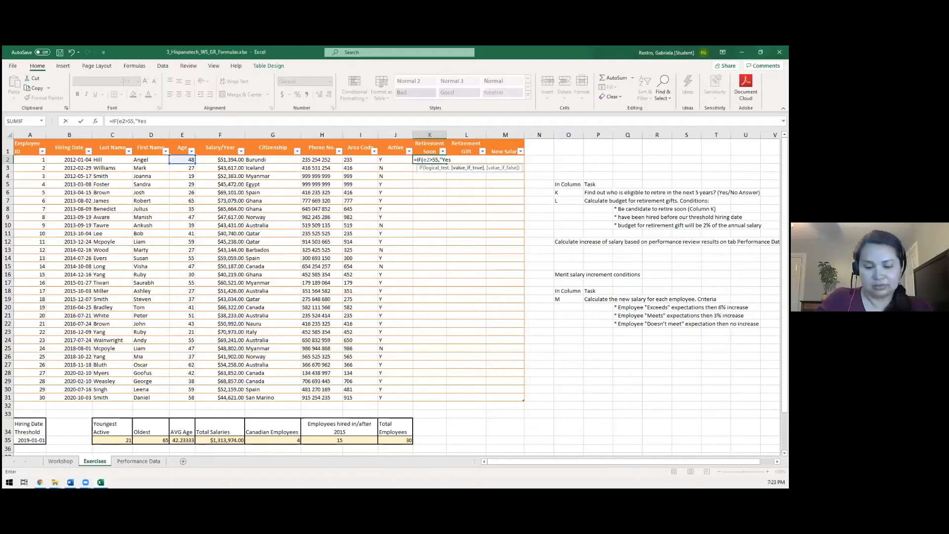
type("\",")
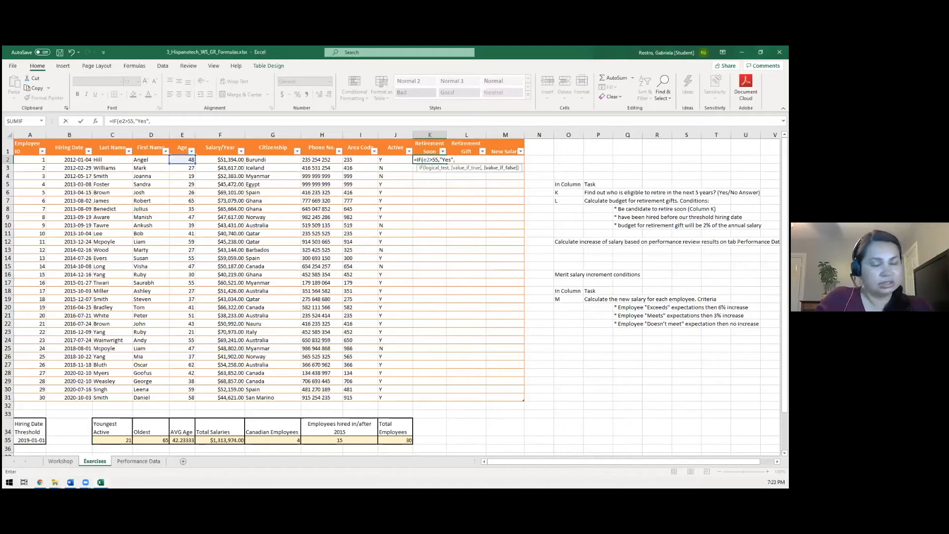
type("\"No")
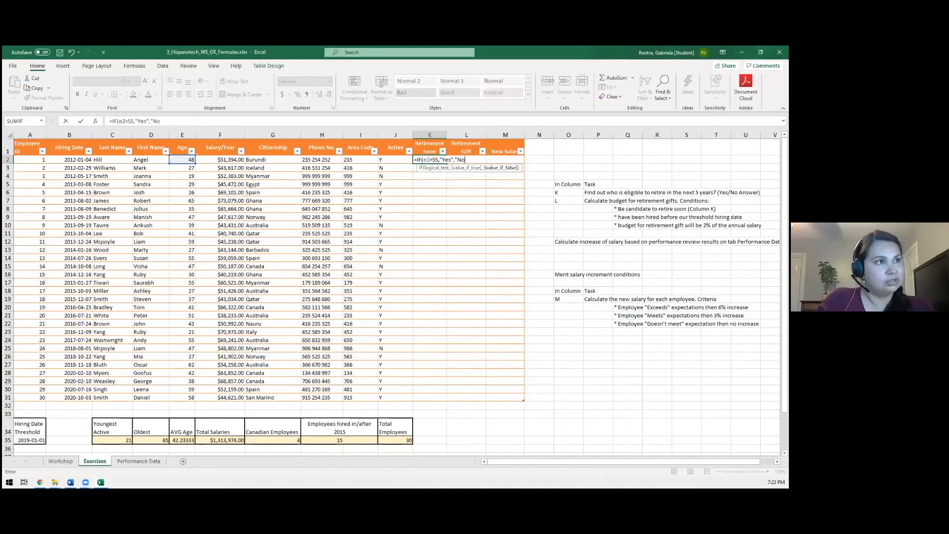
type("\"")
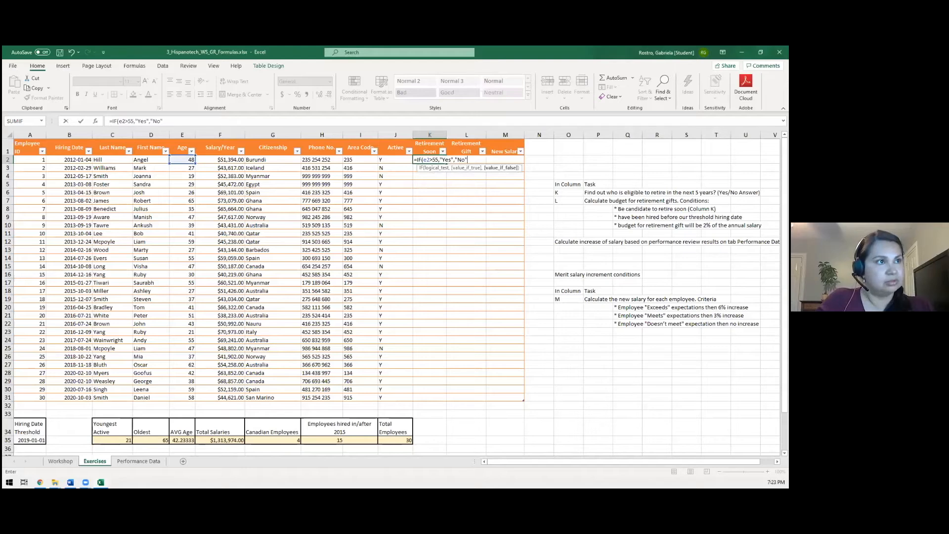
type(")")
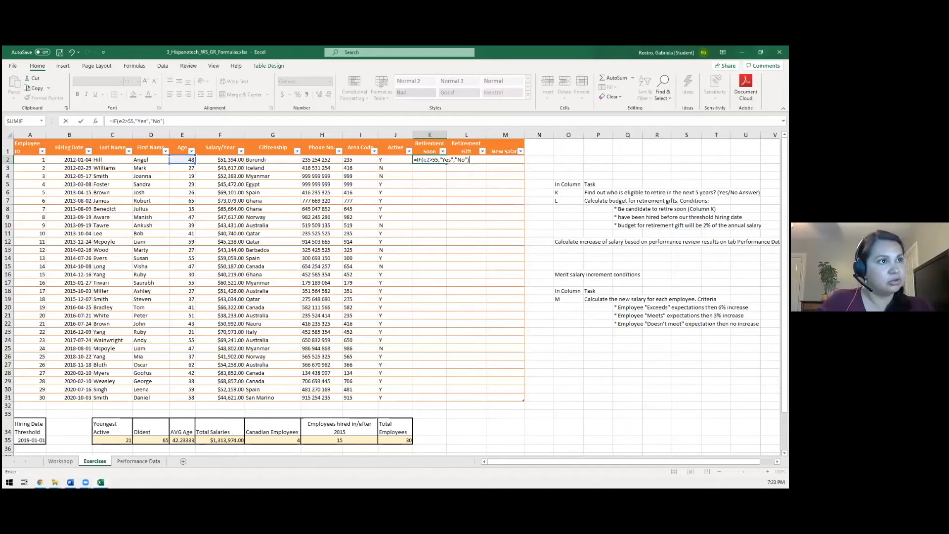
key("Return")
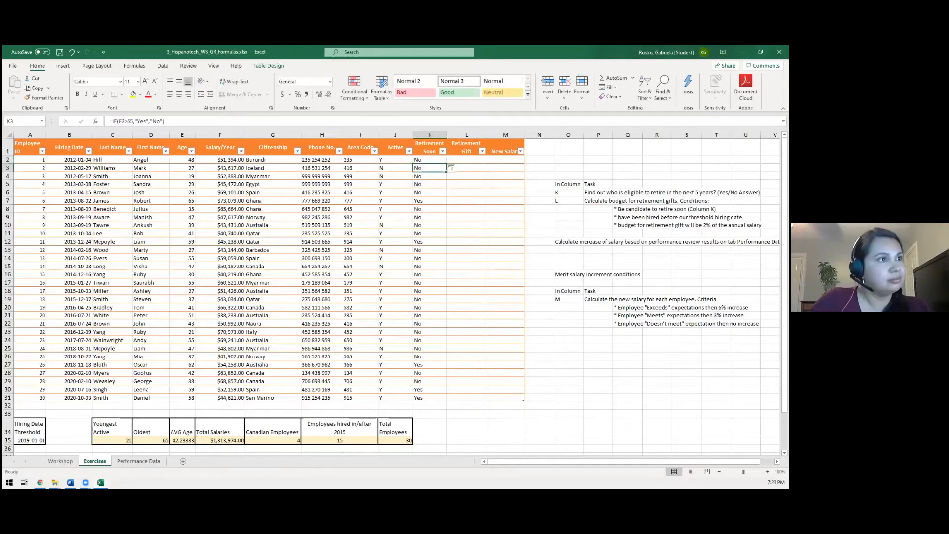
left_click(429, 159)
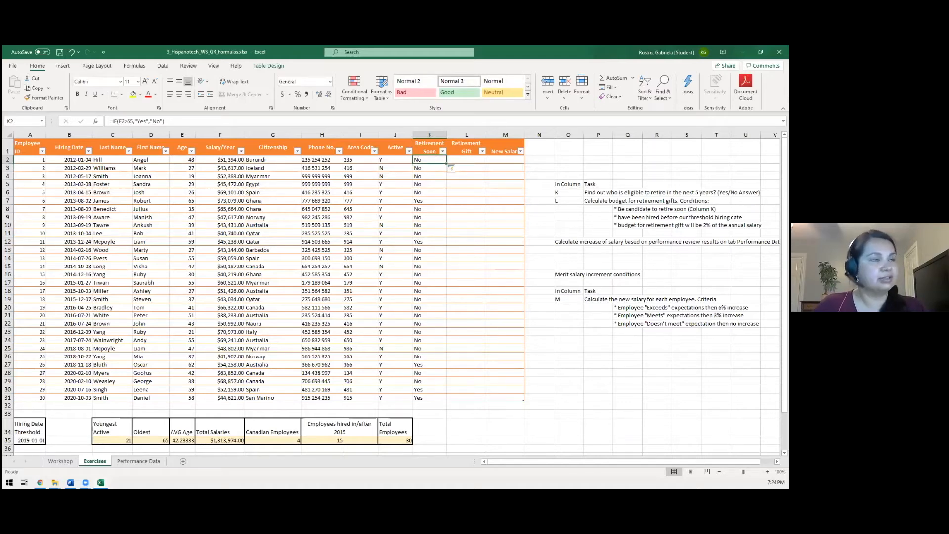
Review the IF formulas and Yes/No results down the Retirement Soon column from K2 through K12.
left_click(430, 168)
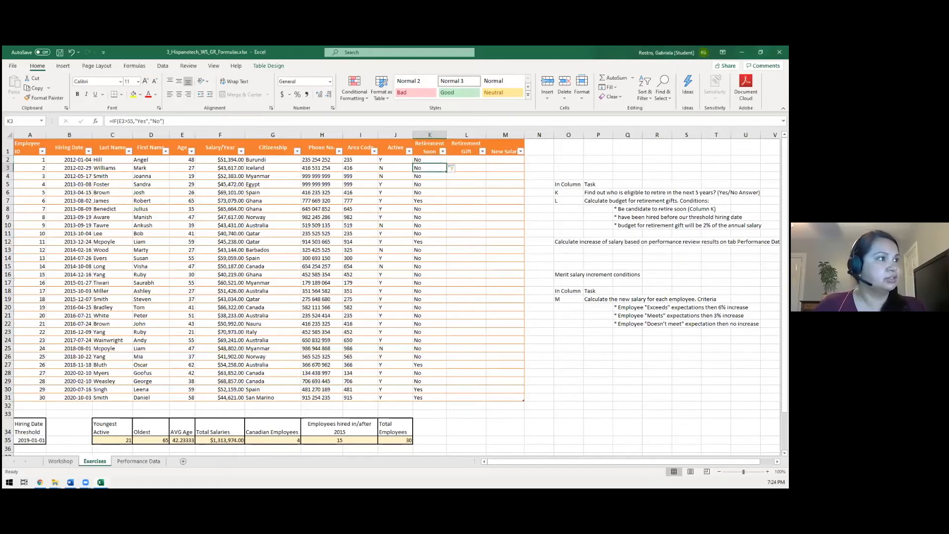
left_click(429, 160)
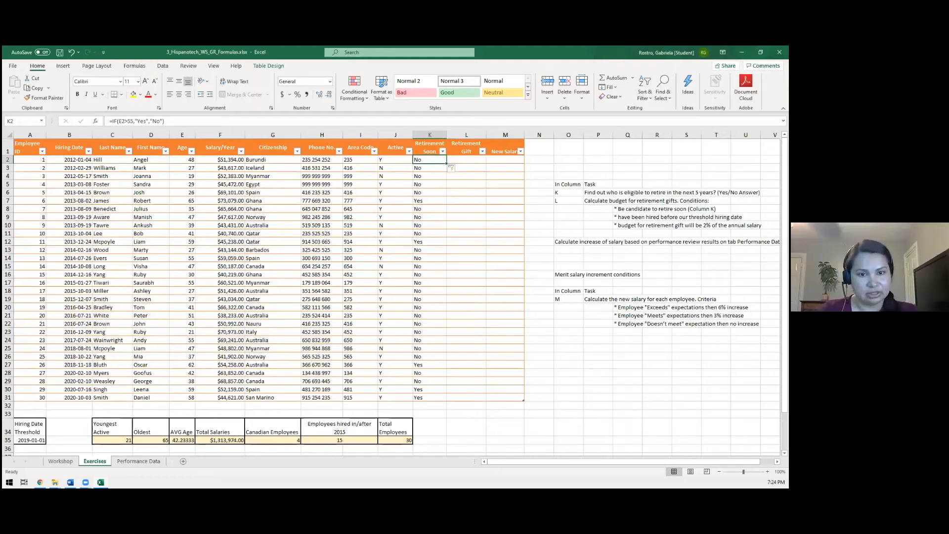
key("Down")
key("Down")
key("Down")
key("Down")
key("Down")
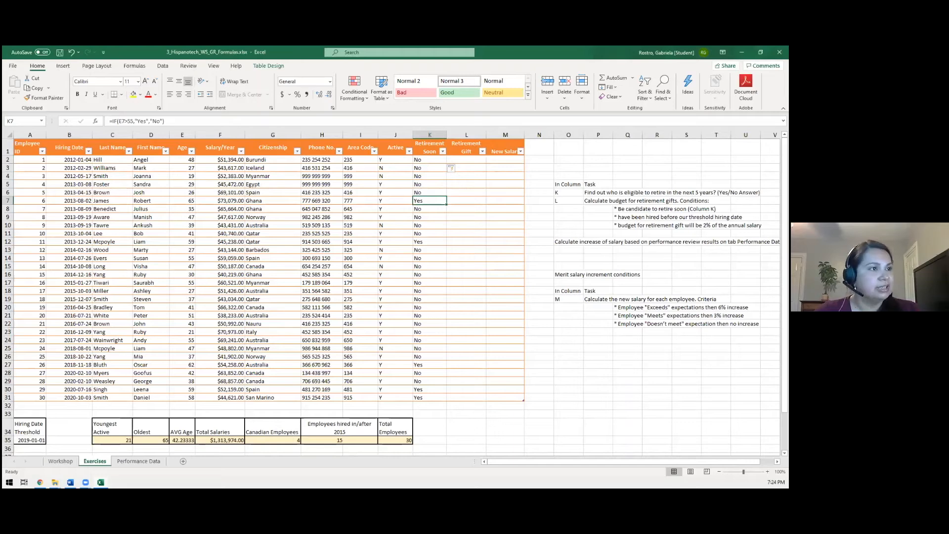
key("Down")
key("Down")
key("Down")
key("Down")
key("Down")
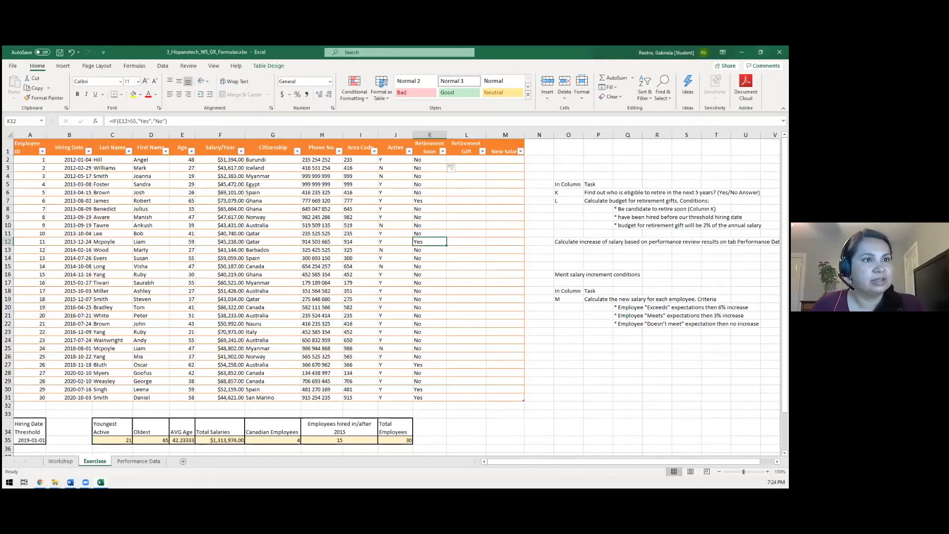
left_click(465, 182)
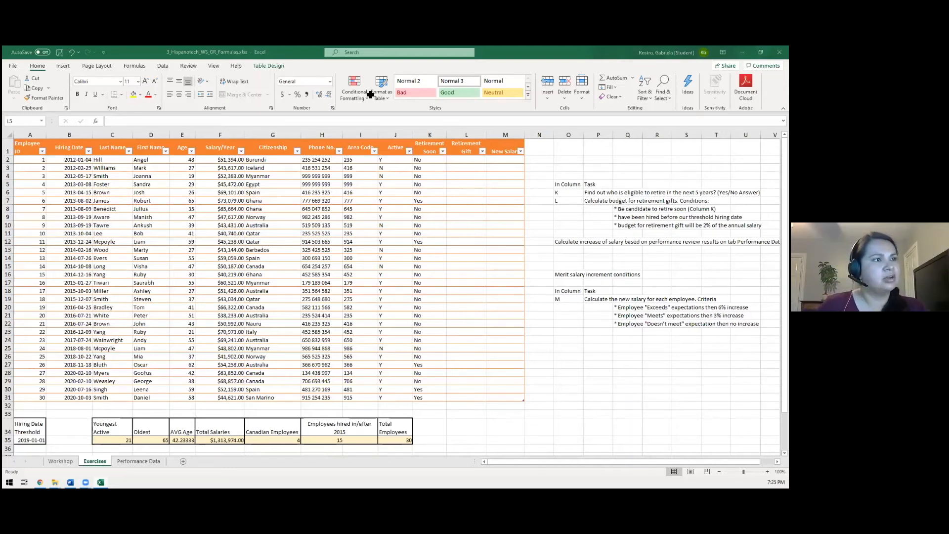
Clear the Retirement Soon formulas from K2:K31.
left_click(432, 397)
left_click_drag(431, 397, 421, 161)
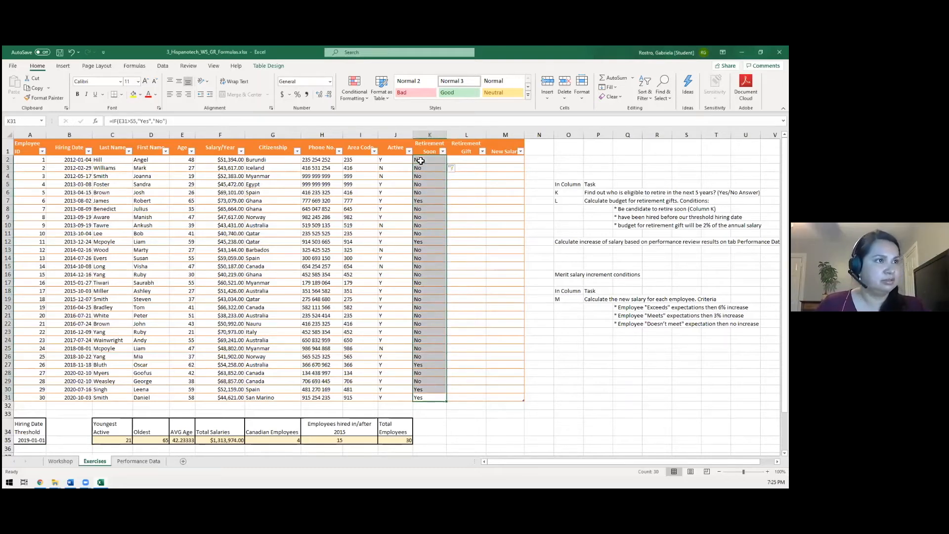
key("Delete")
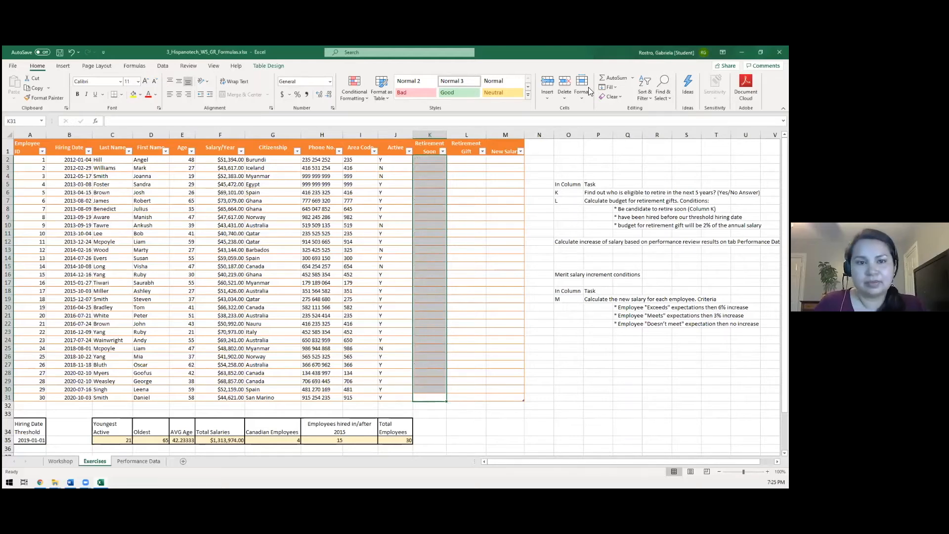
Begin the IF formula again in the emptied cell K2, testing whether the age in E2 is greater than 55.
left_click(428, 159)
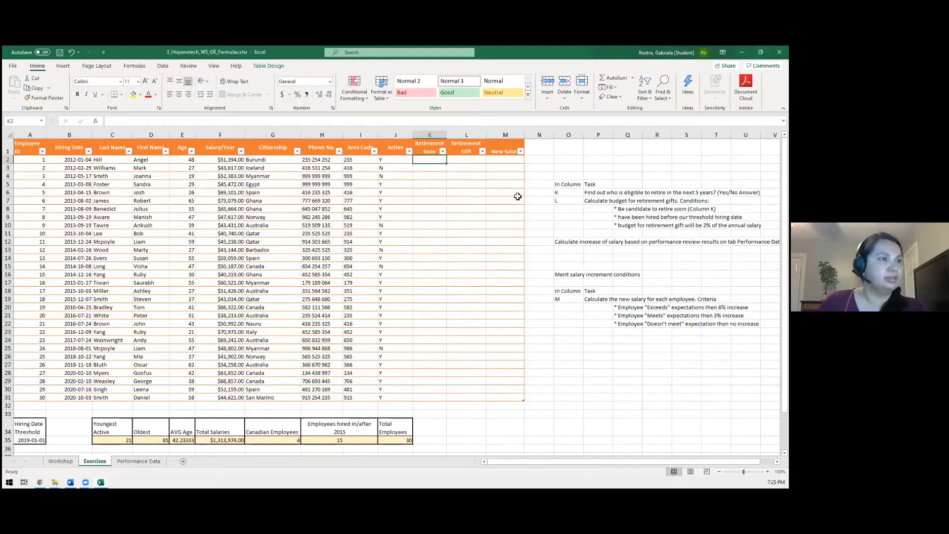
type("=if")
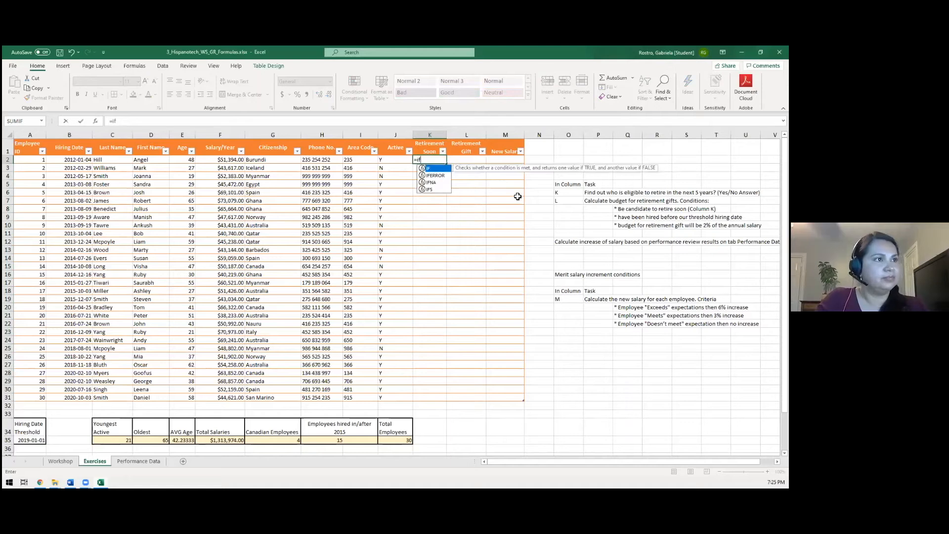
key("Tab")
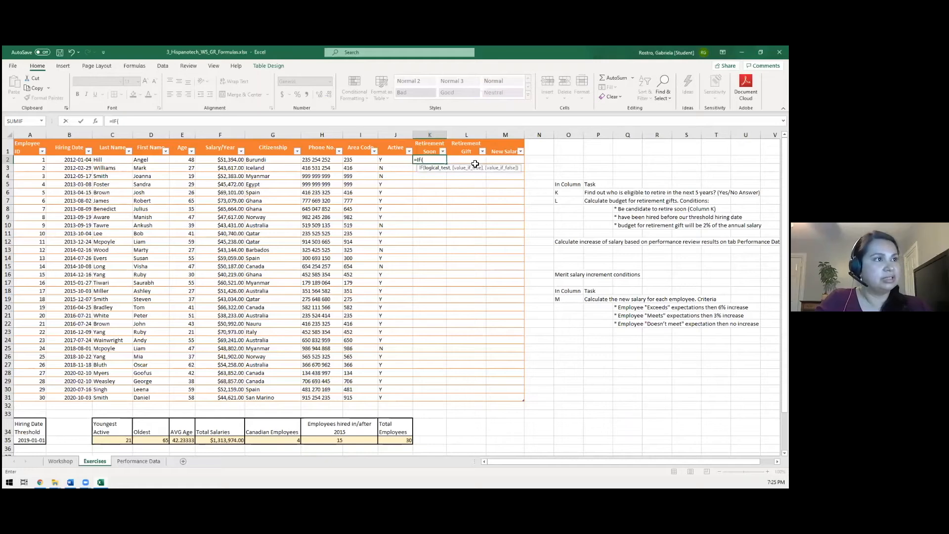
type("e")
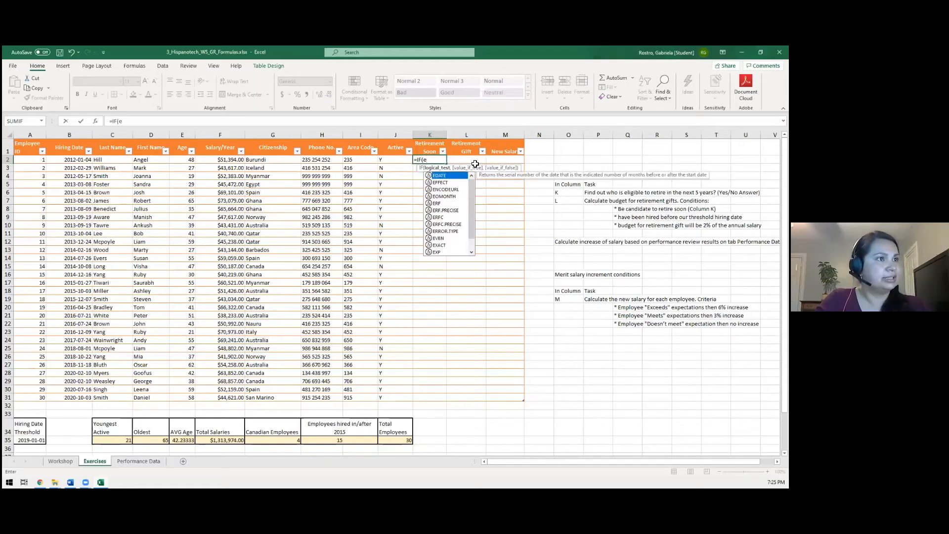
type("2")
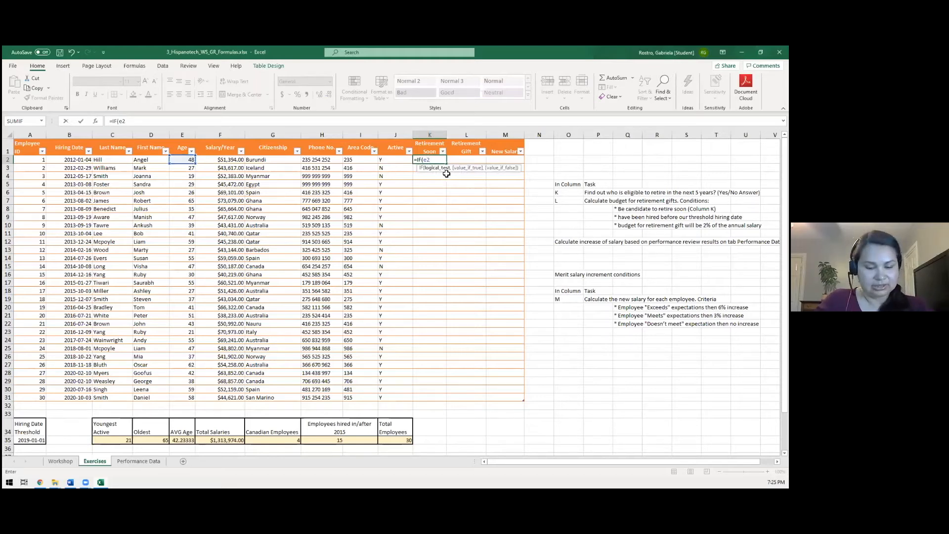
type(">55")
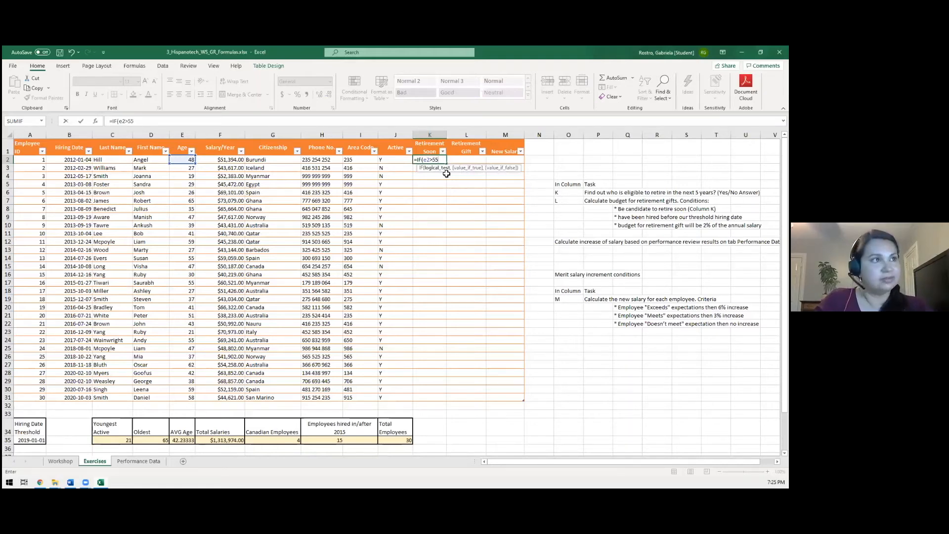
Finish the K2 IF formula with "Yes" if true and "No" if false, and reselect K2.
type(",")
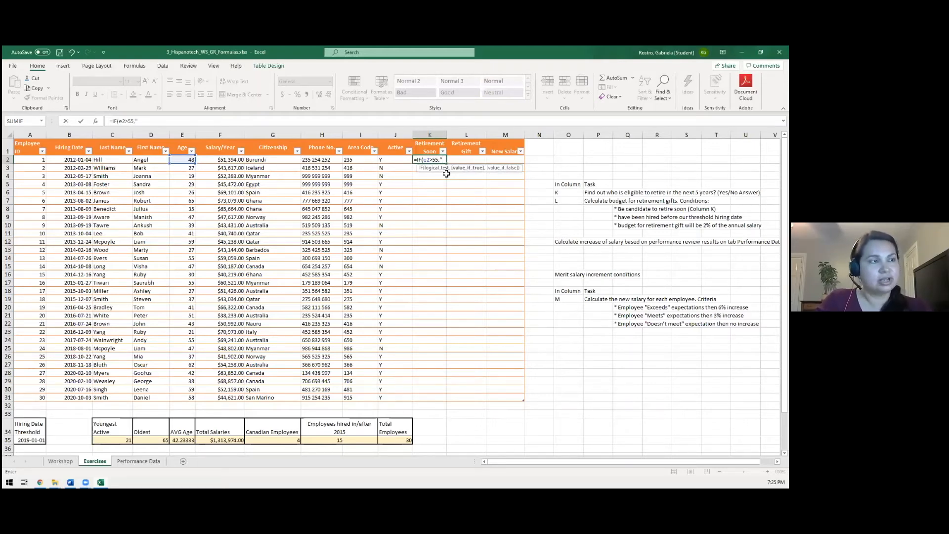
type("\"Yes")
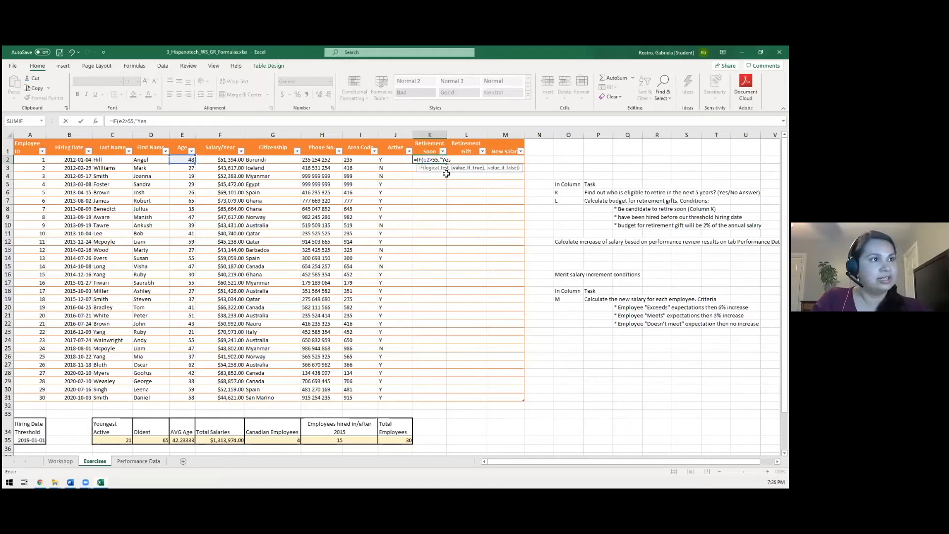
type("\",")
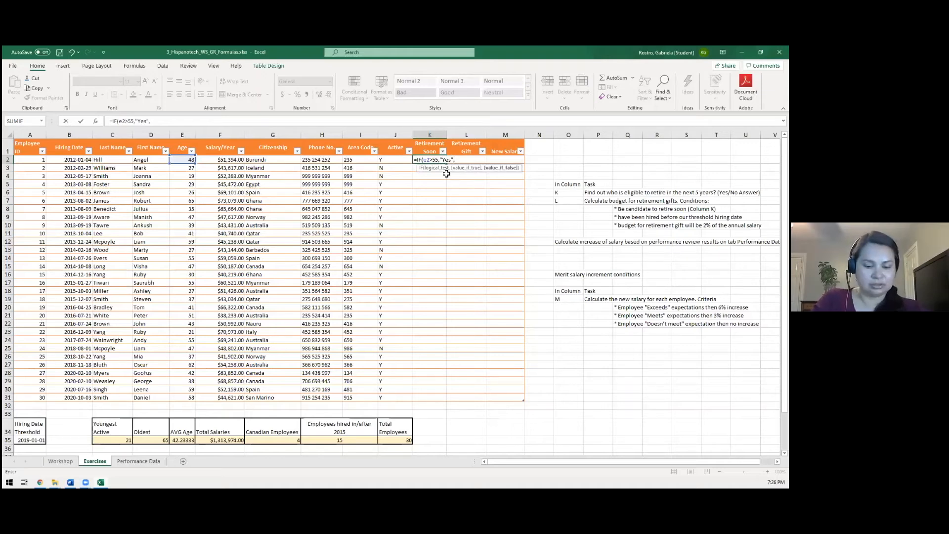
type("\"No")
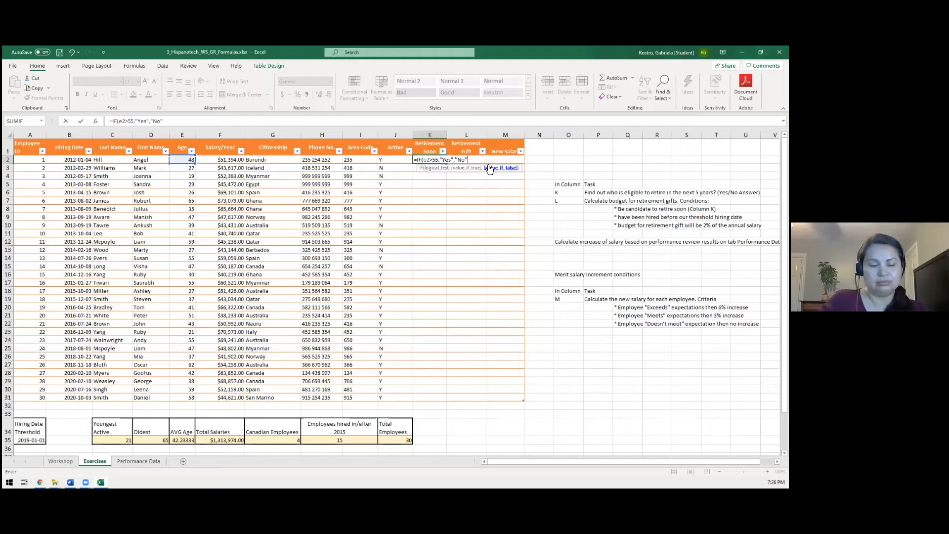
type(")")
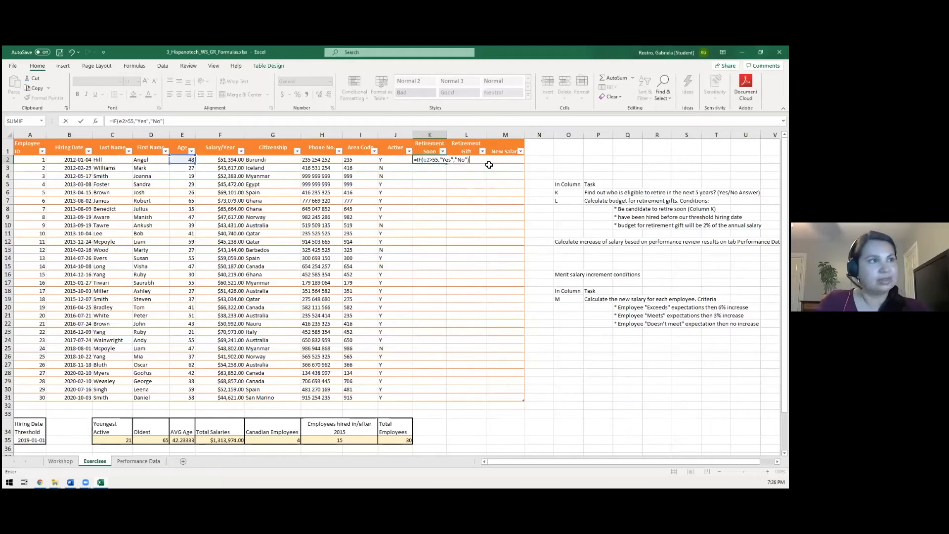
key("Return")
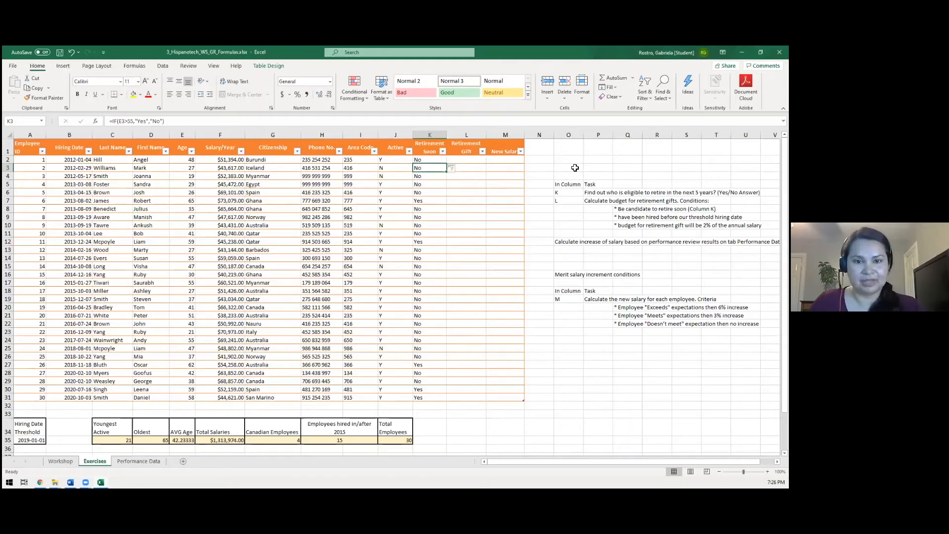
left_click(443, 220)
left_click(420, 169)
key("Up")
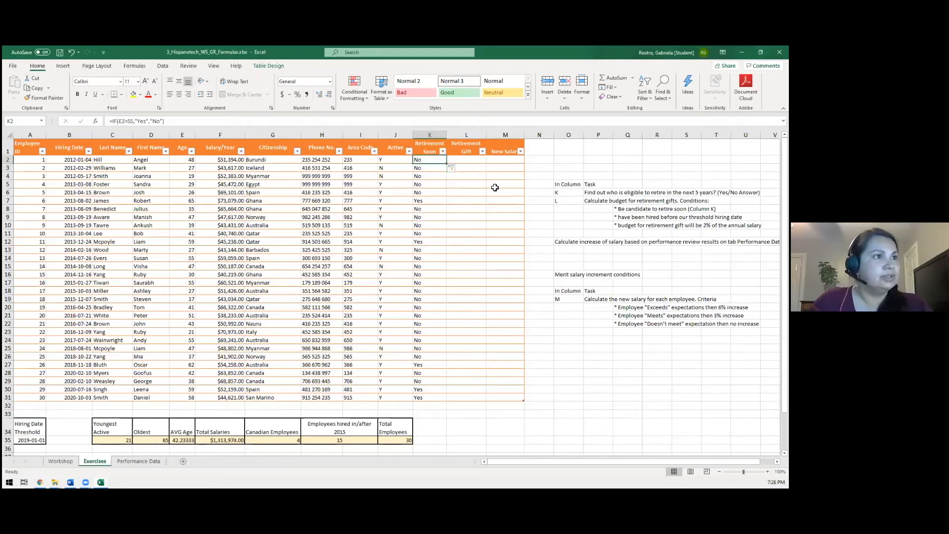
key("Right")
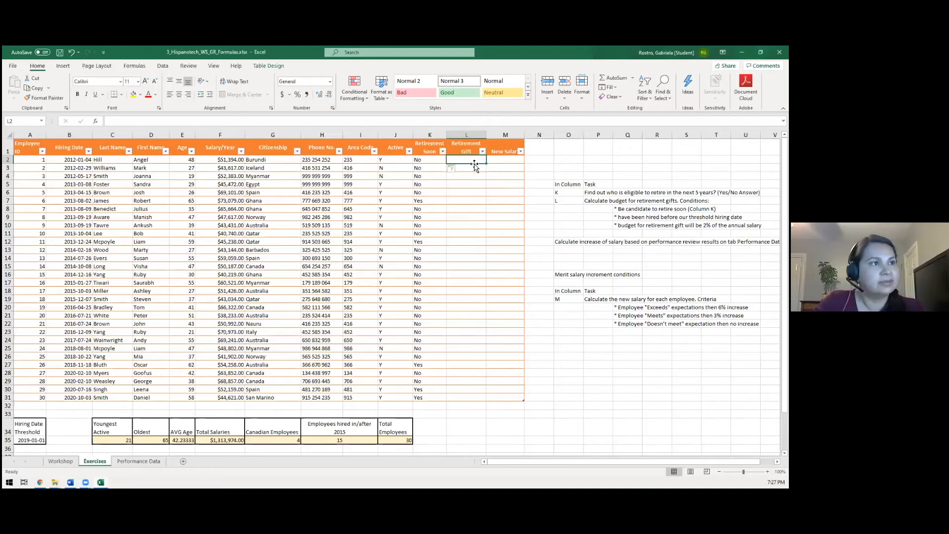
type("=and")
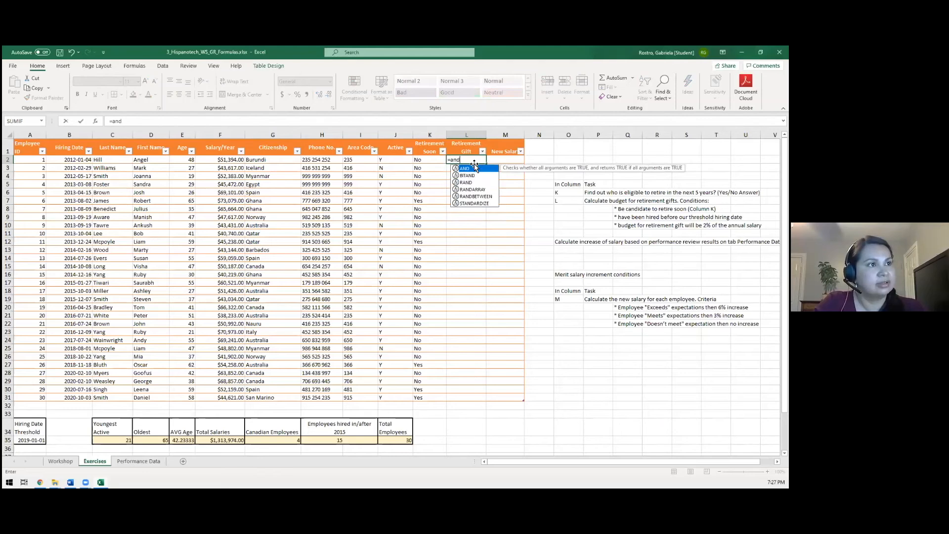
double_click(474, 167)
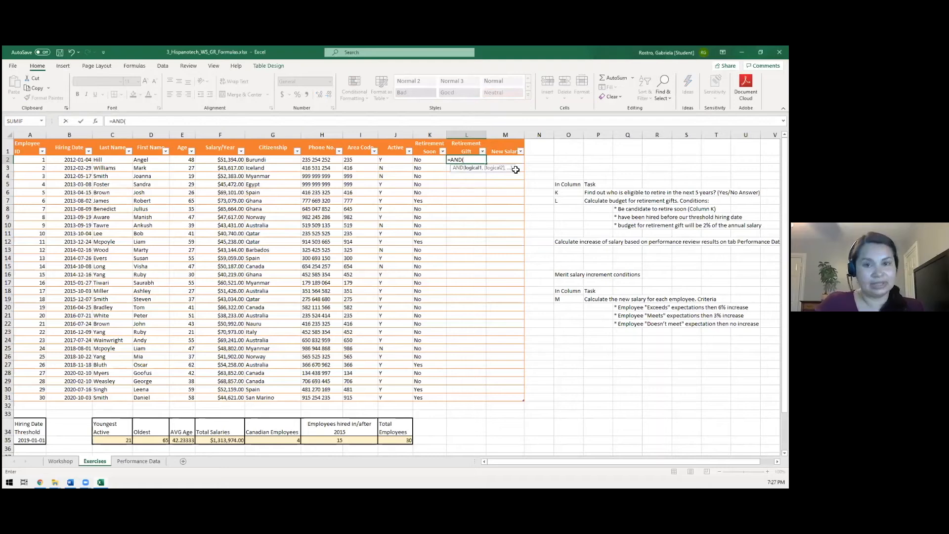
key("BackSpace")
key("BackSpace")
key("BackSpace")
key("BackSpace")
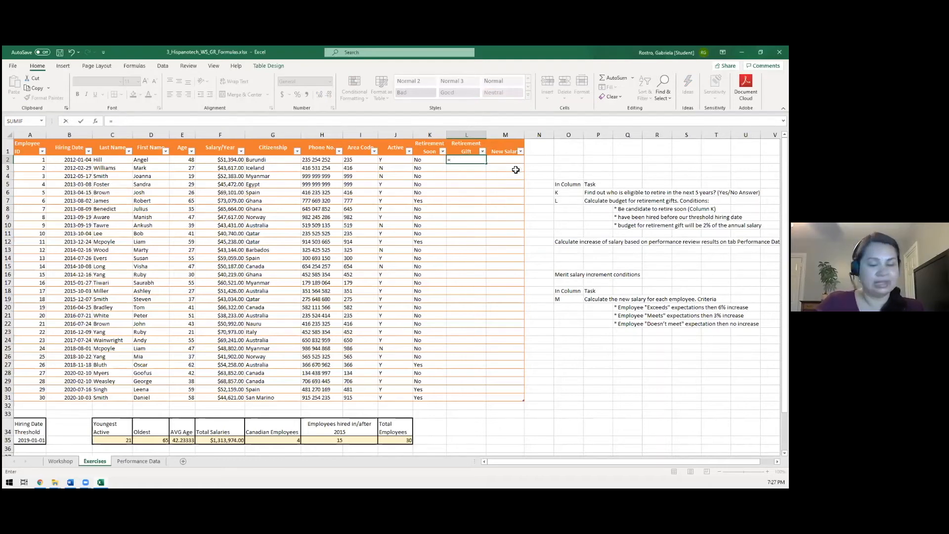
Start an IF formula in L2, the first Retirement Gift cell, with a nested AND whose first condition is K2="Yes".
type("if")
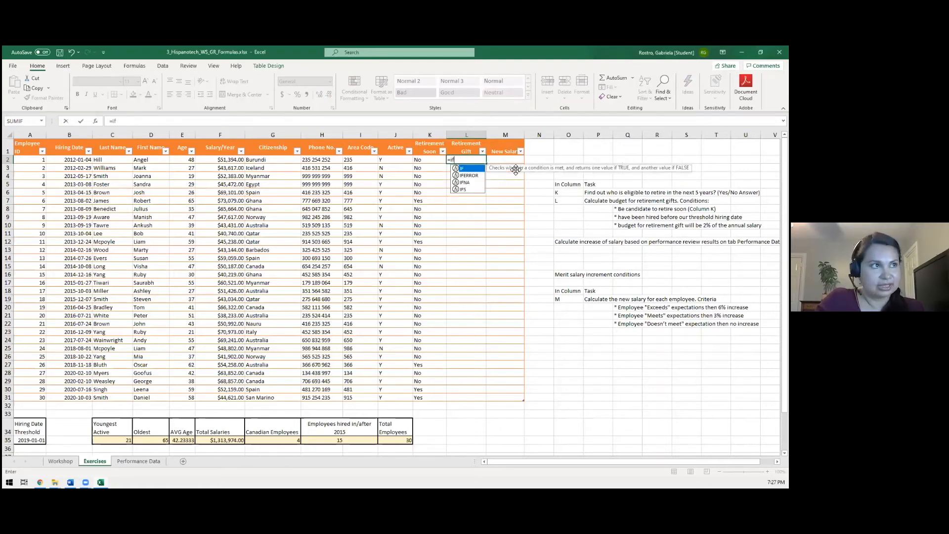
type("(")
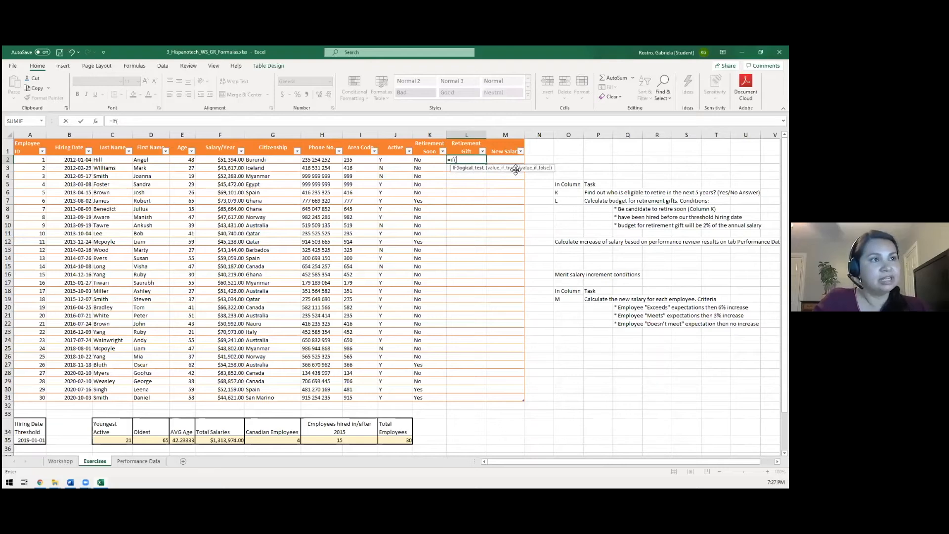
type("AND")
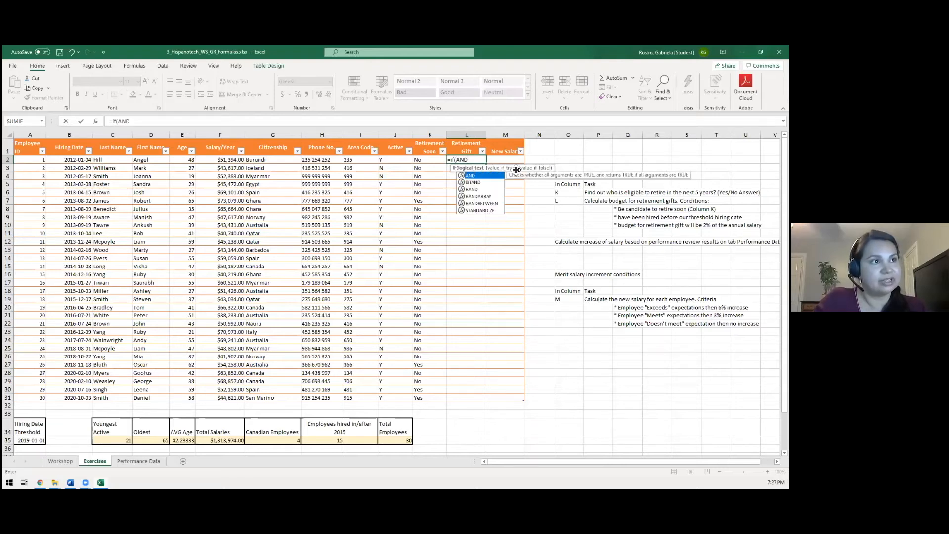
type("(")
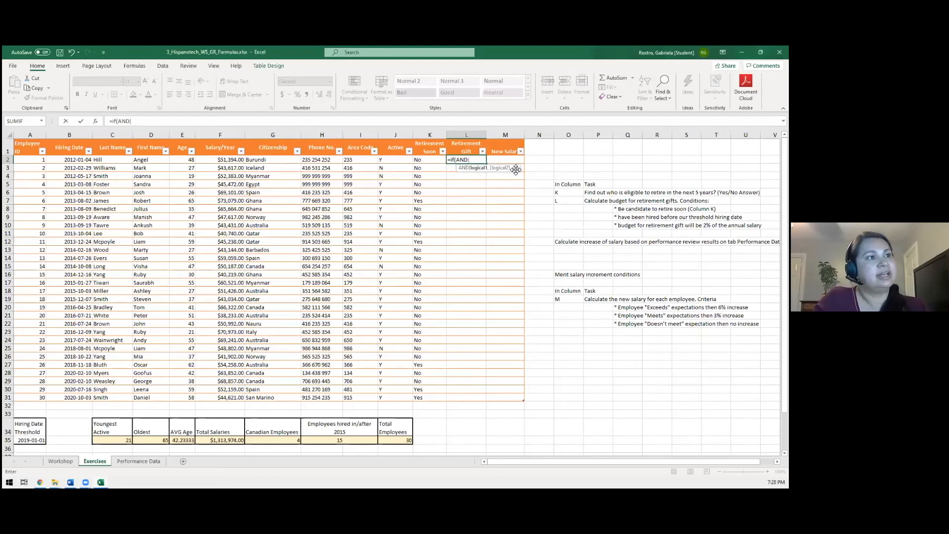
type("k")
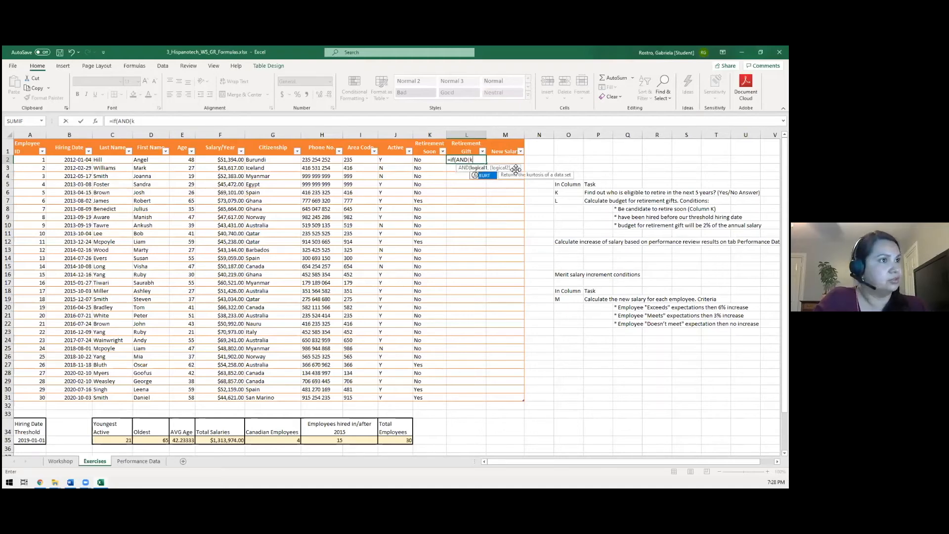
type("2")
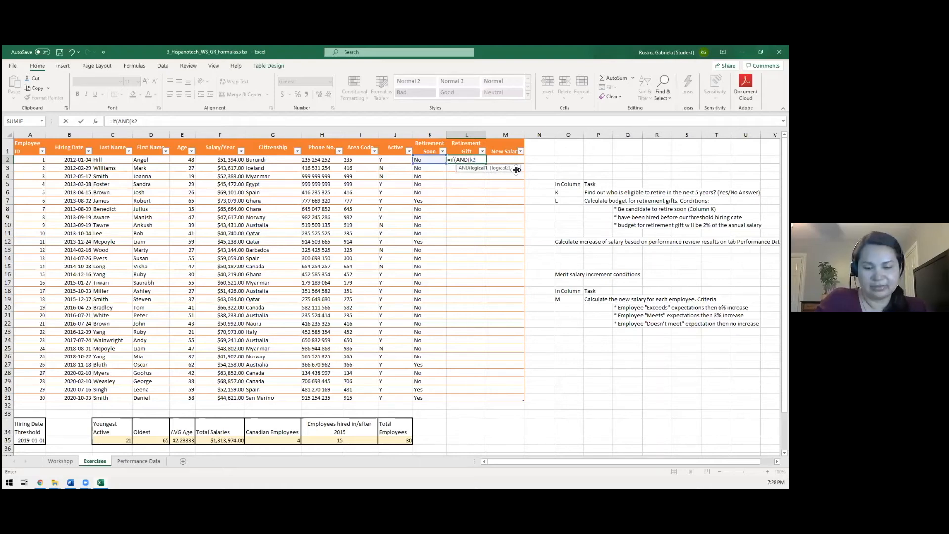
type("+")
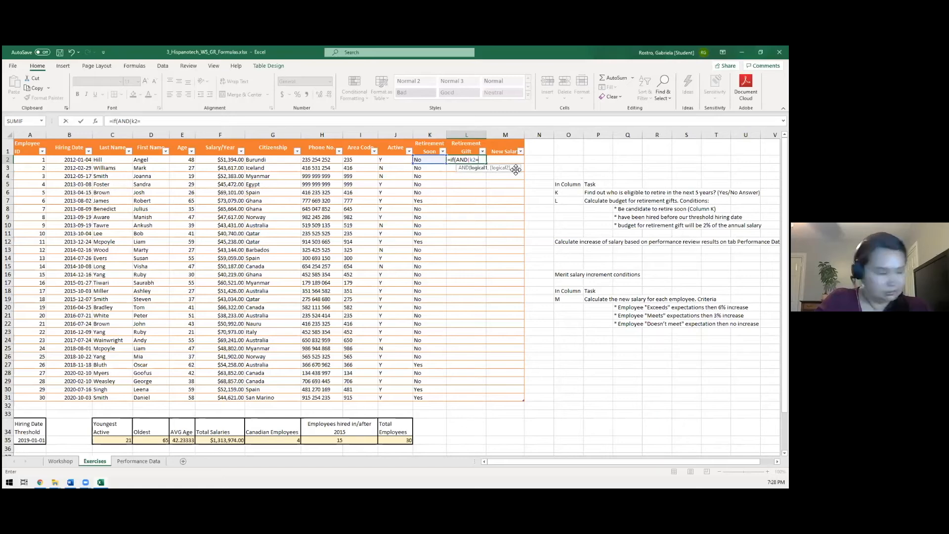
type("\"Yes")
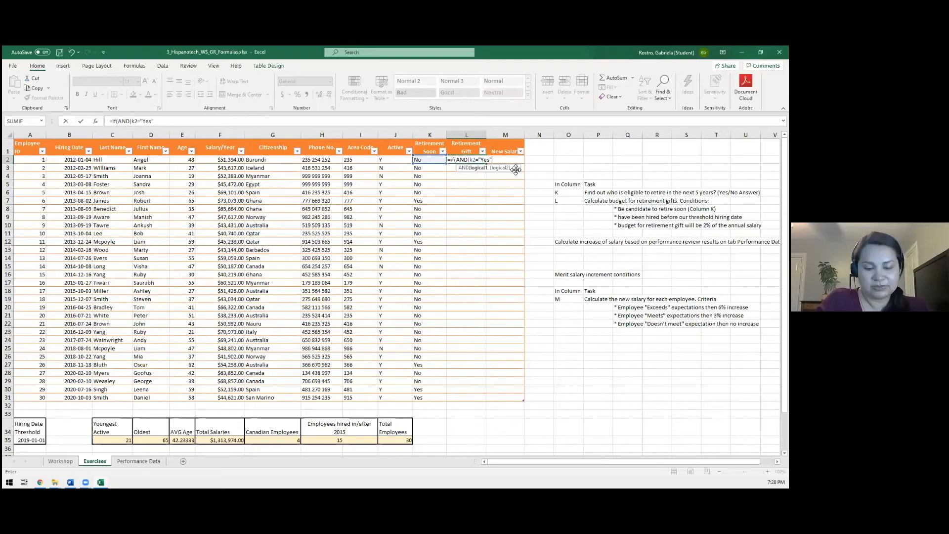
Add B2<A35 as the second AND condition in the L2 formula, comparing hiring date with the threshold, and close the AND.
type("\",")
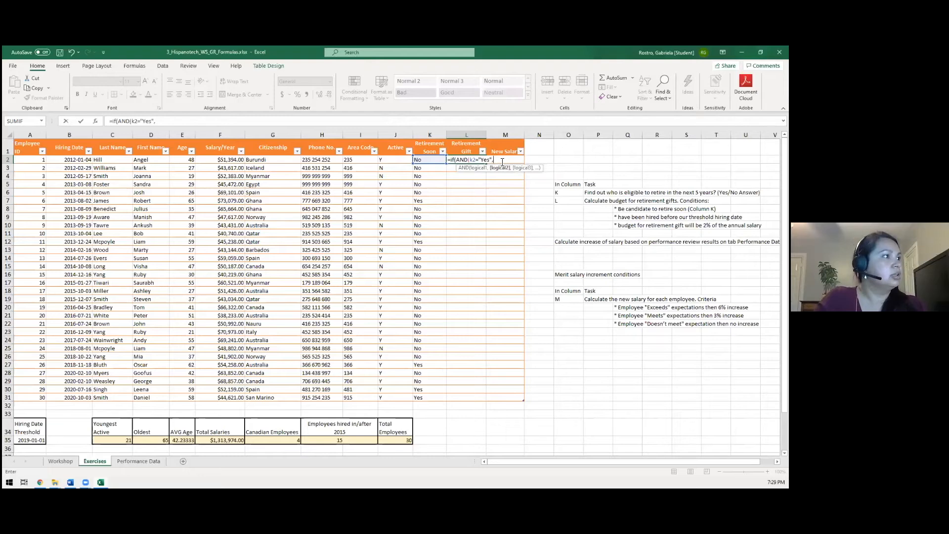
type("b")
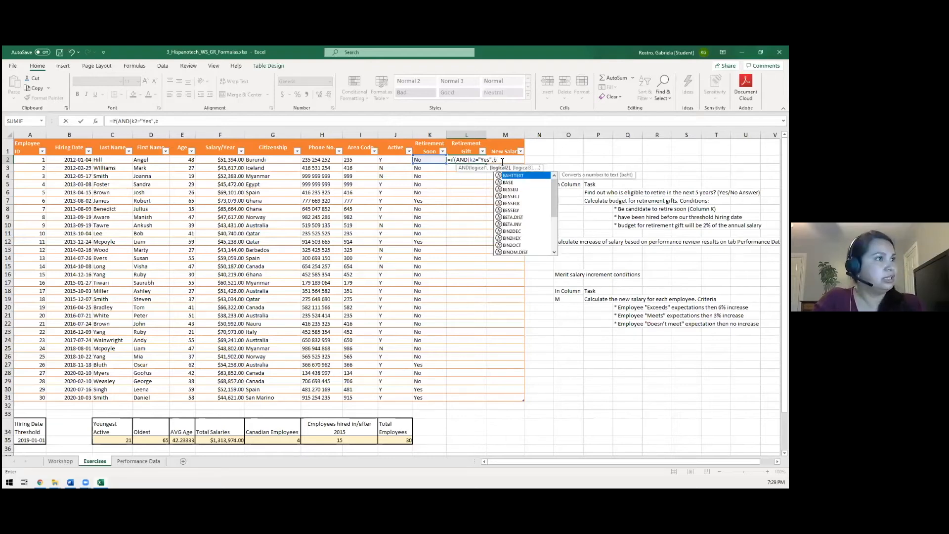
type("2<")
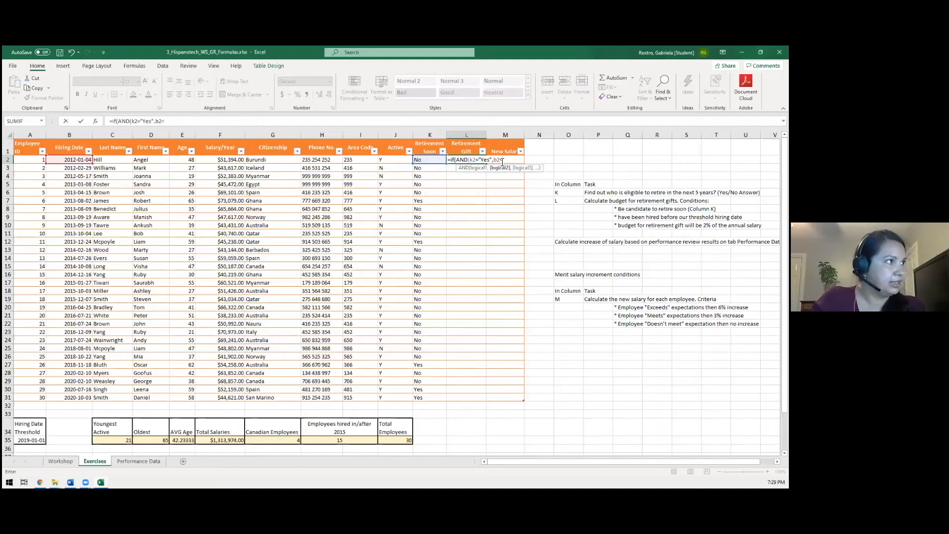
type("s")
key("BackSpace")
type("a")
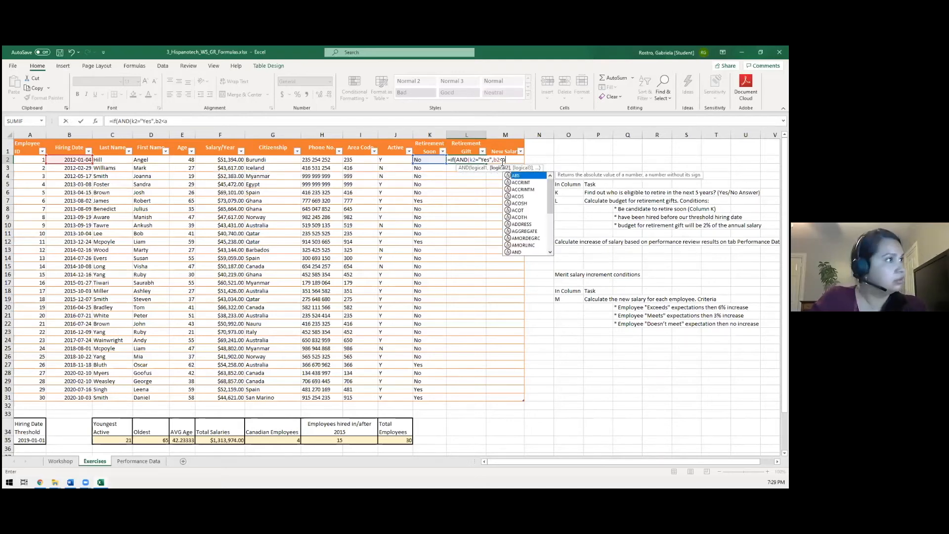
type("35")
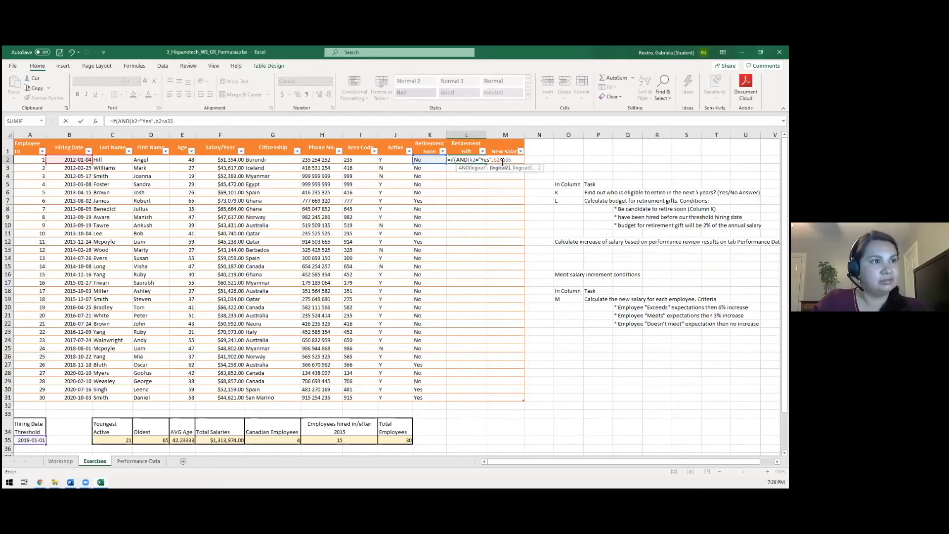
type(")")
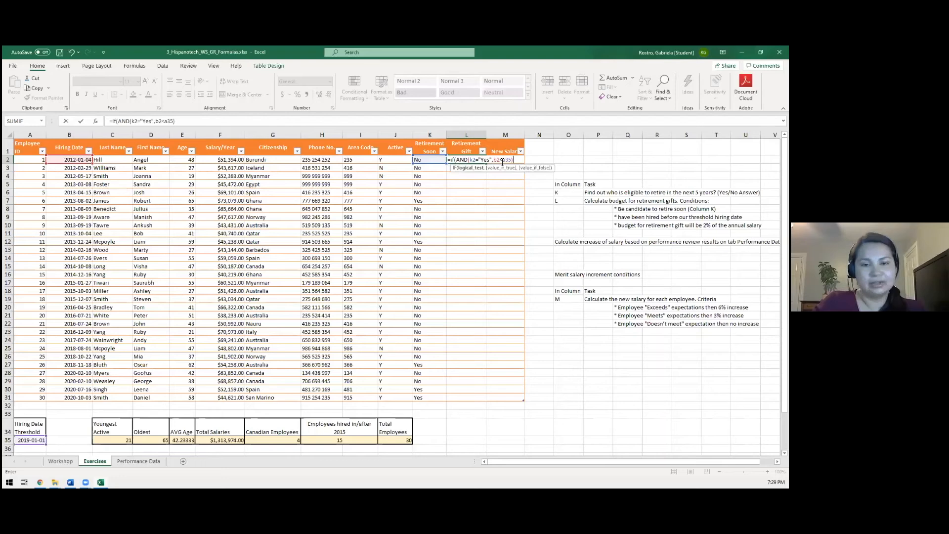
Finish the L2 IF formula with "Y" if true and 0 if false, and reselect L2.
type(",")
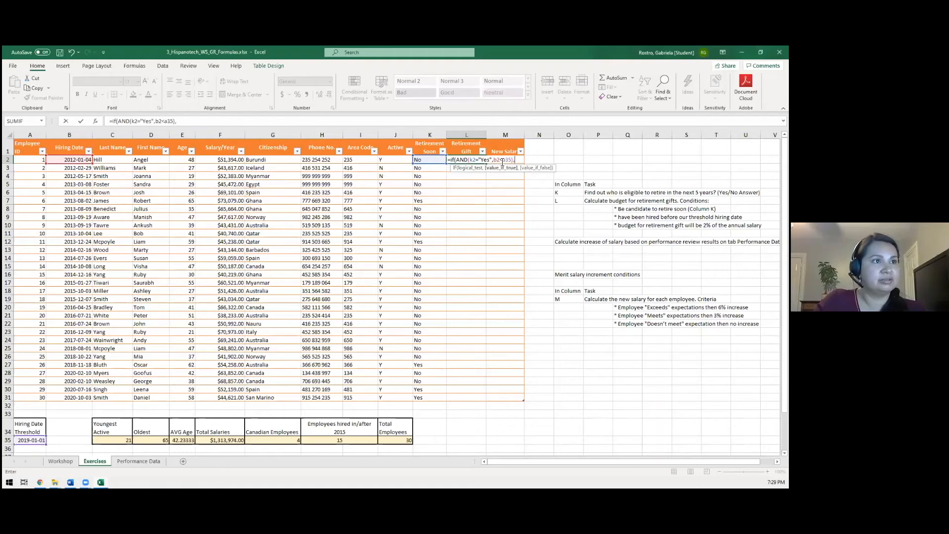
type("\"Y\",")
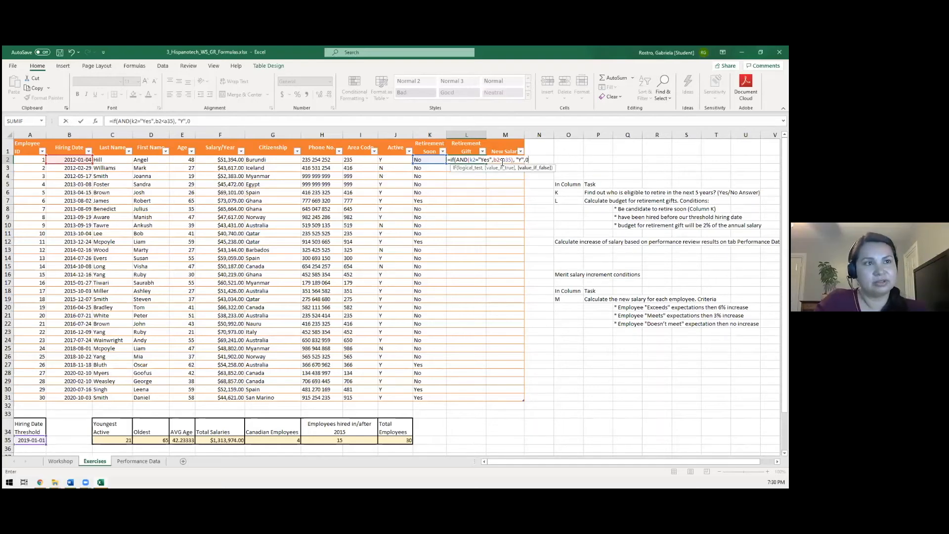
type("0)")
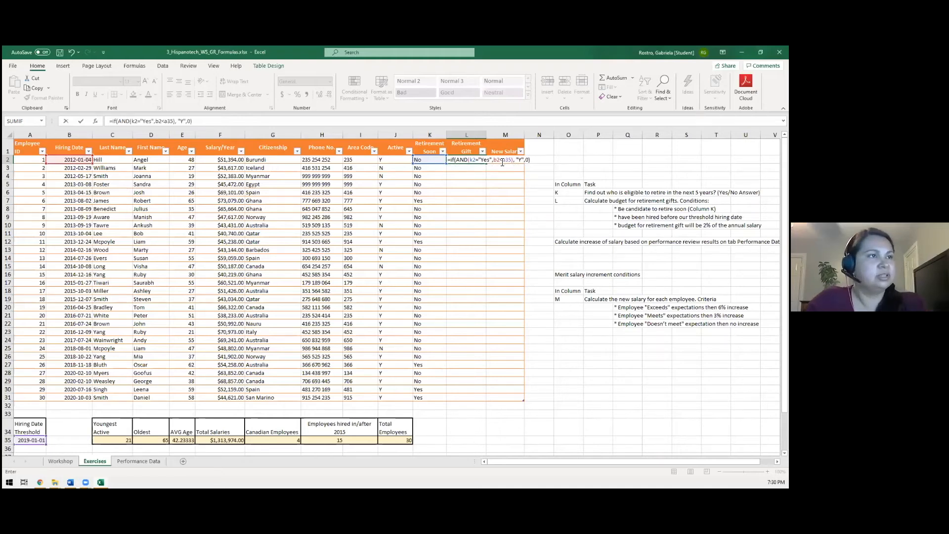
key("Return")
key("Up")
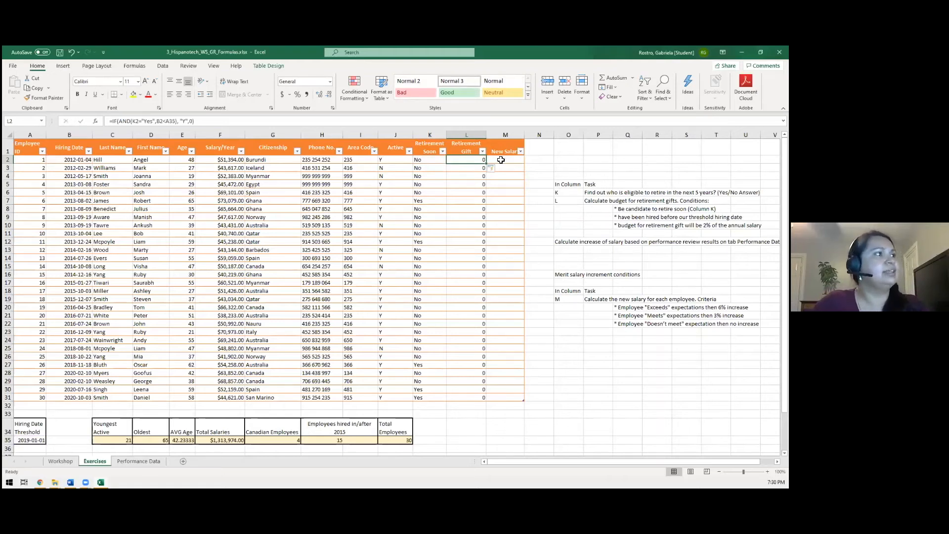
Examine the Retirement Gift formulas in L2 and L3, checking which threshold cell each one references.
key("Left")
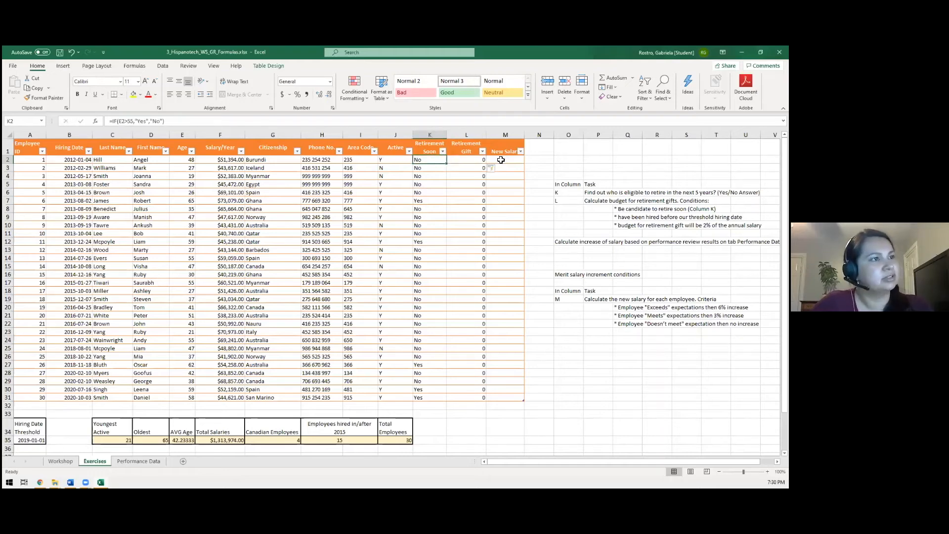
key("Right")
key("Down")
key("Down")
key("Up")
key("Up")
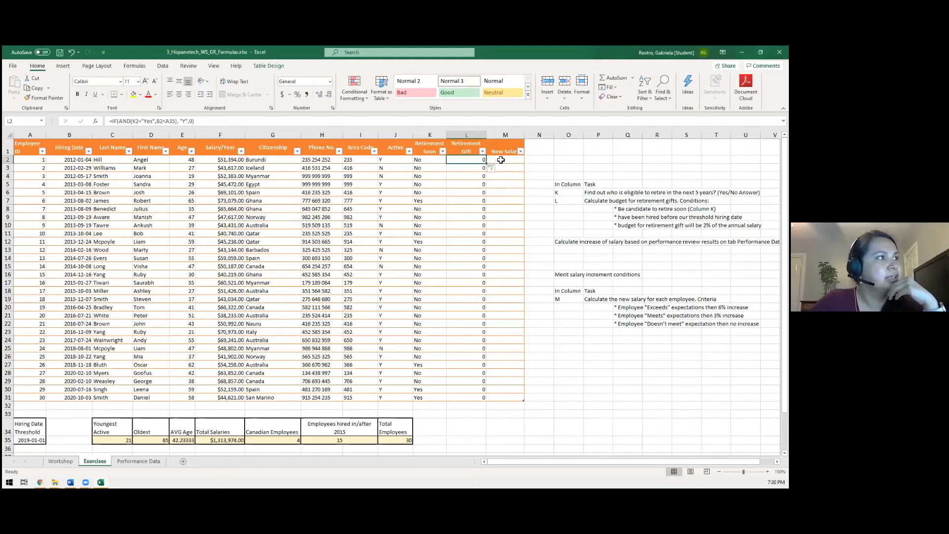
left_click(172, 121)
key("Return")
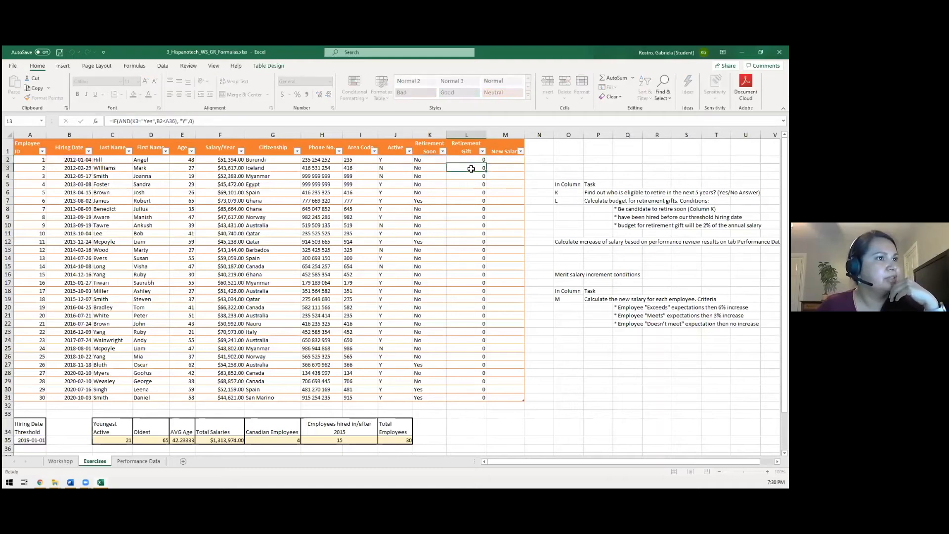
left_click(171, 121)
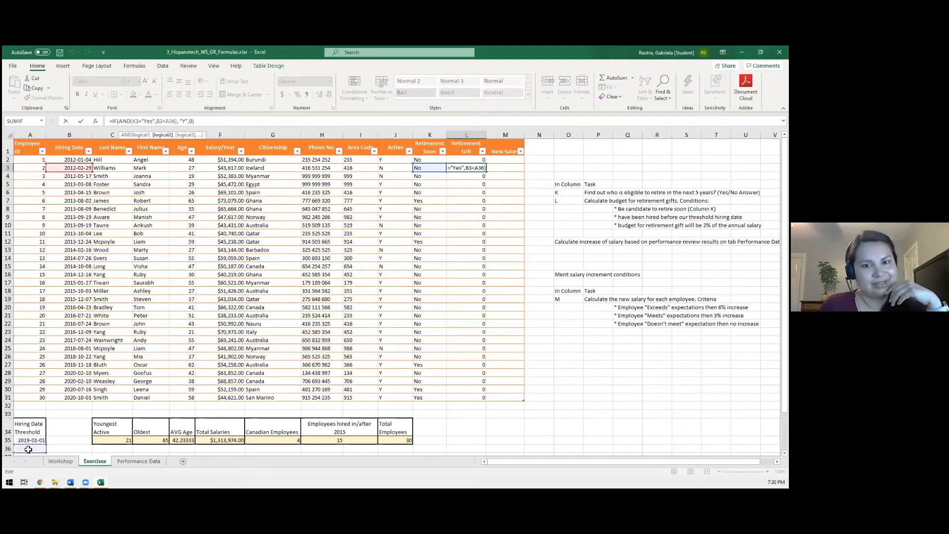
Make the hiring date threshold reference in the L2 formula absolute as $A$35 and apply it to the column.
left_click(470, 161)
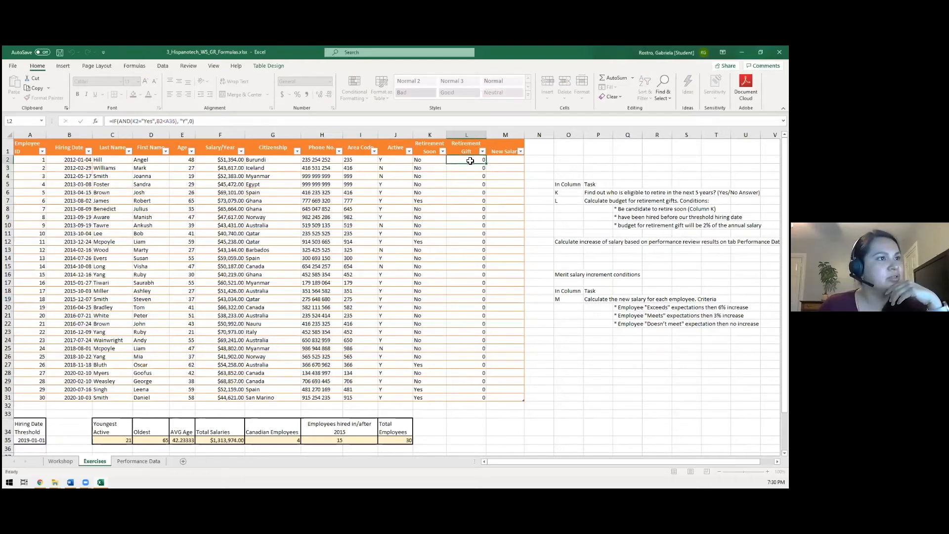
left_click(171, 121)
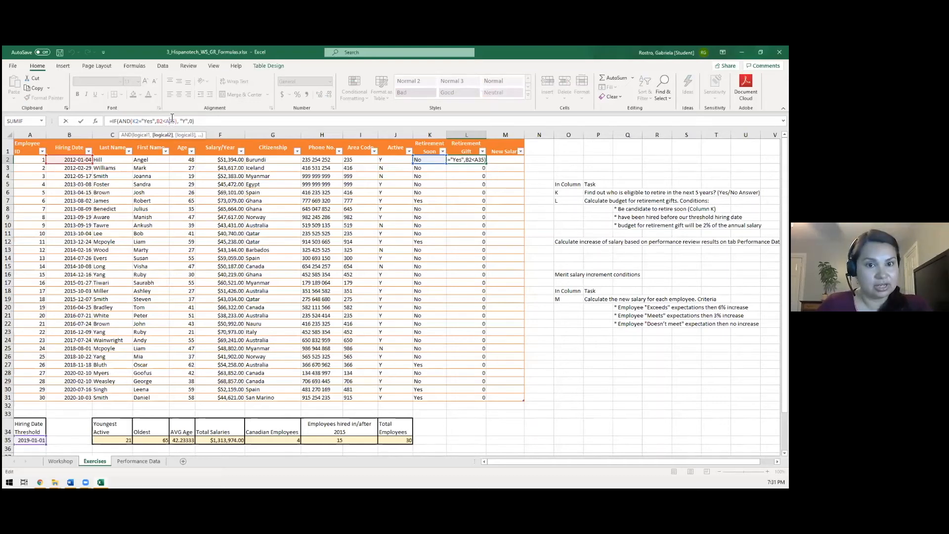
key("F4")
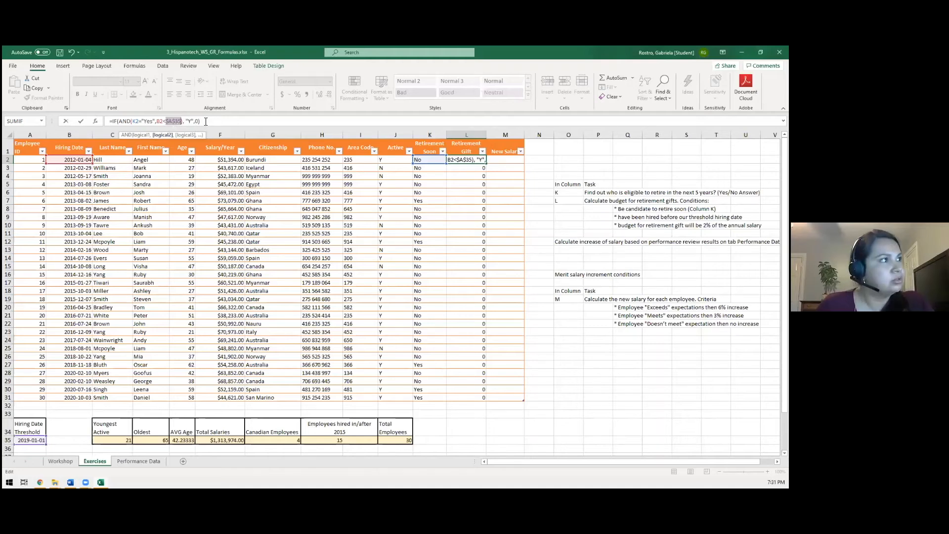
left_click(213, 121)
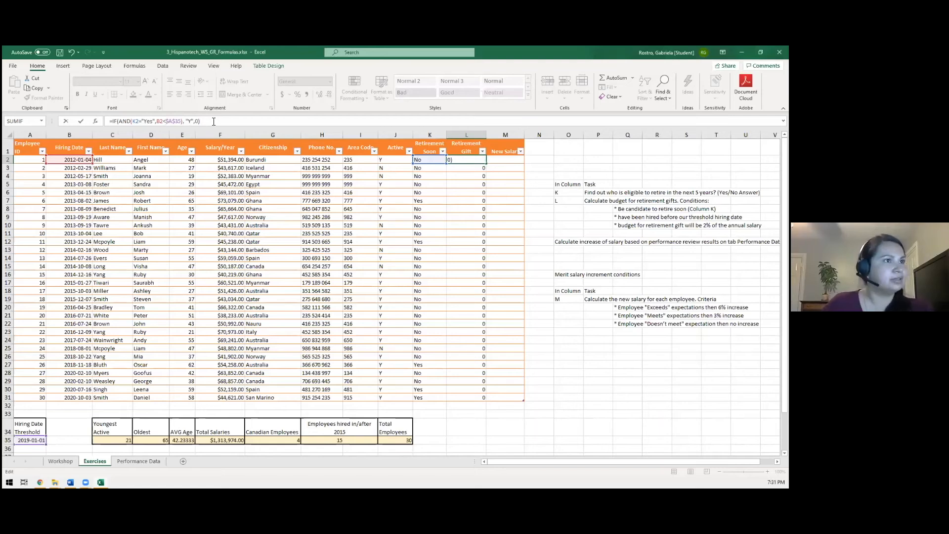
key("Return")
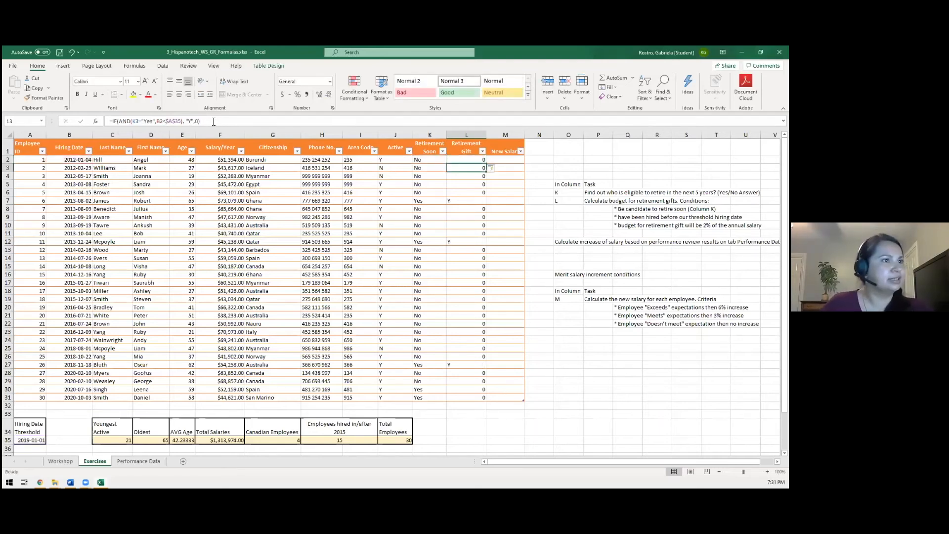
Check the Retirement Gift formulas in several rows, including L7, L12 and L27, against the threshold date in A35.
left_click(480, 268)
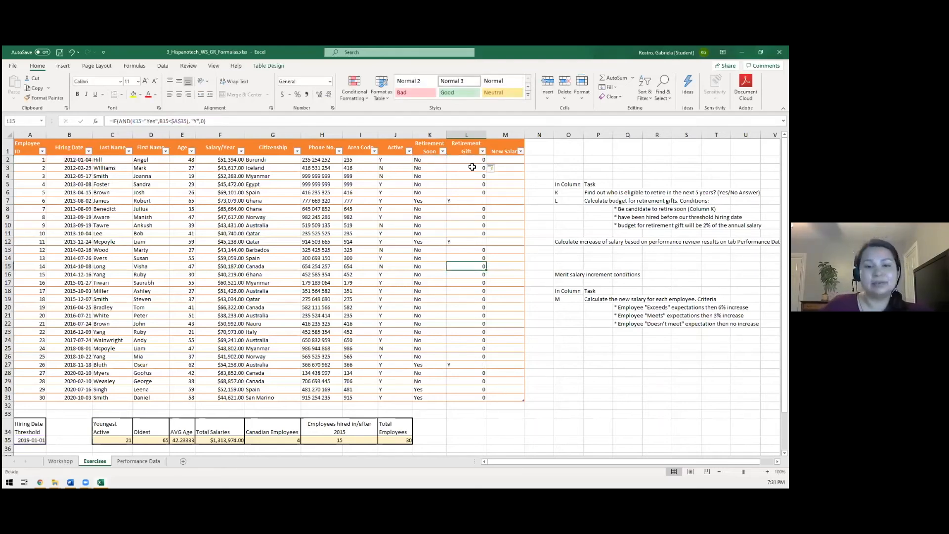
left_click(475, 180)
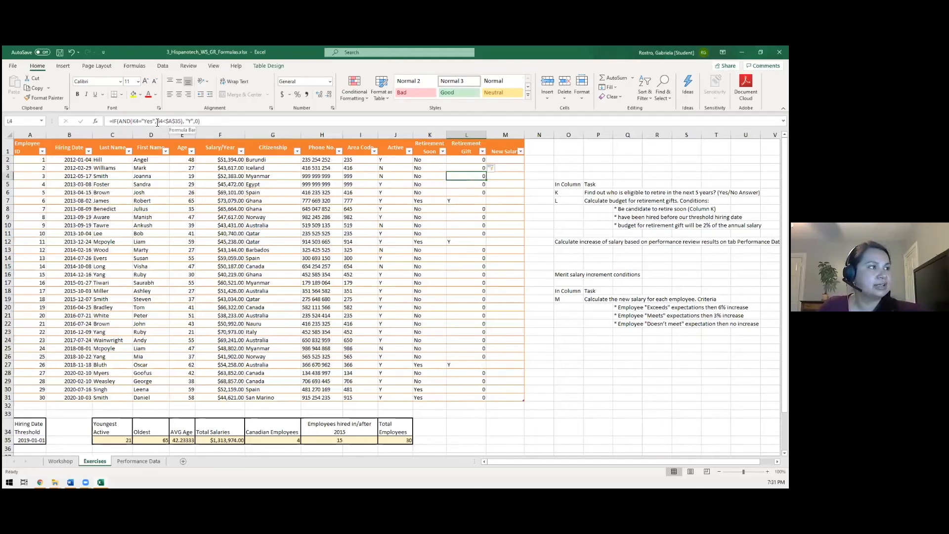
left_click(450, 299)
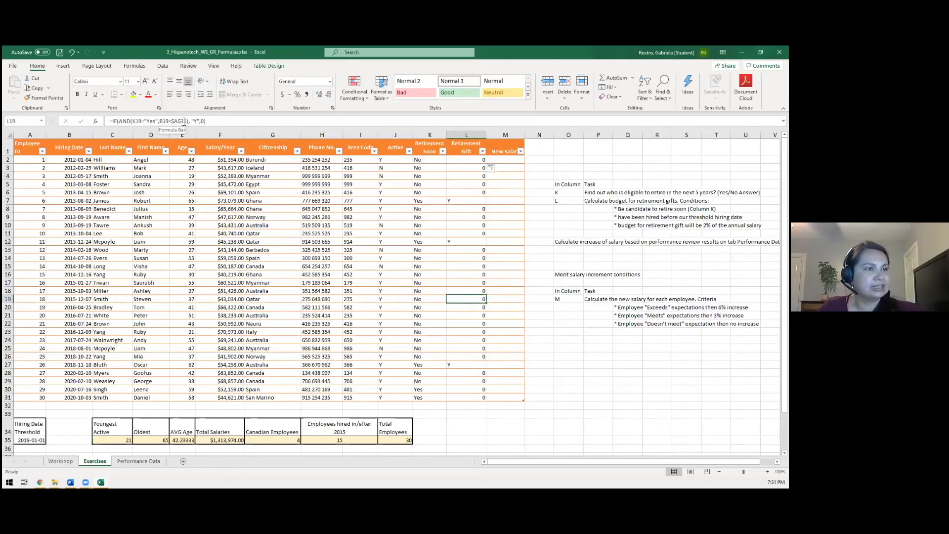
left_click(28, 439)
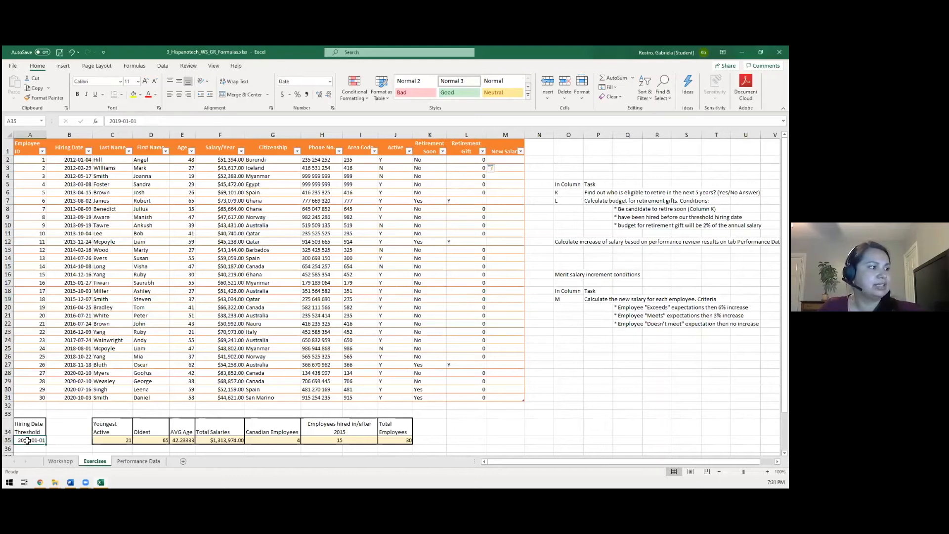
left_click(470, 200)
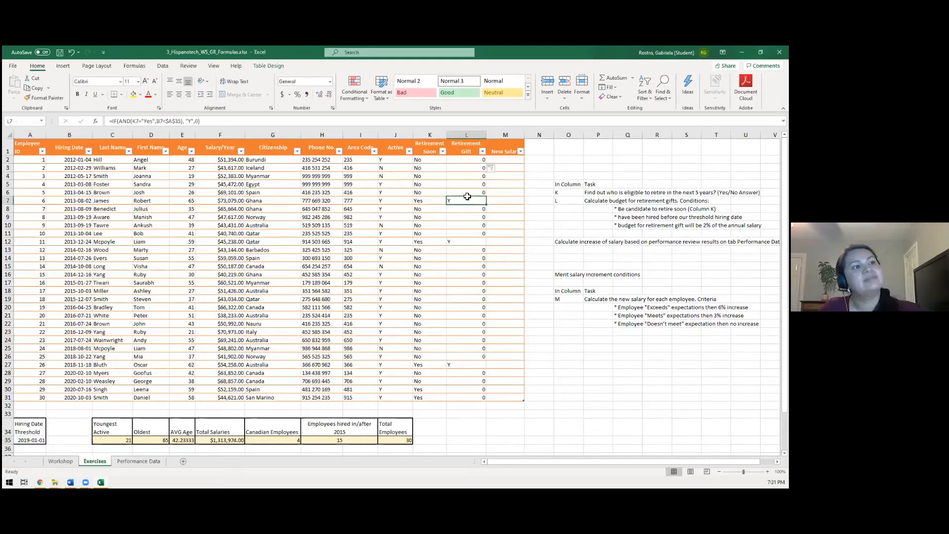
left_click(466, 244)
left_click(459, 364)
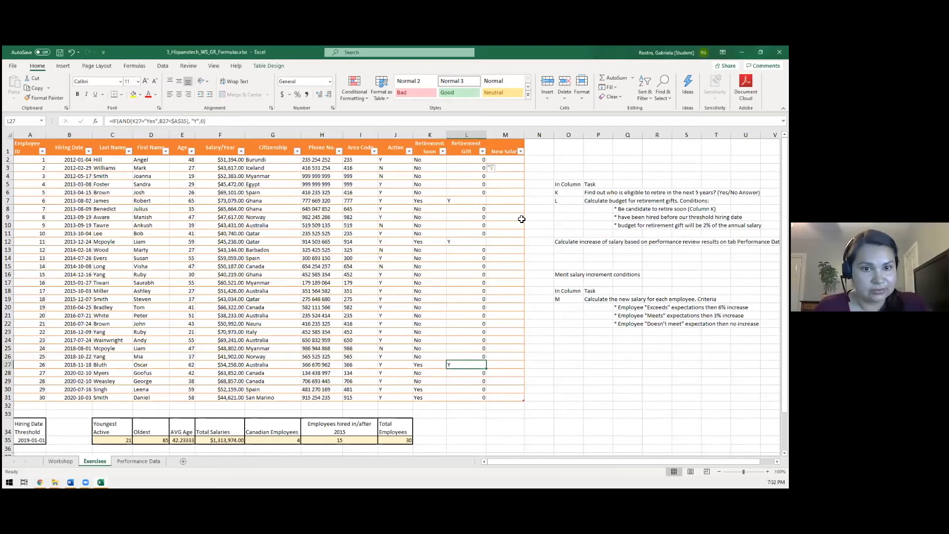
left_click(450, 202)
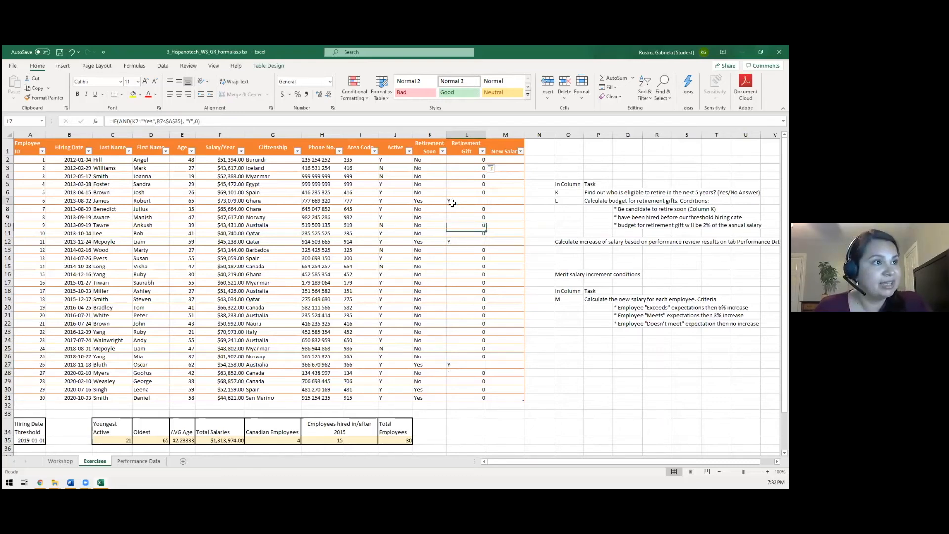
left_click(450, 242)
left_click(454, 363)
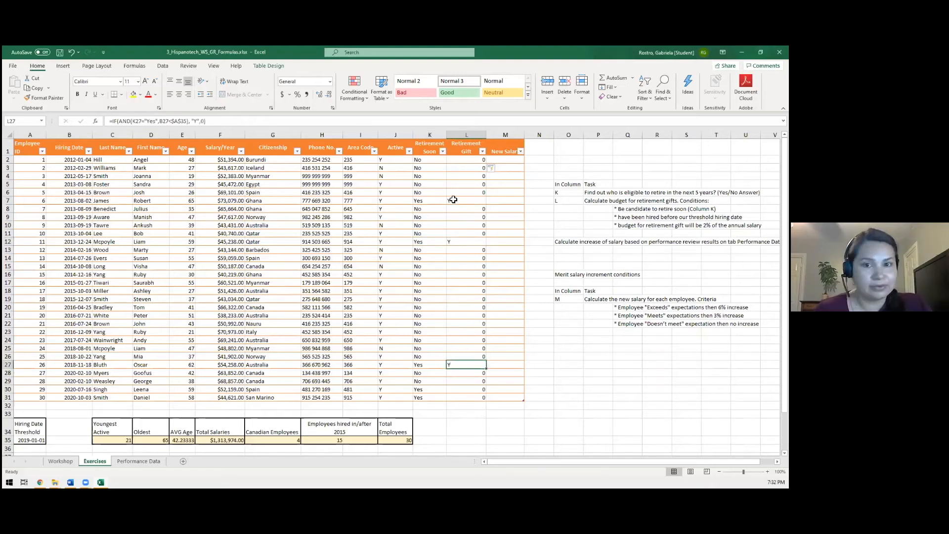
Remove the "Y" true result from the Retirement Gift IF formula in L2.
left_click(463, 160)
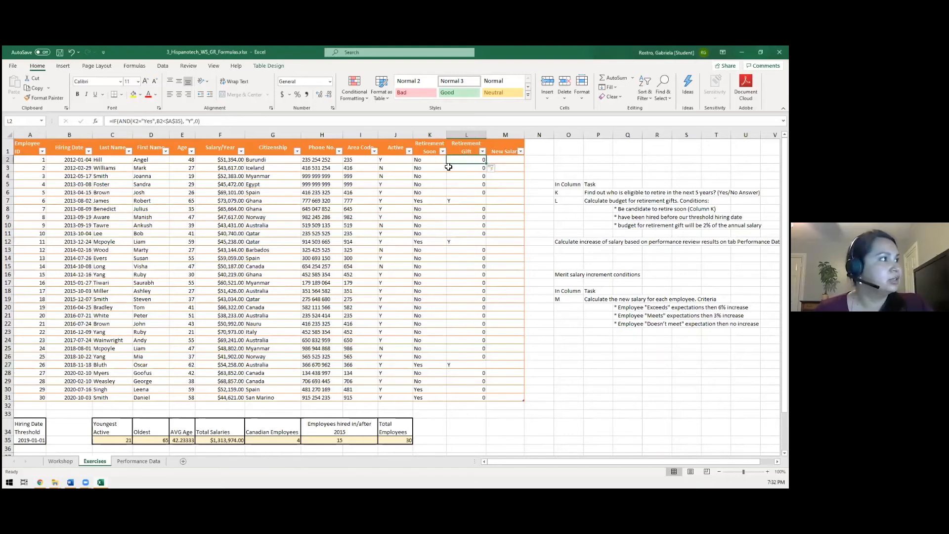
left_click(216, 120)
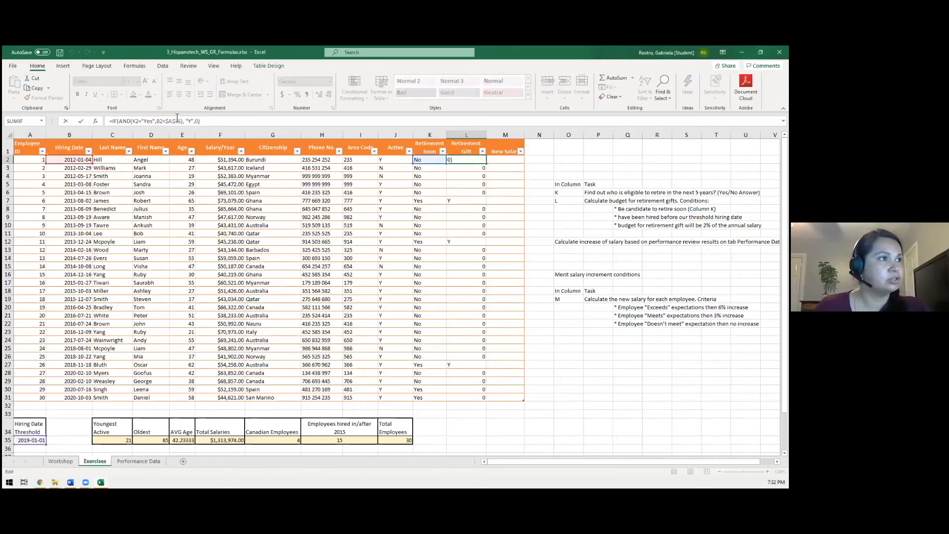
left_click(187, 121)
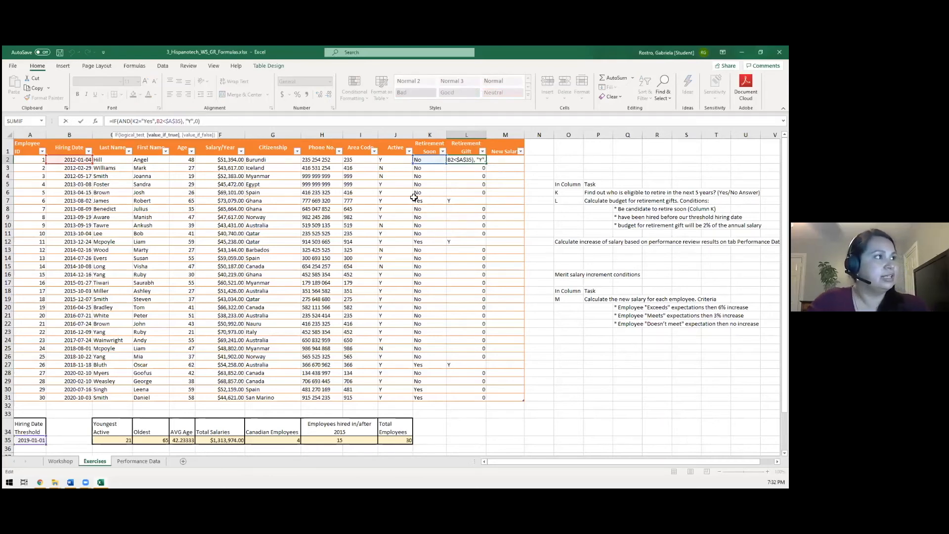
key("Right")
key("Right")
key("Right")
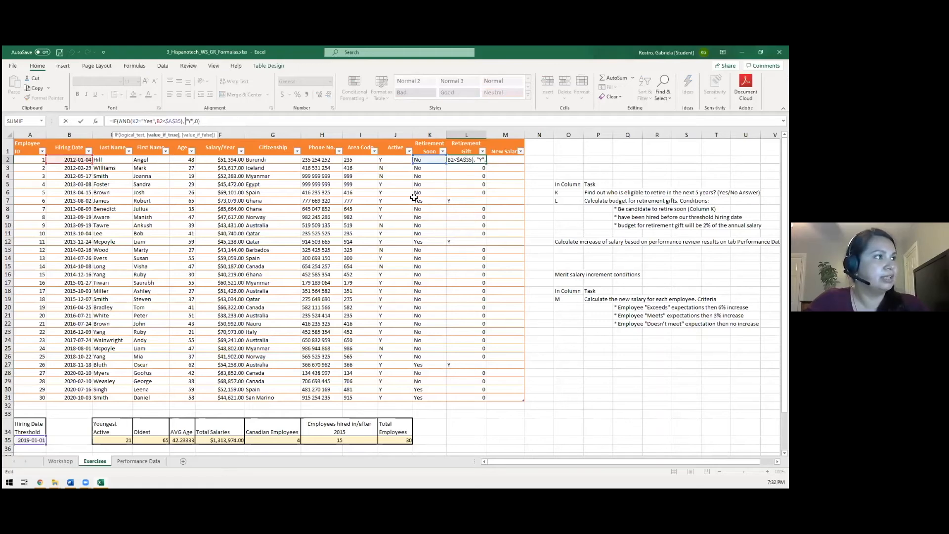
key("shift+Right")
key("shift+Right")
key("shift+Right")
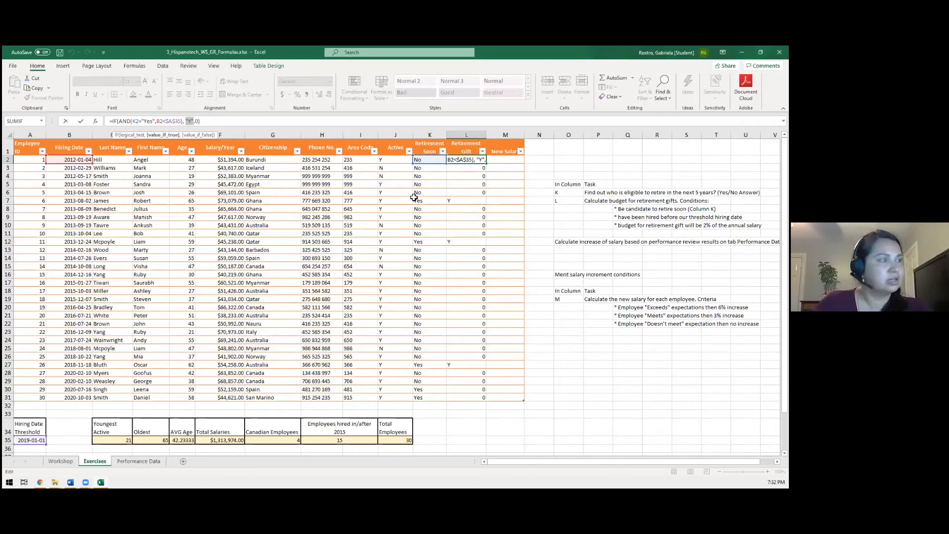
key("BackSpace")
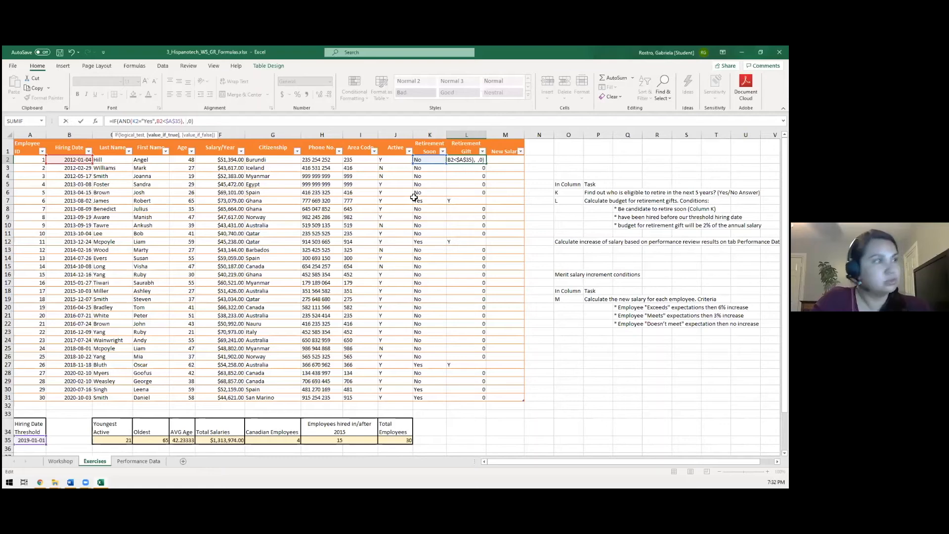
Enter F2*0.02 as the true result in the L2 IF formula and apply it to the Retirement Gift column.
type("f")
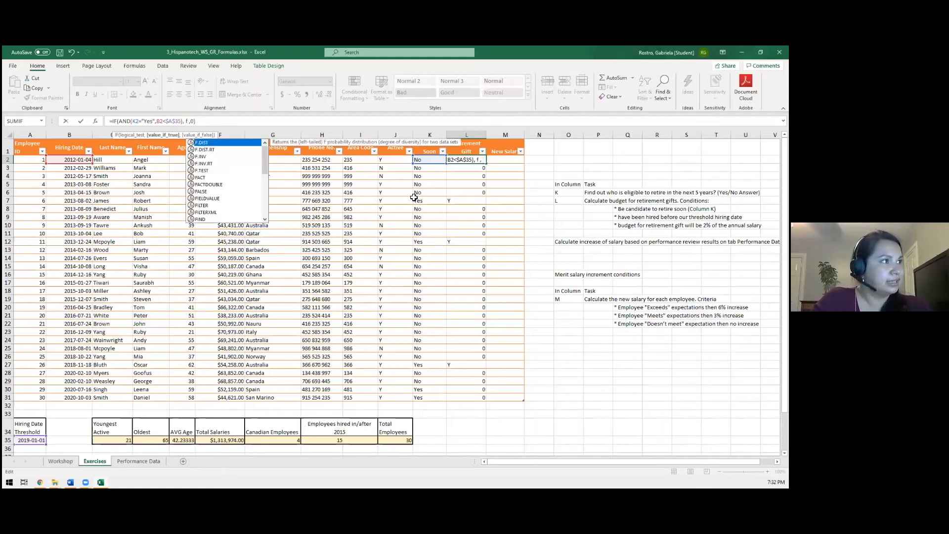
type("2")
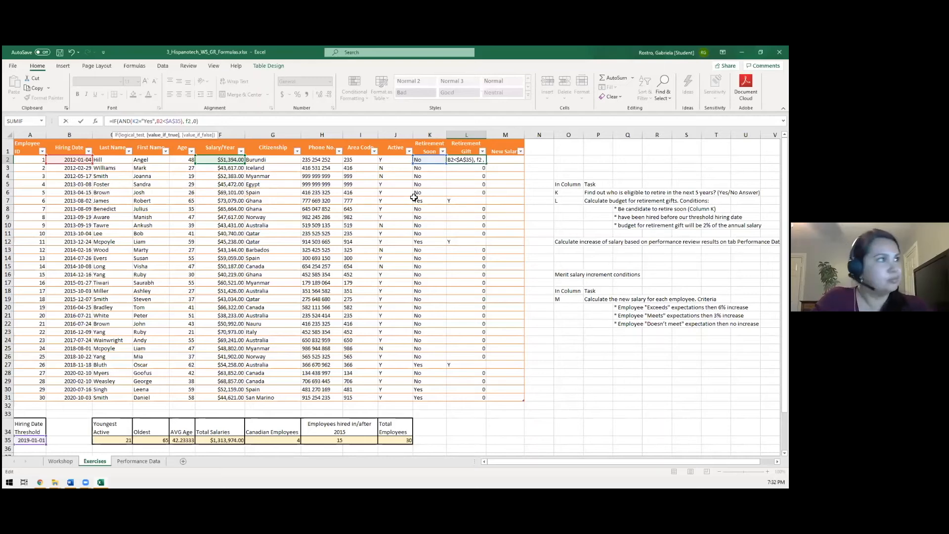
type("*")
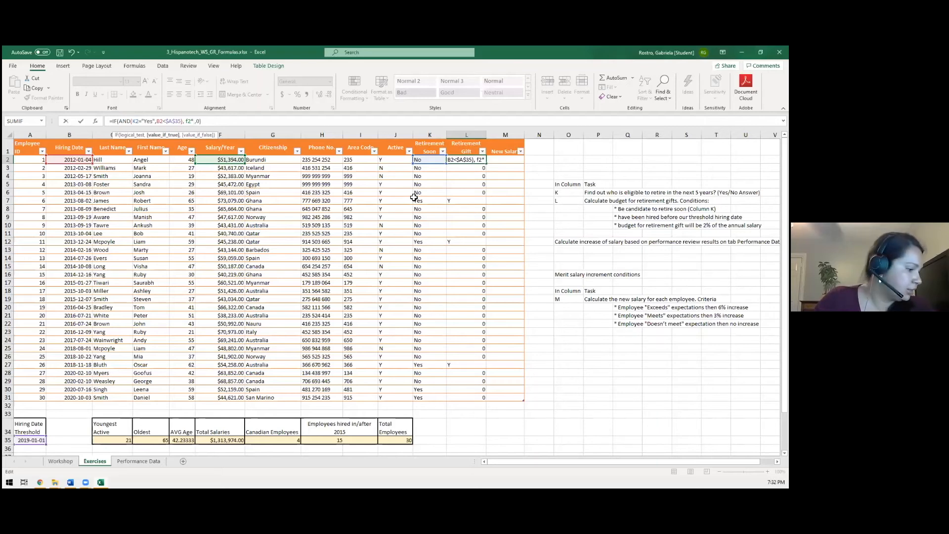
type("0.0")
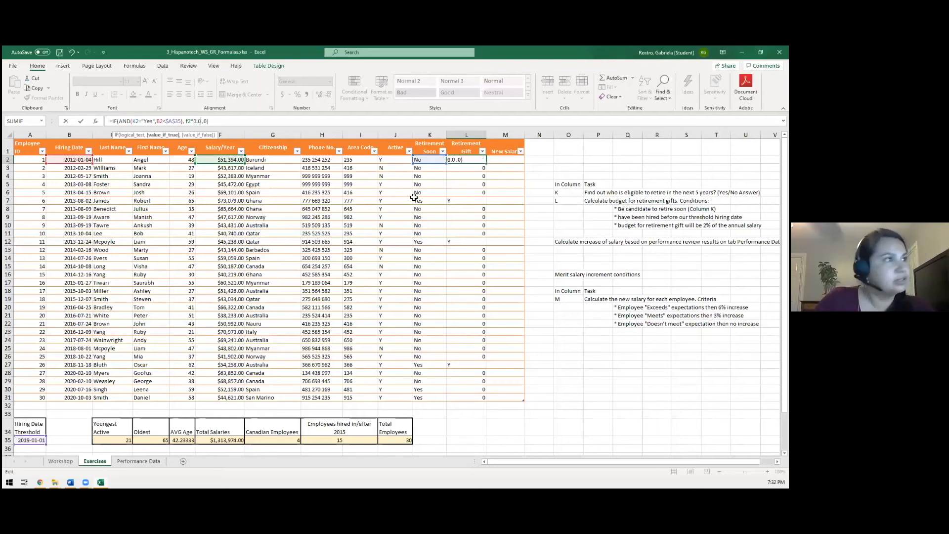
type("2")
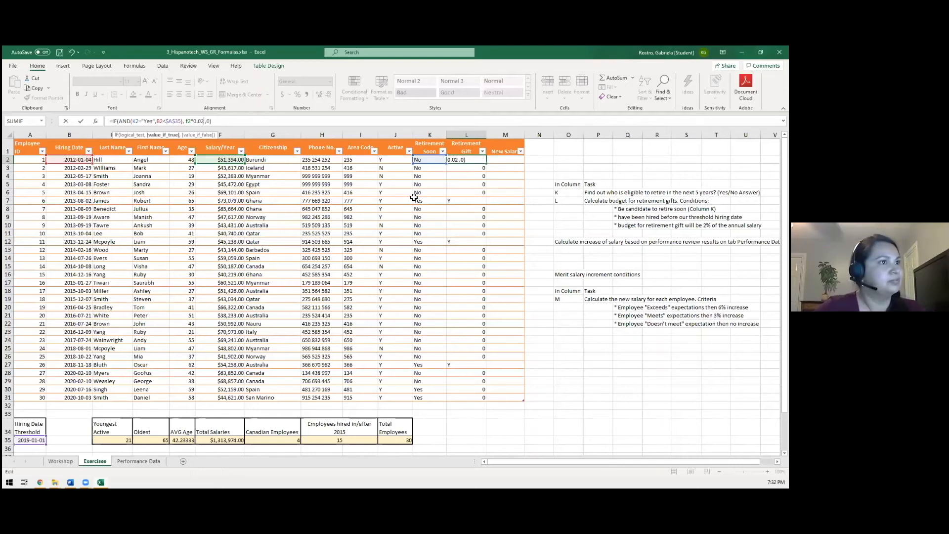
key("Right")
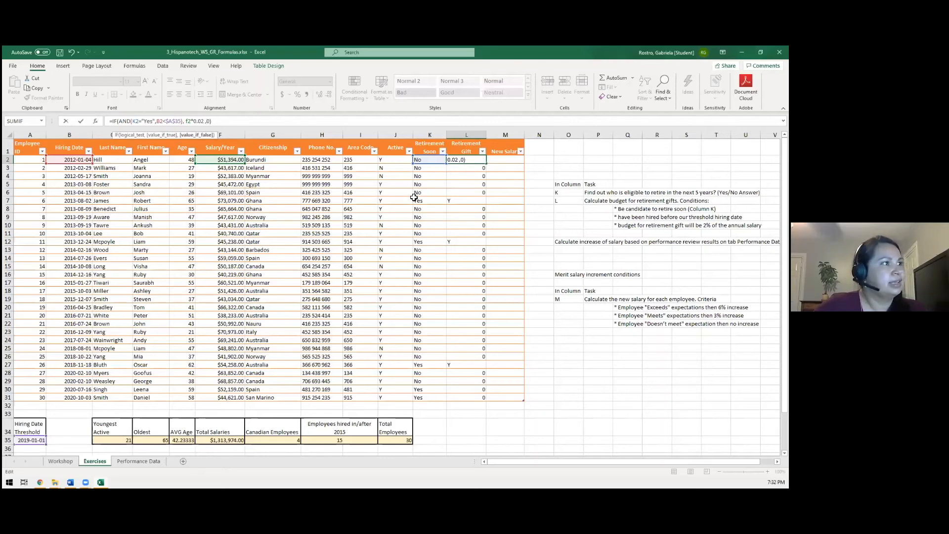
key("Left")
key("BackSpace")
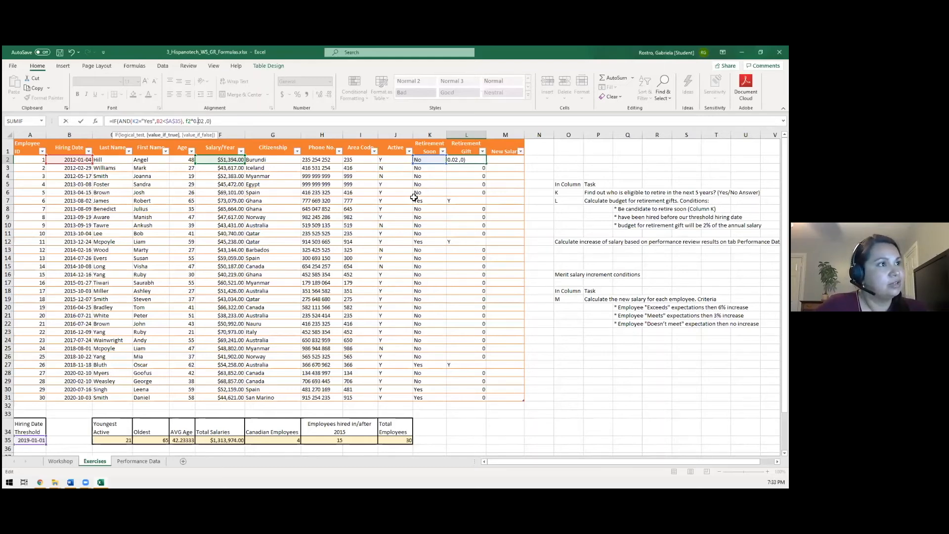
key("Right")
key("Right")
key("Right")
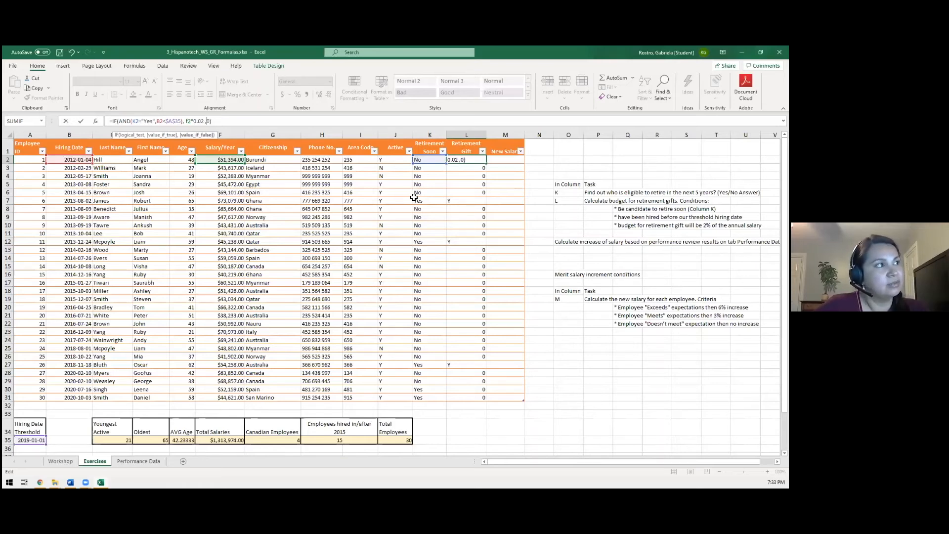
key("End")
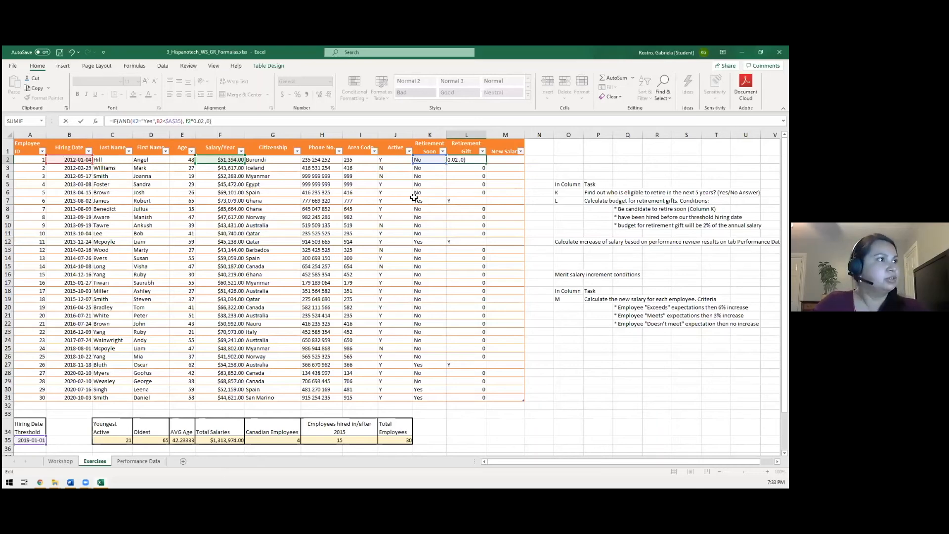
key("Return")
key("Down")
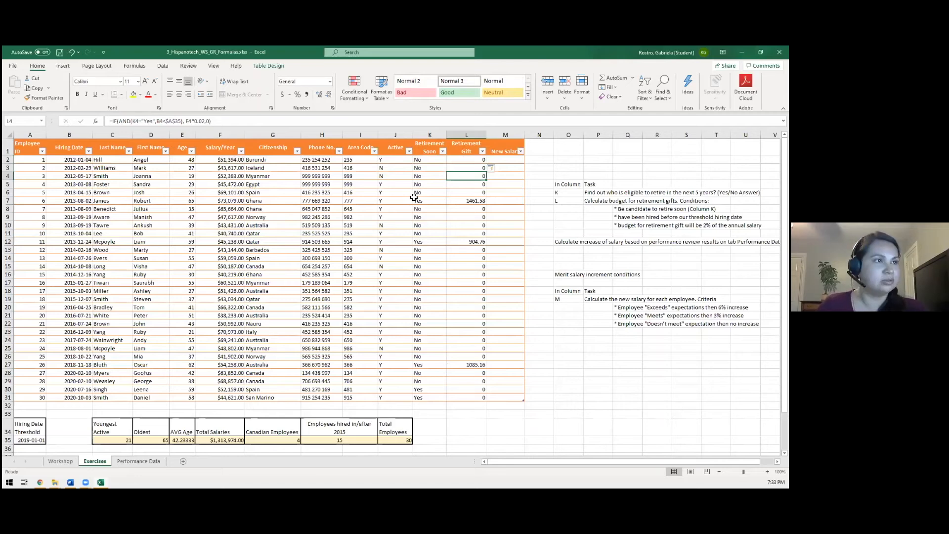
Check the Retirement Gift formulas and amounts down column L, from L7 to L27.
left_click(472, 200)
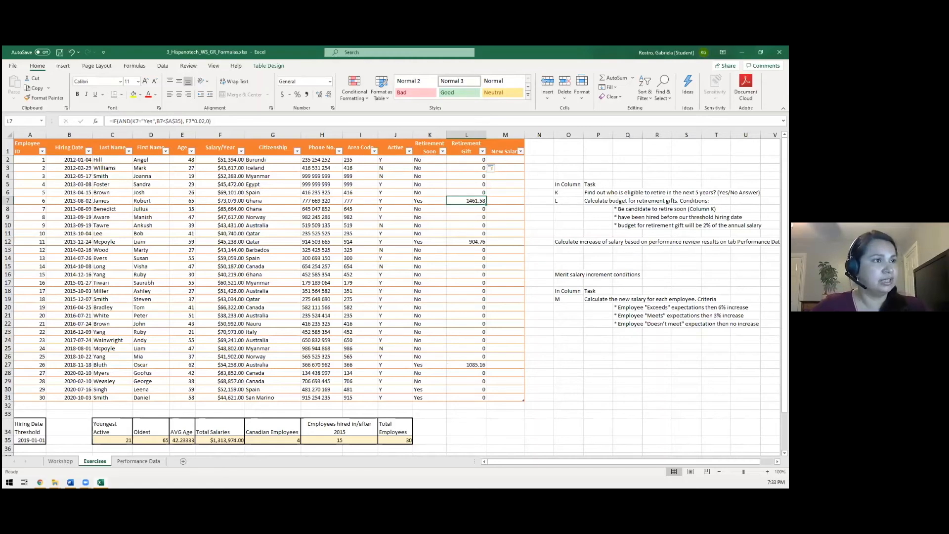
key("Down")
key("Down")
key("Down")
key("Down")
key("Down")
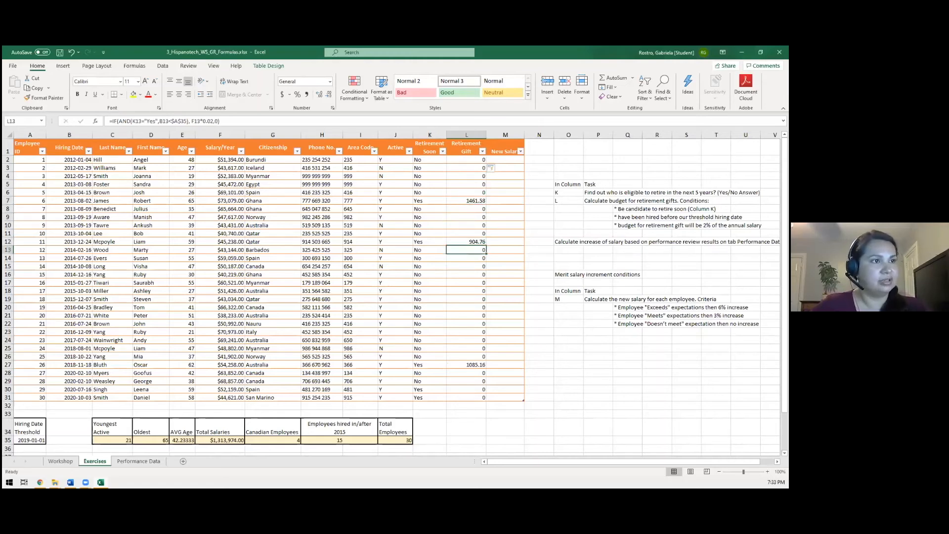
key("Down")
key("Down")
key("Down")
key("Down")
key("Down")
key("Down")
key("Down")
key("Down")
key("Down")
key("Down")
key("Down")
key("Down")
key("Down")
key("Down")
key("Down")
key("Down")
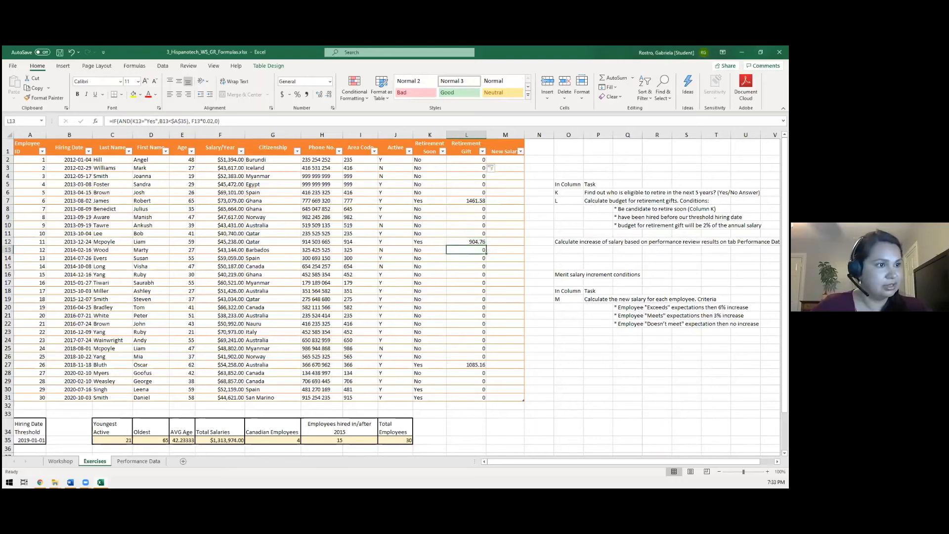
key("Up")
key("Up")
key("Down")
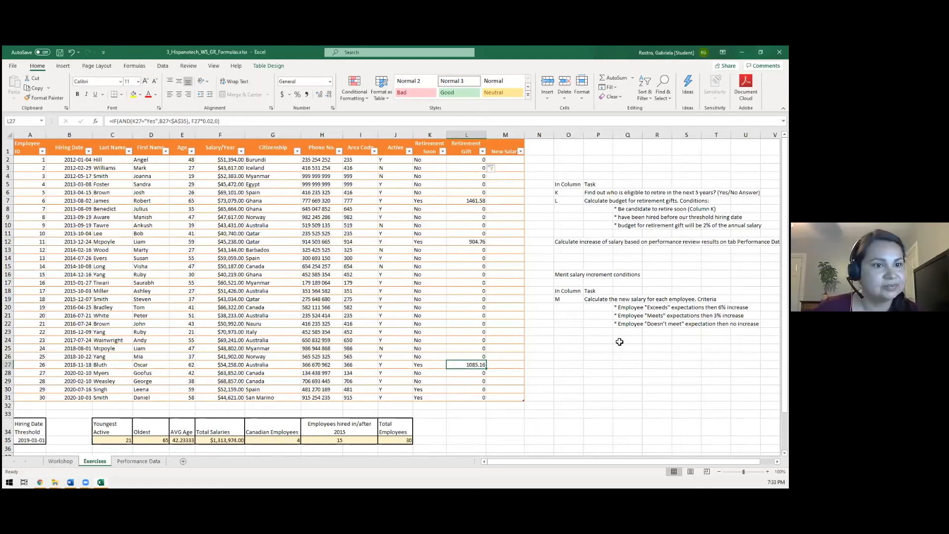
Review the merit salary increment conditions for the empty New Salary column M2:M31.
left_click(593, 283)
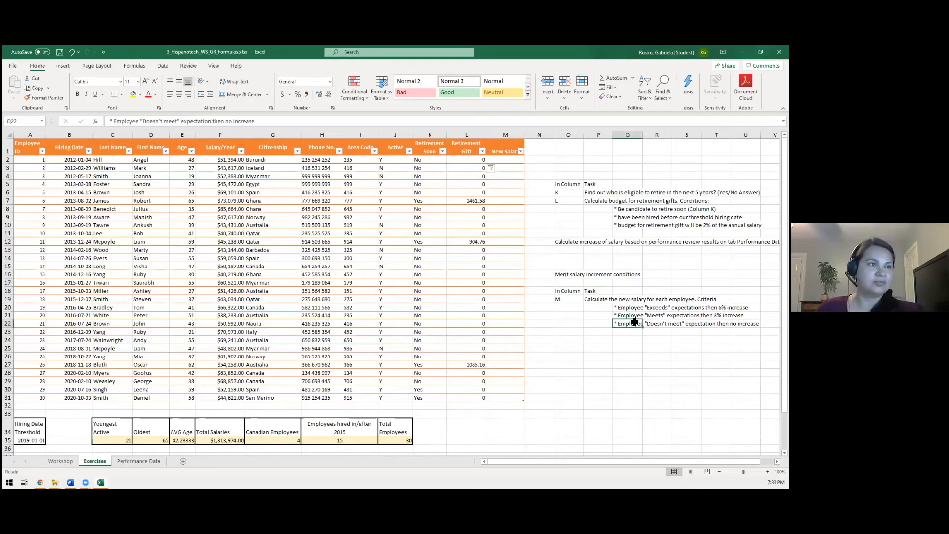
left_click(511, 148)
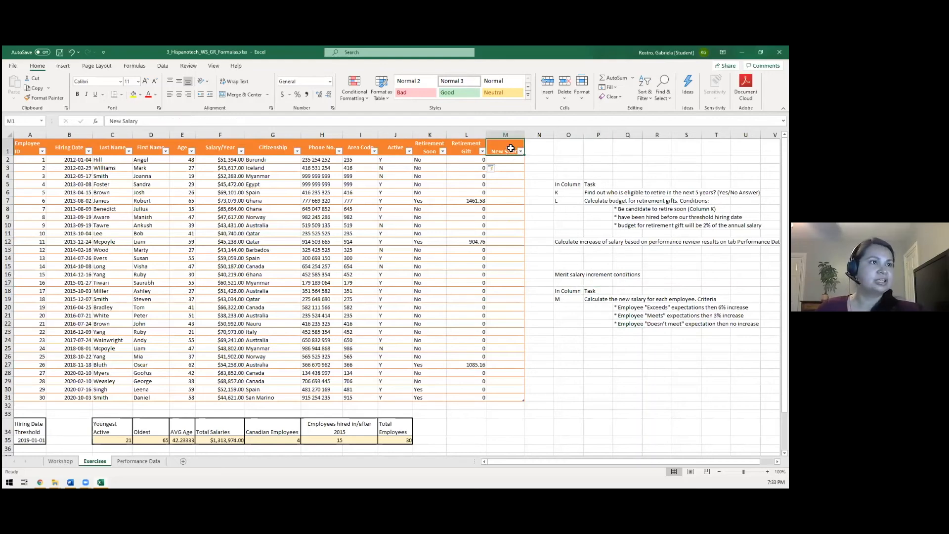
left_click(505, 400)
left_click_drag(505, 399, 511, 163)
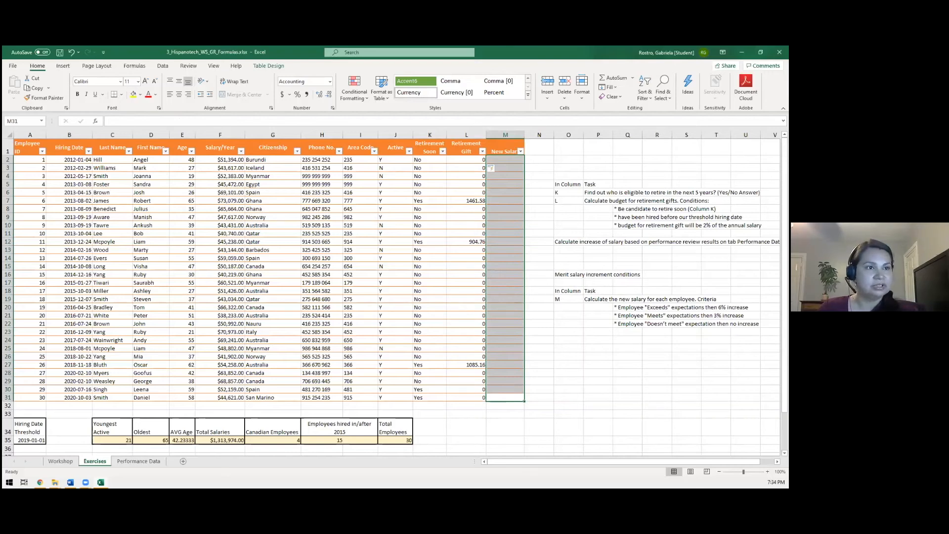
left_click(657, 307)
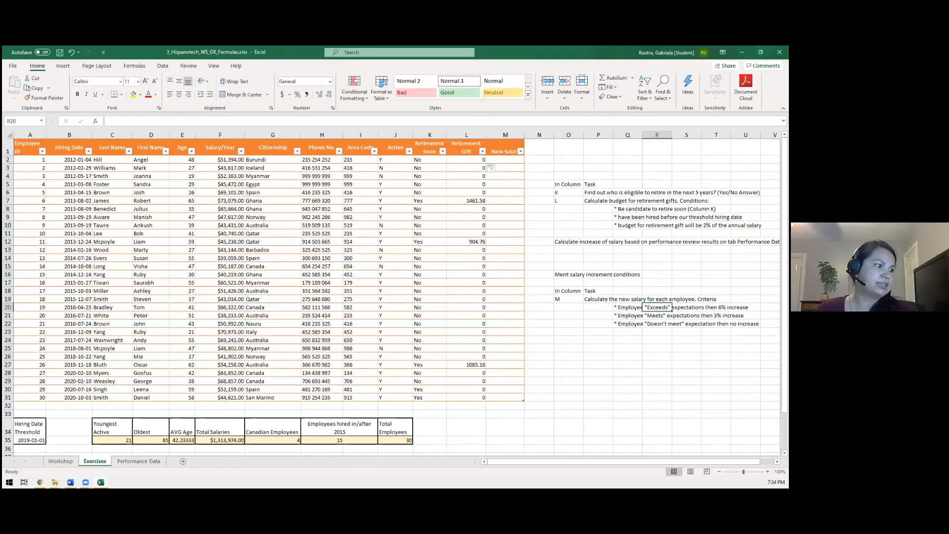
Examine the Performance Data sheet's columns, from Employee ID to the different ratings under Expectations.
left_click(133, 461)
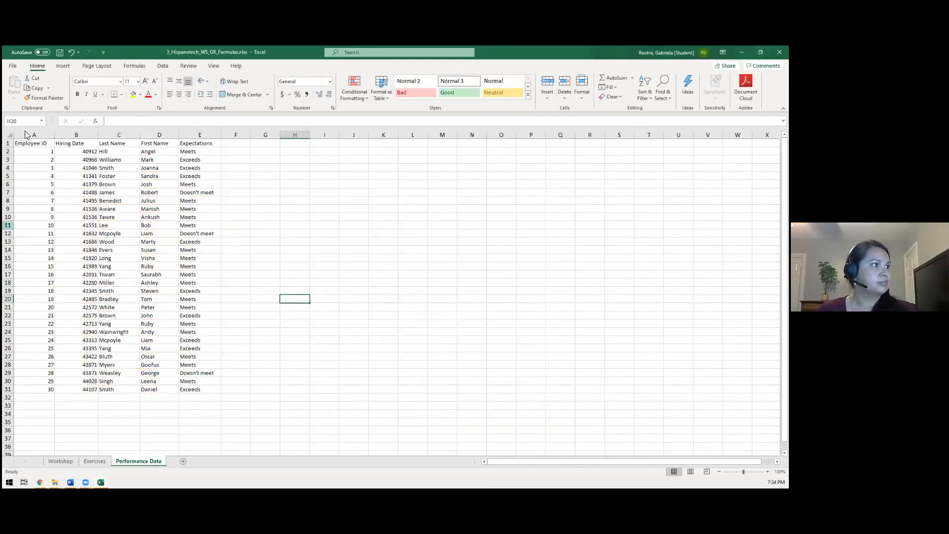
left_click(44, 151)
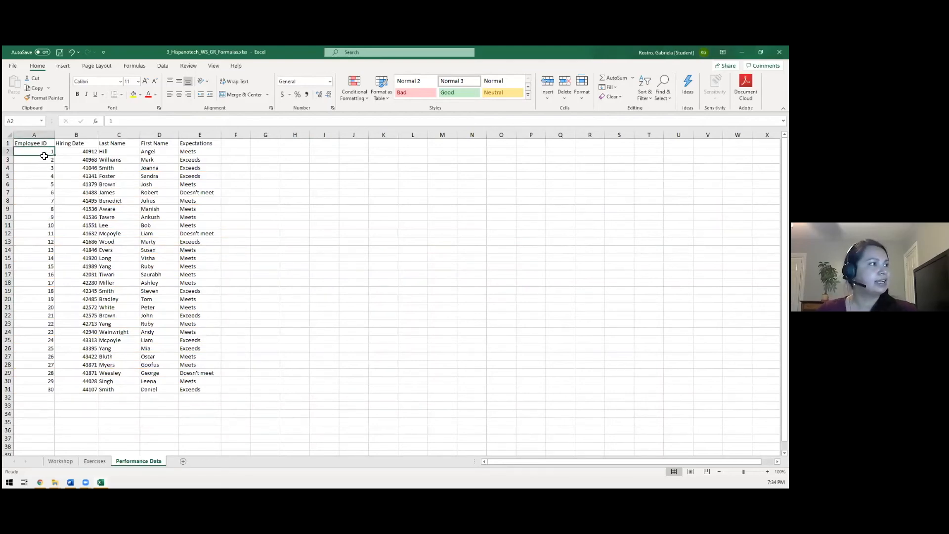
left_click_drag(45, 391, 56, 154)
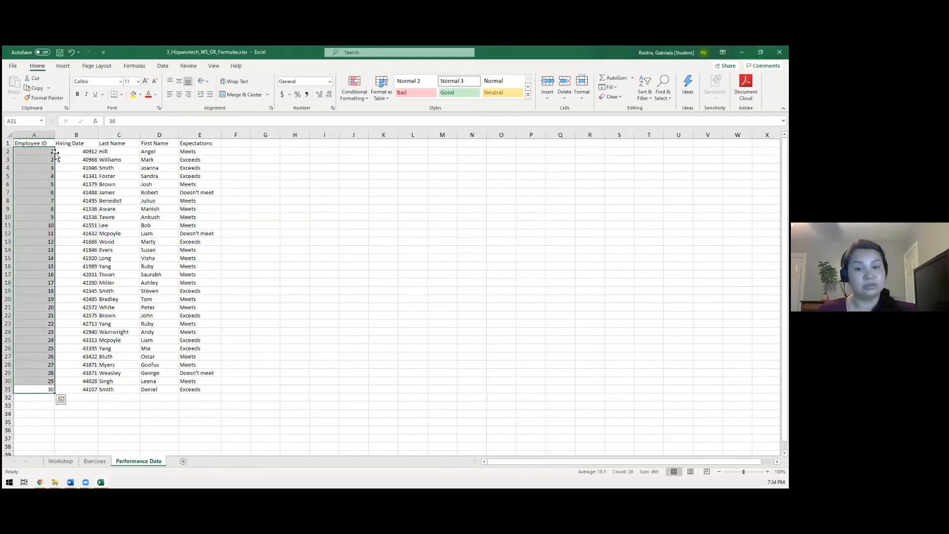
left_click(93, 153)
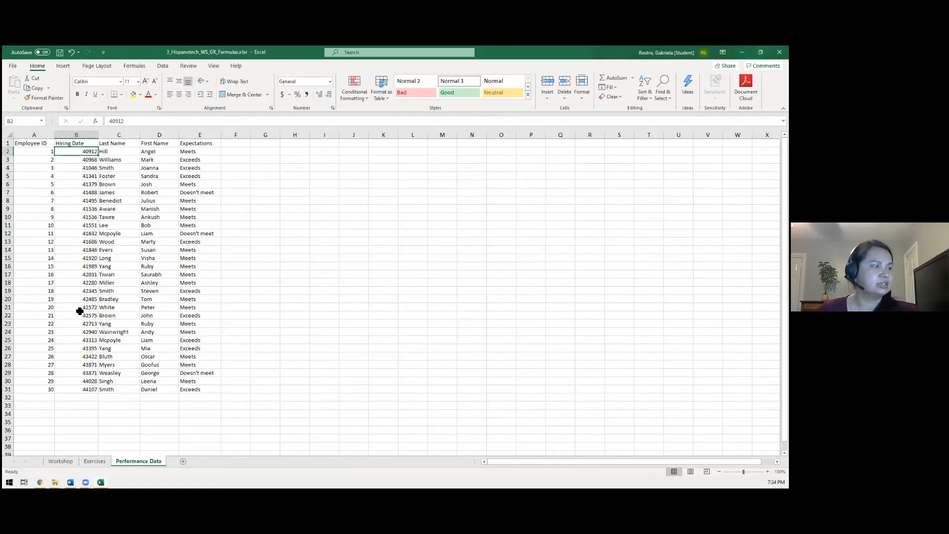
left_click(120, 151)
left_click(154, 152)
left_click(201, 158)
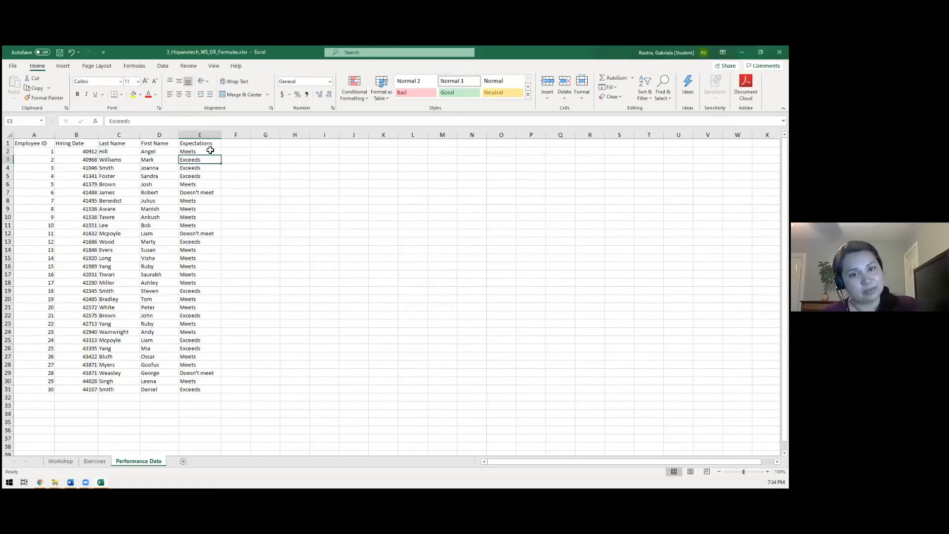
left_click(211, 144)
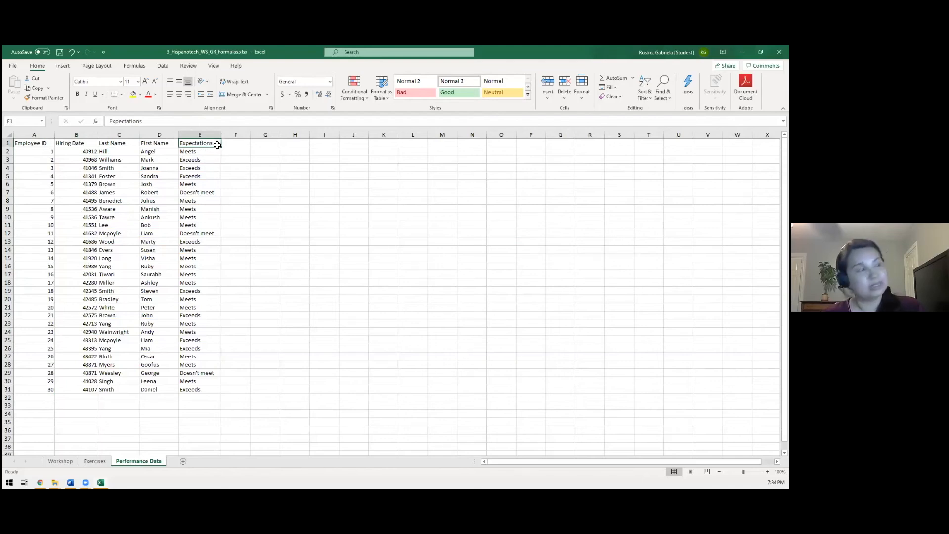
left_click(206, 151)
left_click(203, 160)
left_click(206, 192)
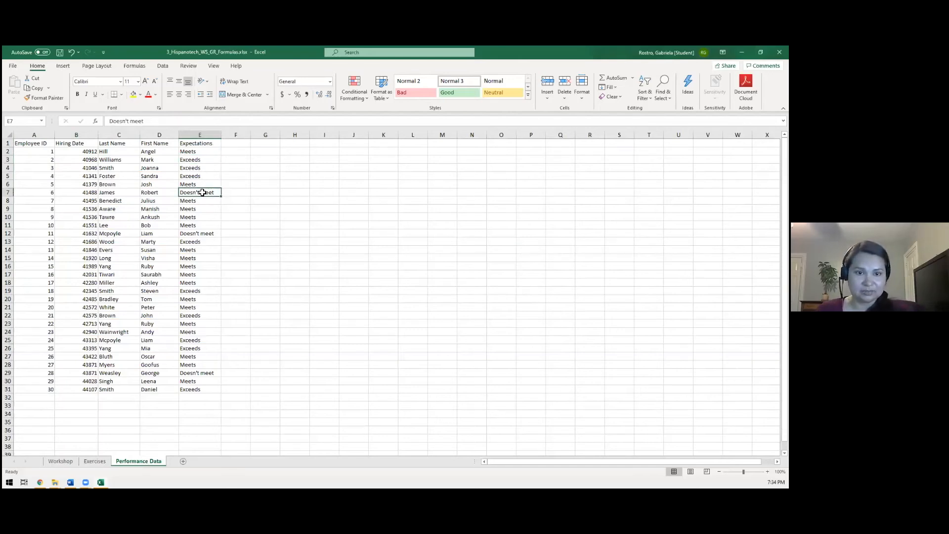
Convert the Performance Data range A1:E31 into a table with headers.
left_click(202, 390)
left_click_drag(136, 332, 25, 143)
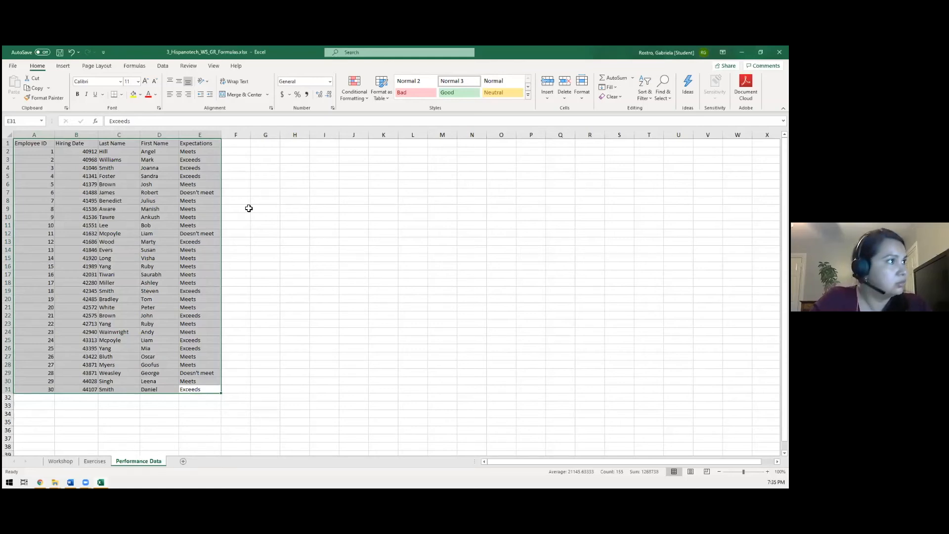
key("ctrl+t")
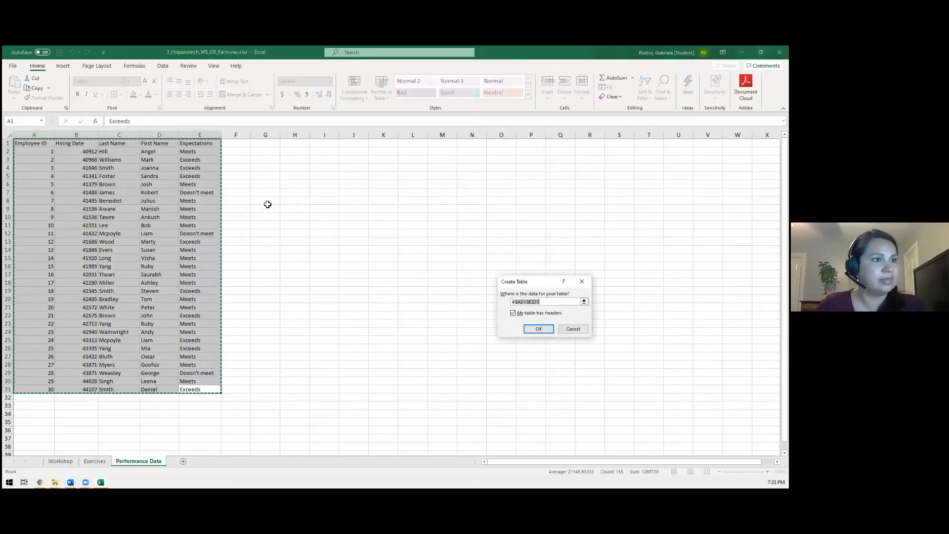
left_click(539, 329)
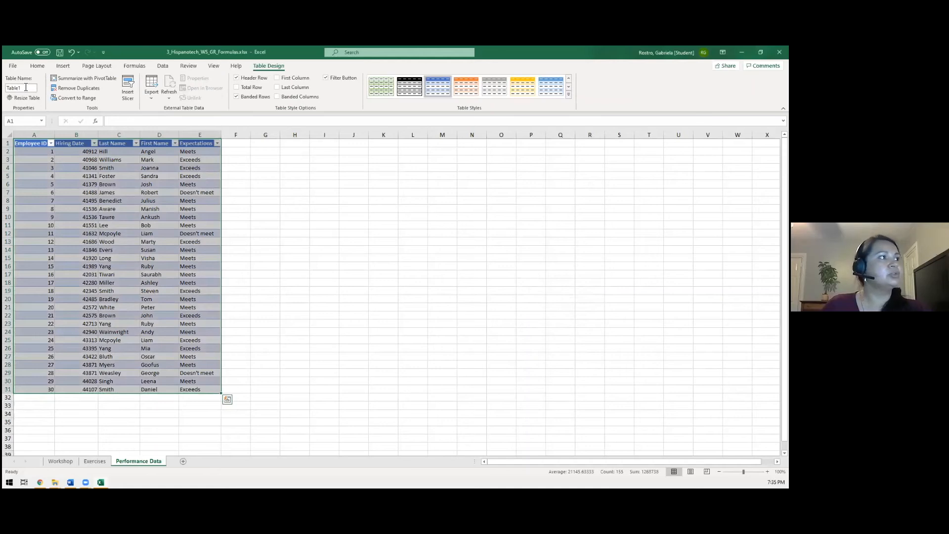
Rename the Performance Data table as tPerformance.
left_click(26, 88)
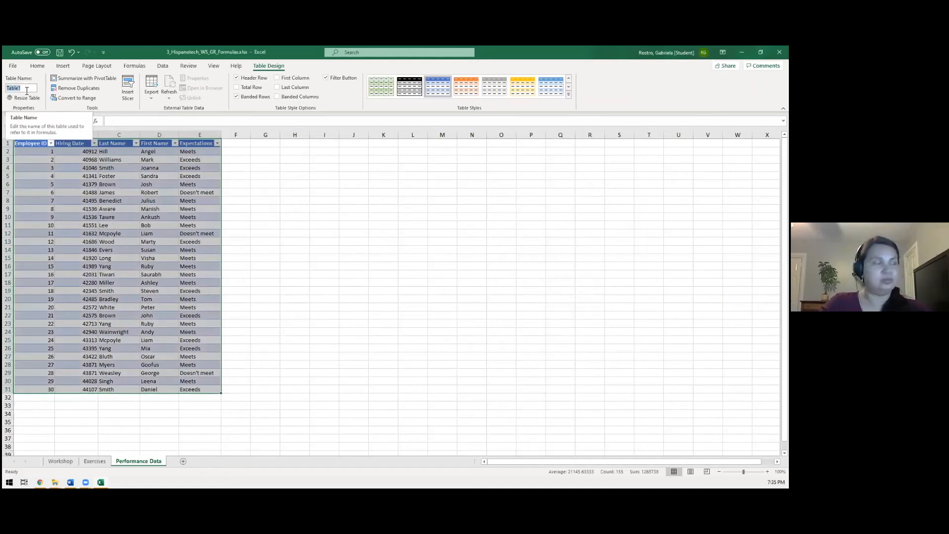
key("BackSpace")
type("tPe")
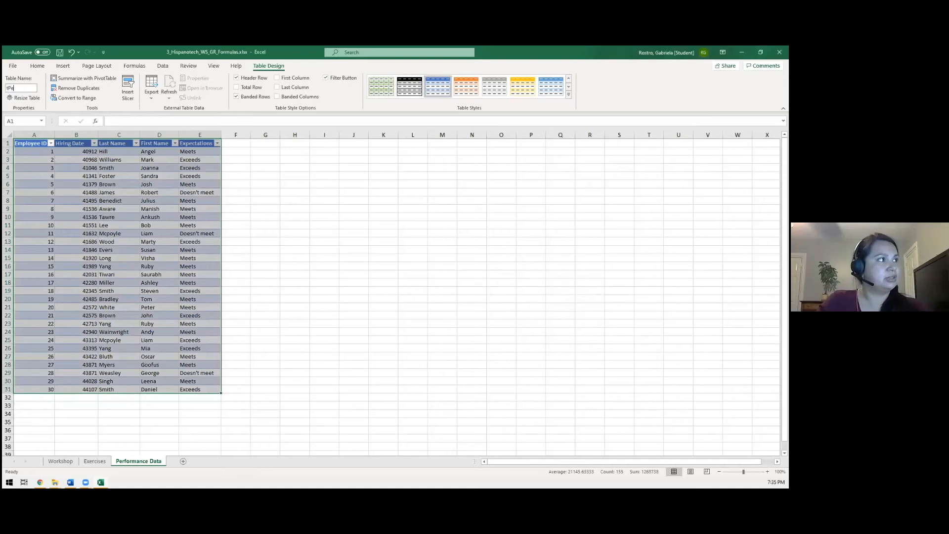
type("rformance")
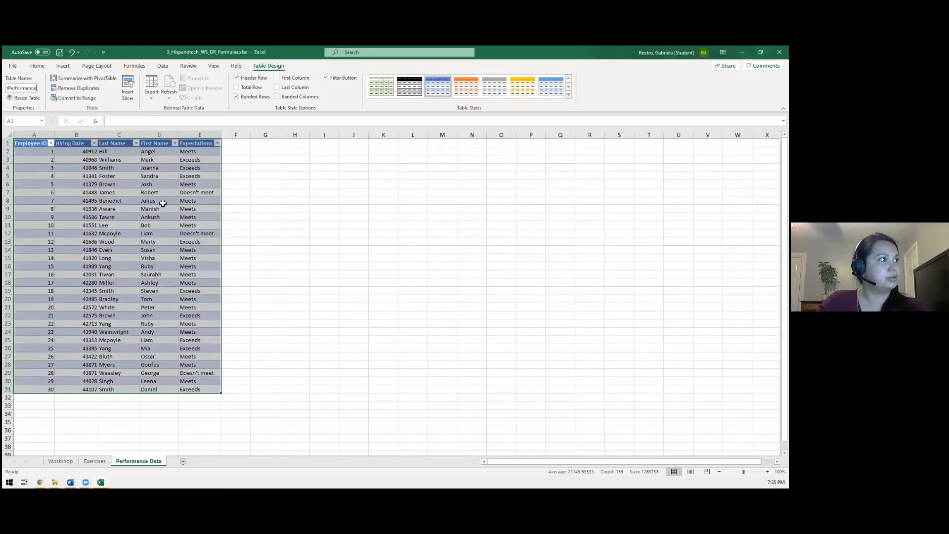
left_click(325, 308)
left_click(118, 307)
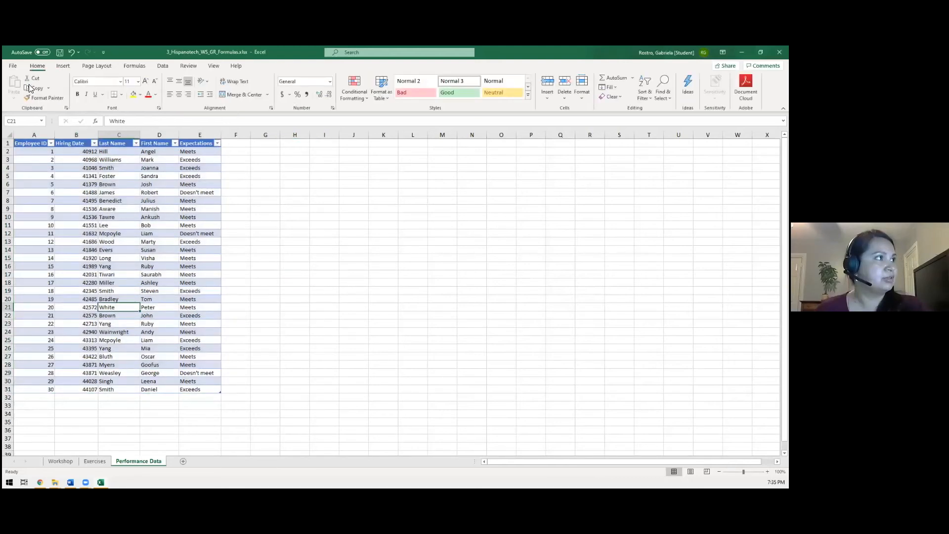
Review the merit salary criteria on the Exercises sheet for employees who exceed, meet or don't meet expectations.
left_click(96, 461)
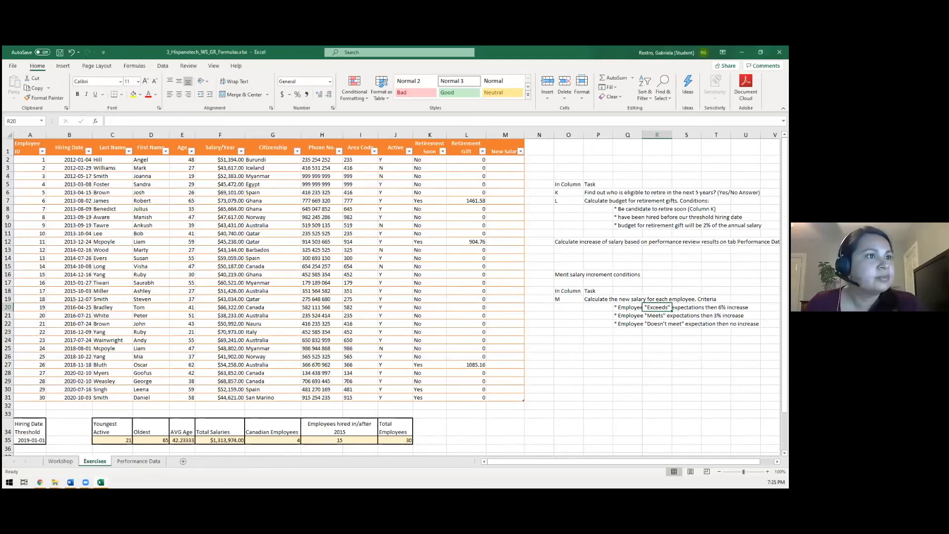
left_click(599, 300)
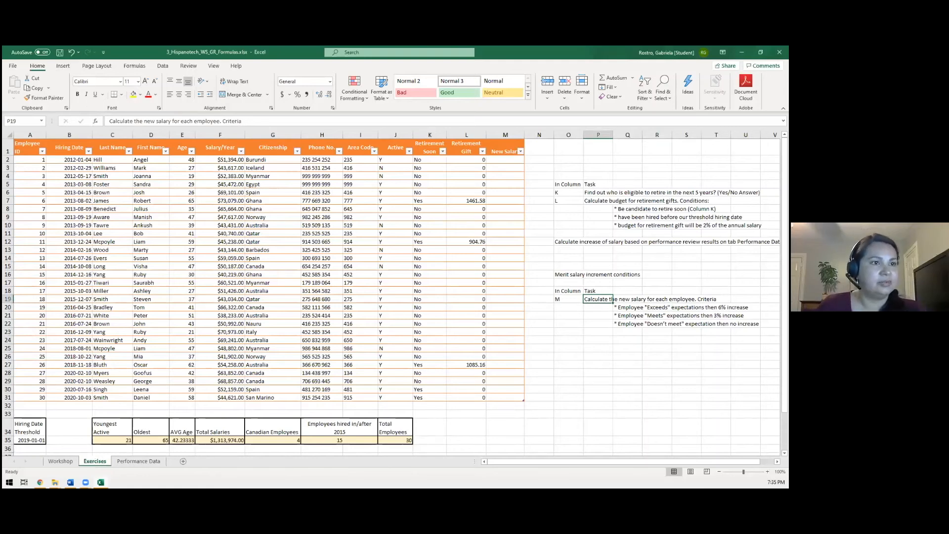
left_click(610, 331)
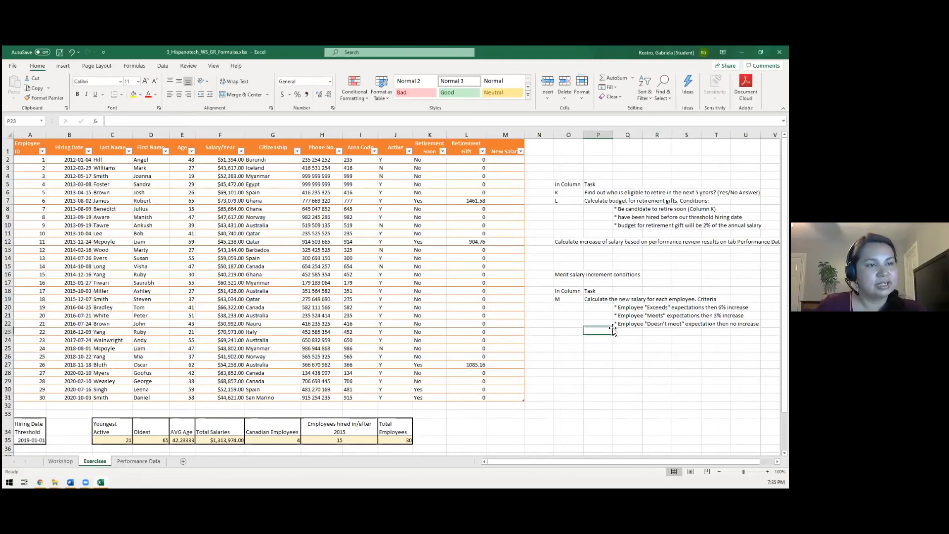
left_click(635, 309)
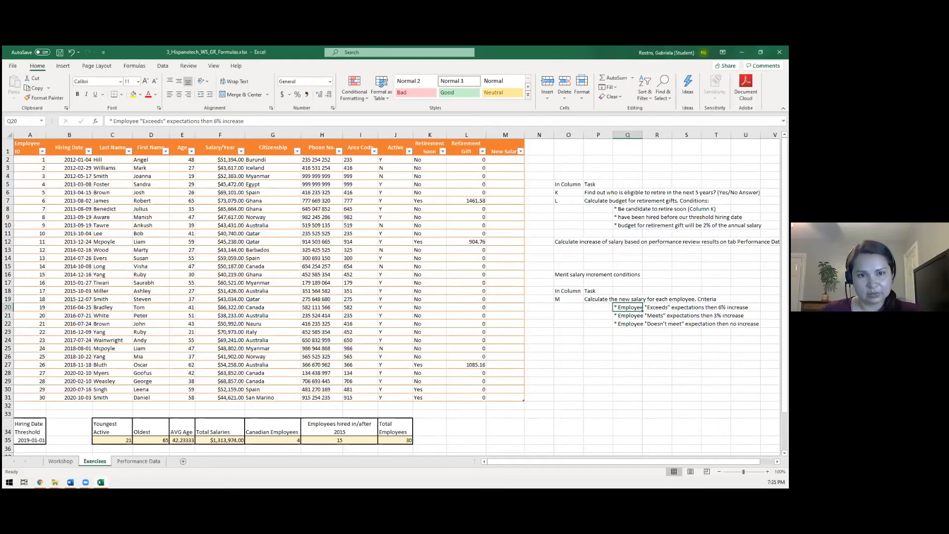
left_click(665, 315)
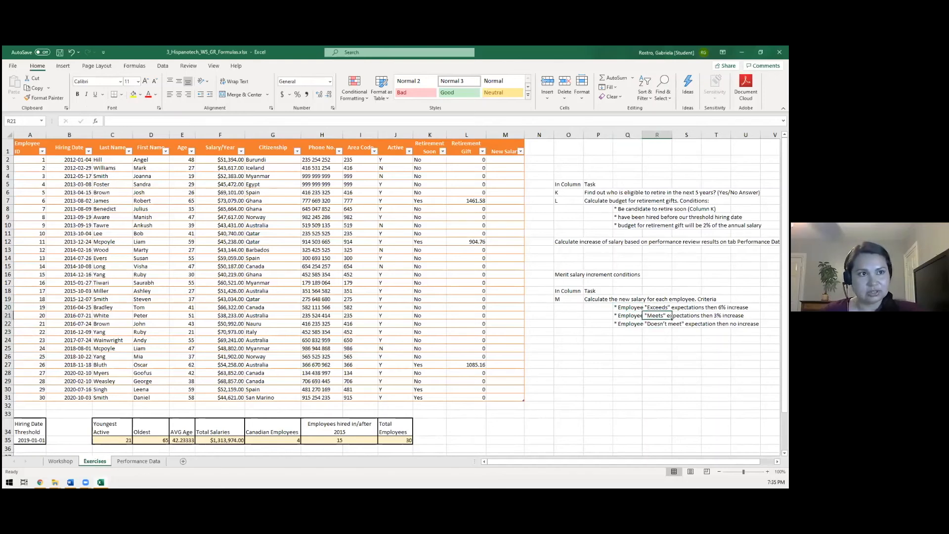
left_click(671, 324)
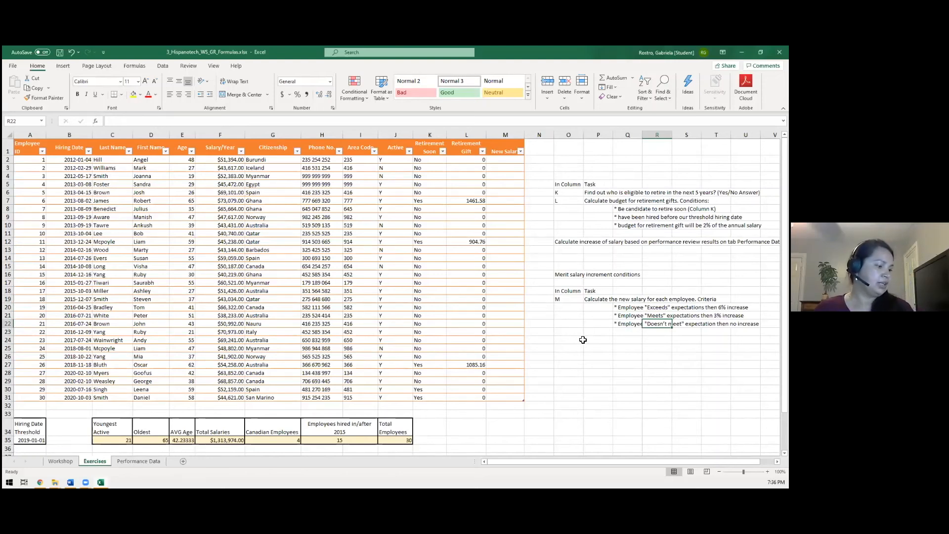
Start a VLOOKUP formula in the first New Salary cell, M2, of the Exercises sheet.
left_click(505, 160)
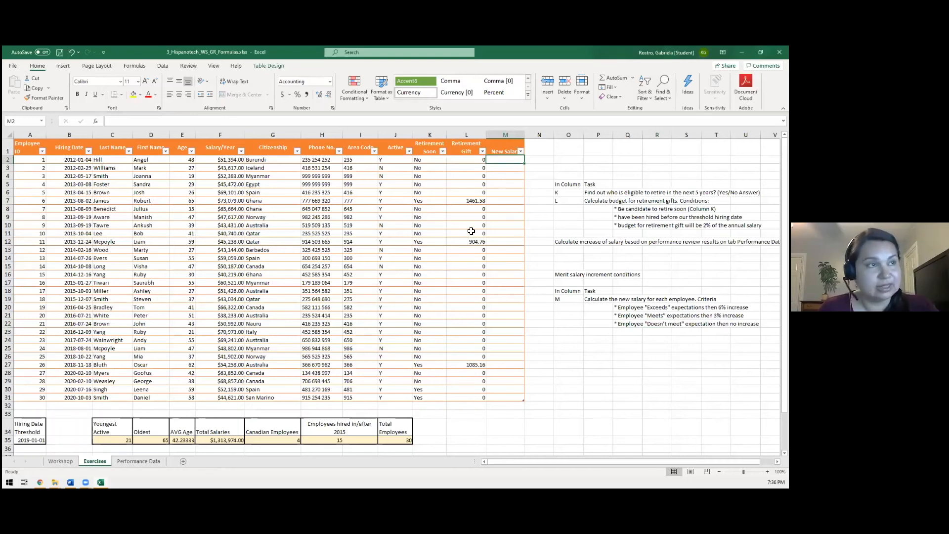
left_click(145, 460)
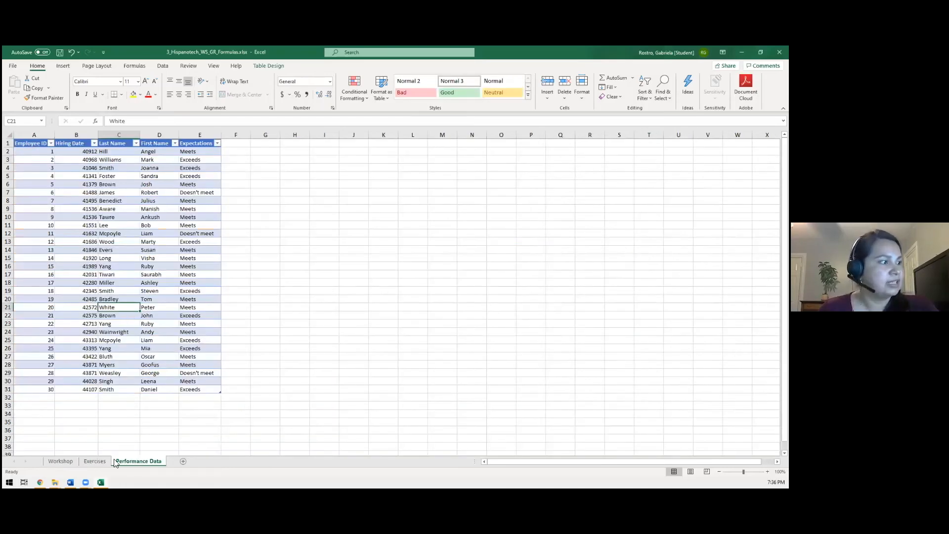
left_click(96, 461)
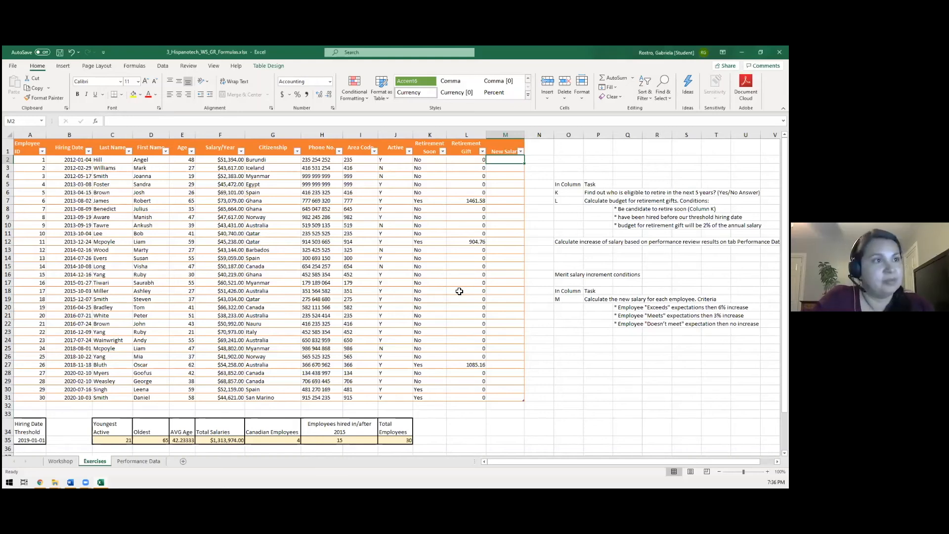
type("=vlo")
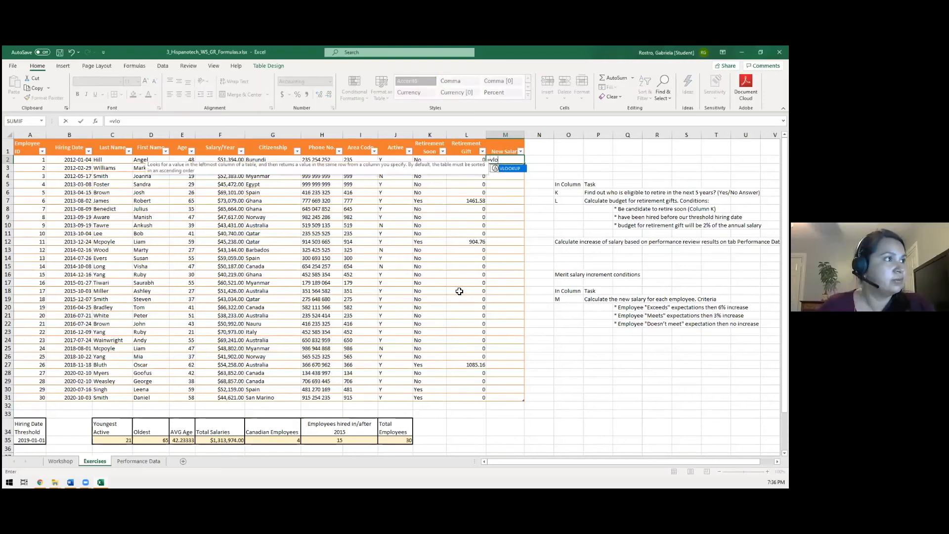
double_click(517, 174)
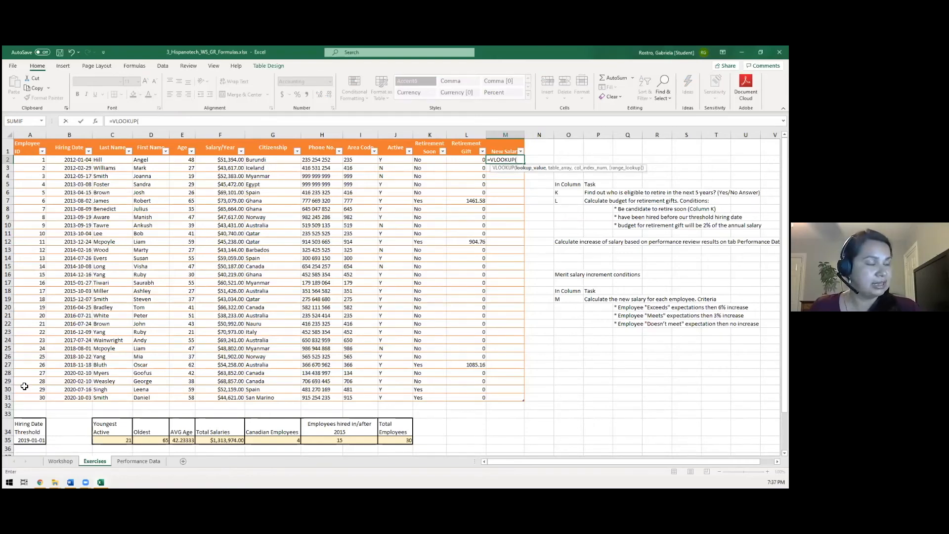
Check the Performance Data table and the Workshop sheet's VLOOKUP syntax, clearing the stray sheet reference from the M2 formula on return.
left_click(146, 460)
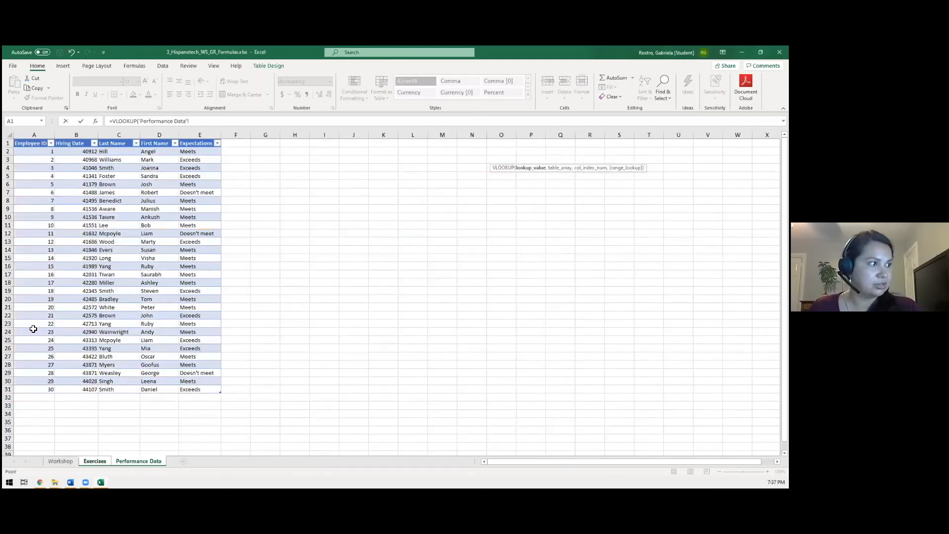
left_click(62, 461)
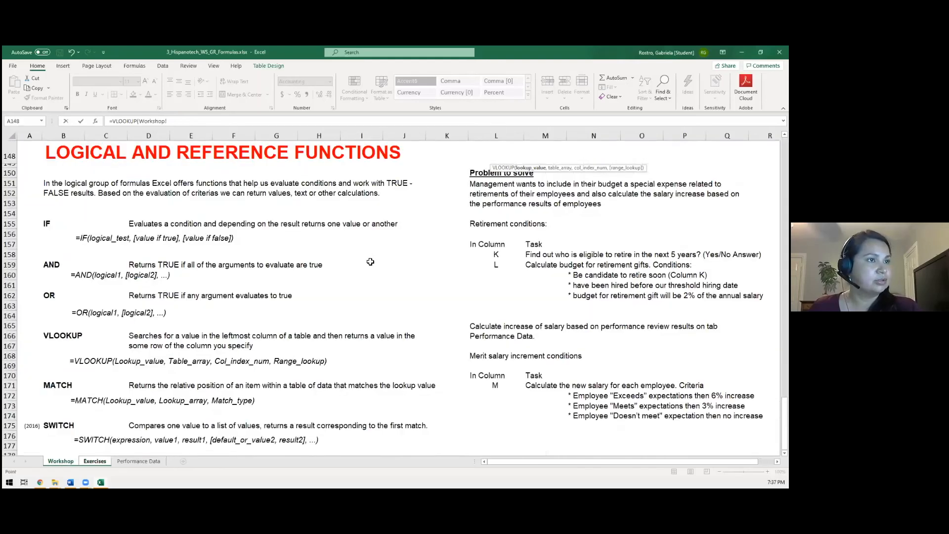
left_click(95, 462)
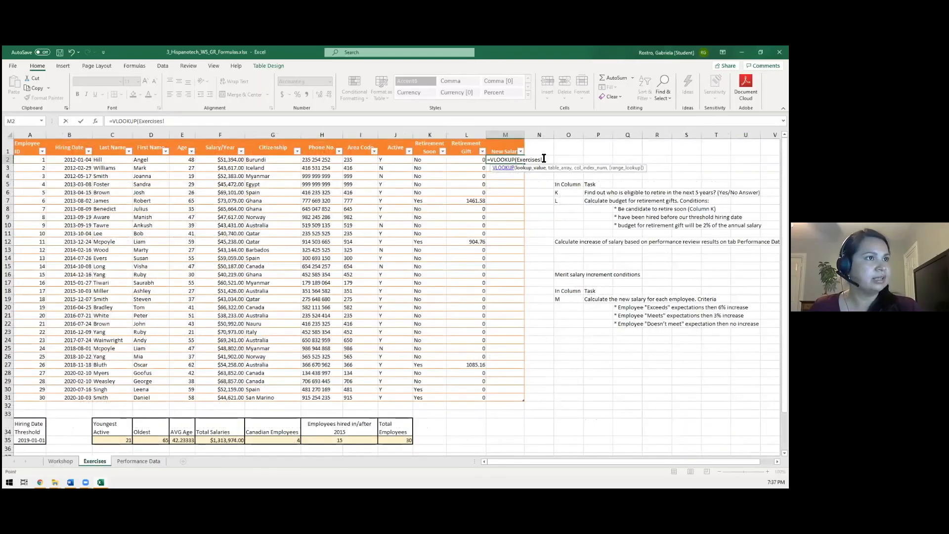
key("BackSpace")
key("BackSpace")
key("BackSpace")
key("BackSpace")
key("BackSpace")
key("BackSpace")
key("BackSpace")
key("BackSpace")
key("BackSpace")
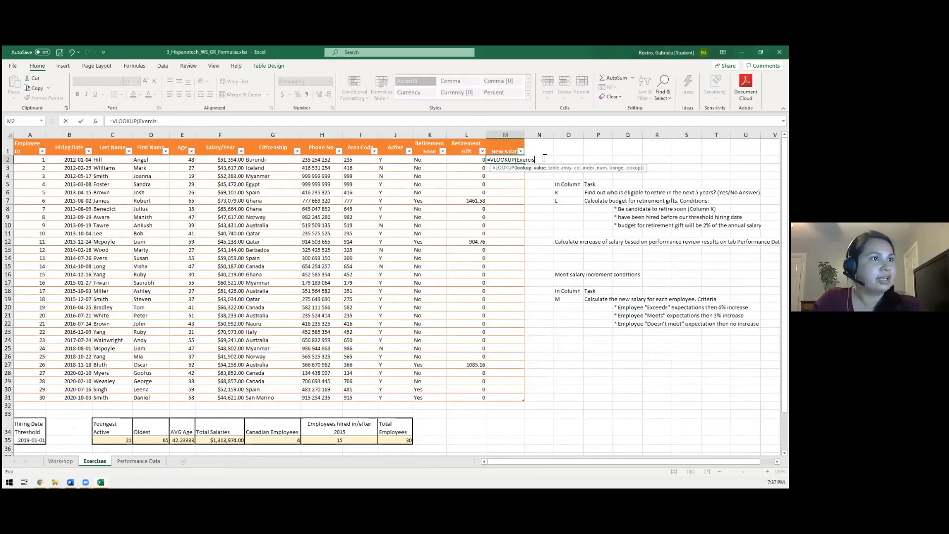
key("BackSpace")
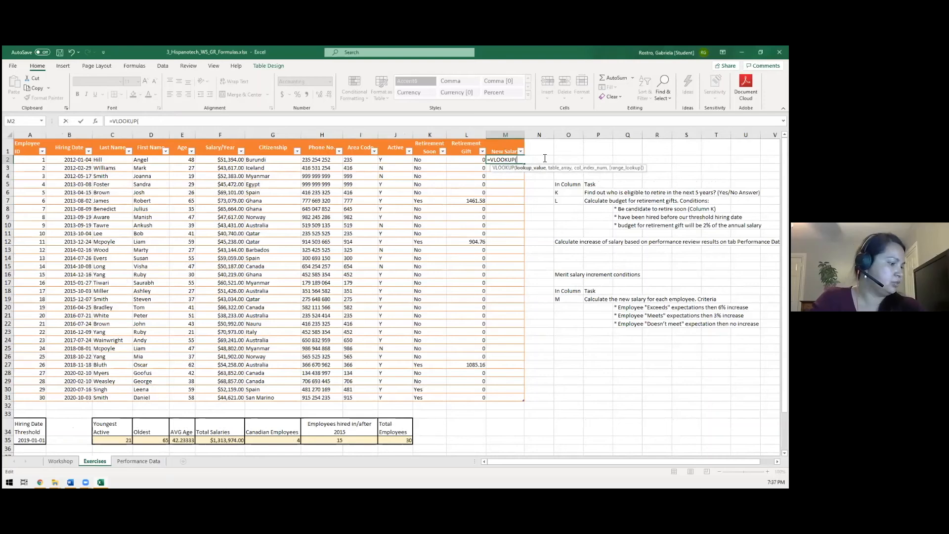
Set the VLOOKUP's lookup value to A2 and its table array to tPerformance.
type("a2")
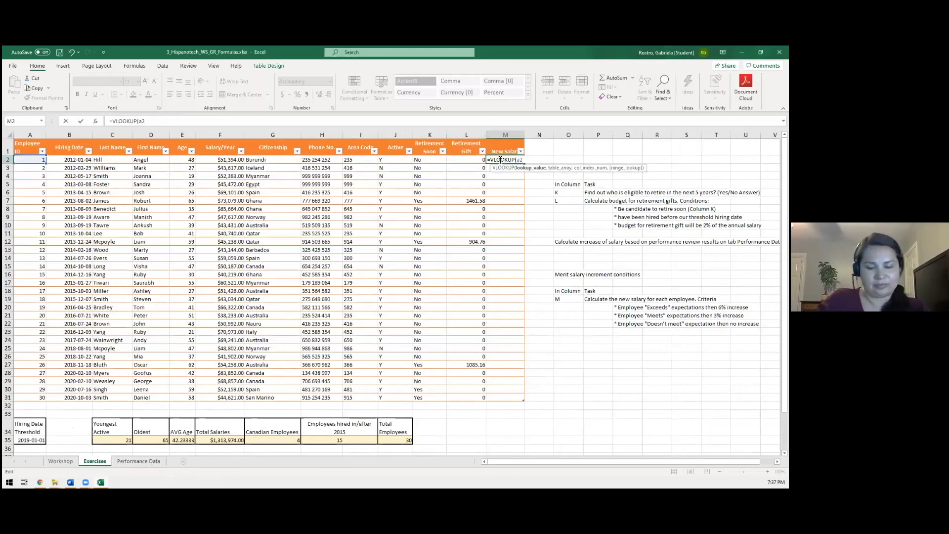
type(",")
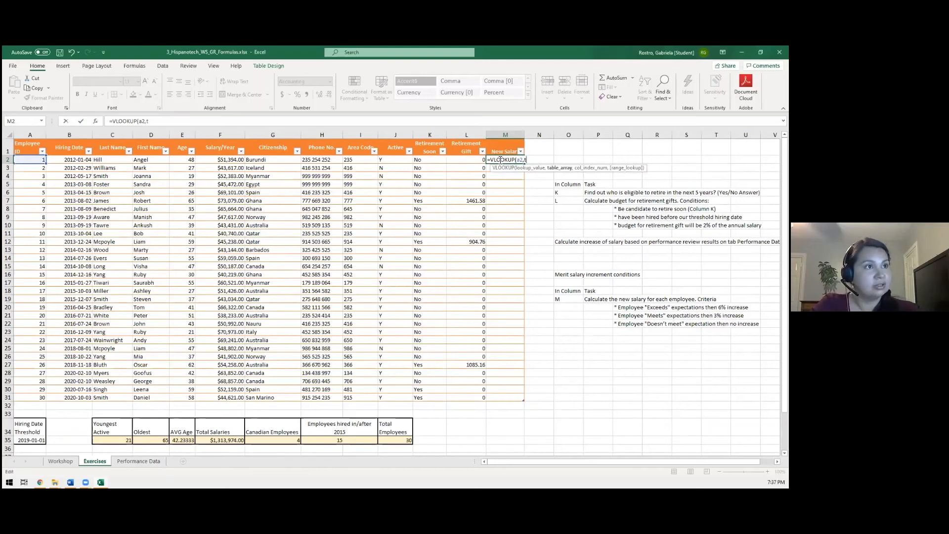
type("t")
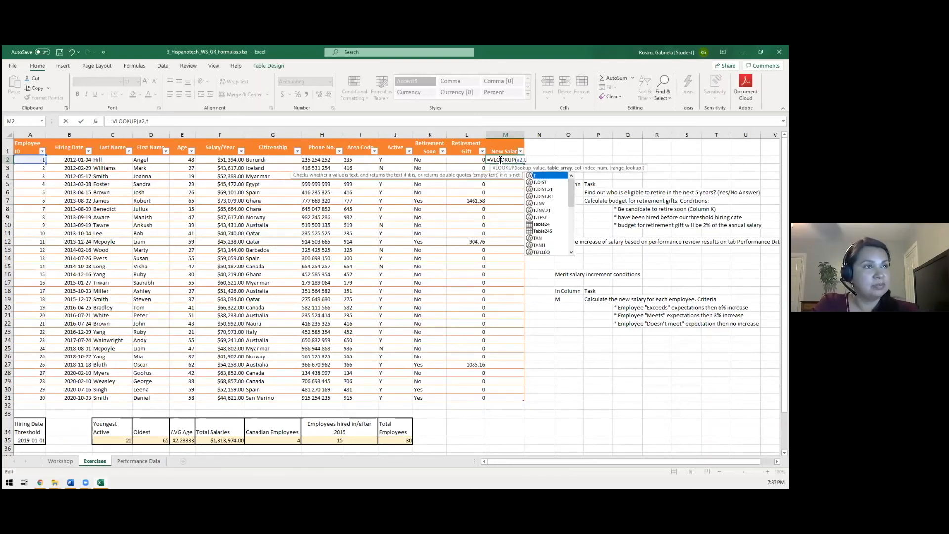
type("Per")
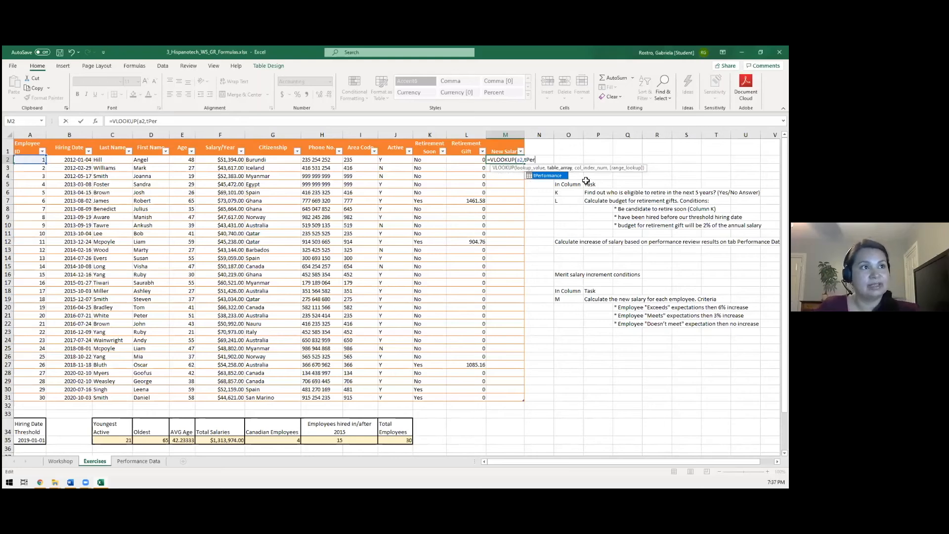
double_click(553, 176)
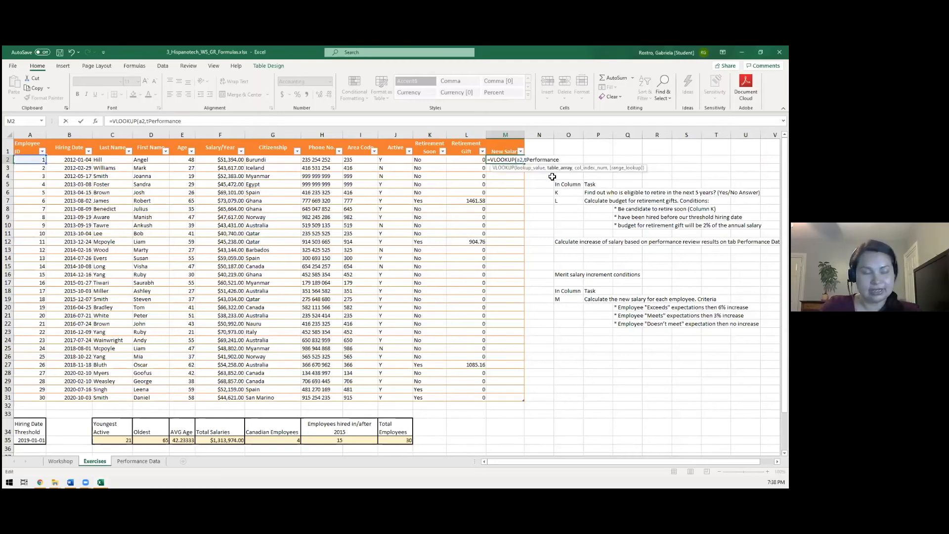
type(",")
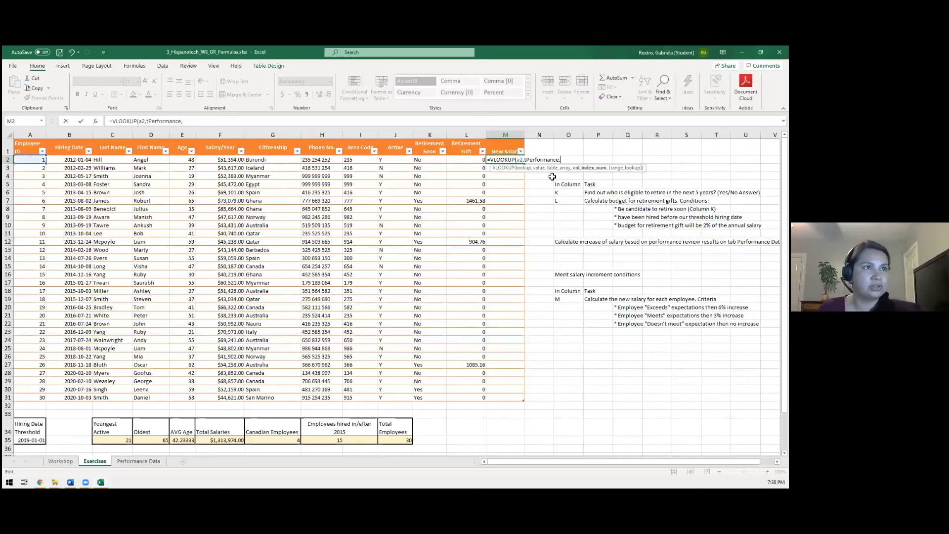
Check the position of the Expectations column on the Performance Data sheet, clearing the stray sheet reference from the formula on return.
left_click(141, 463)
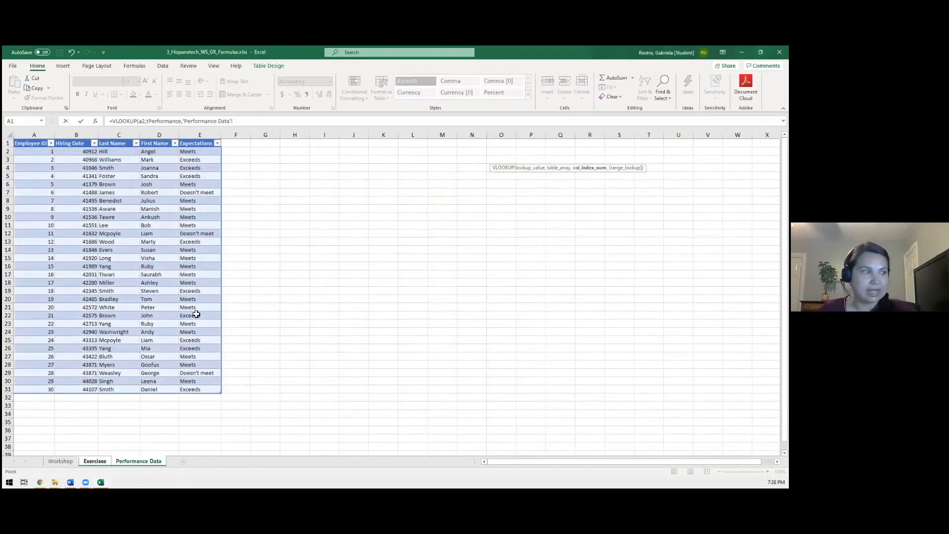
left_click(94, 461)
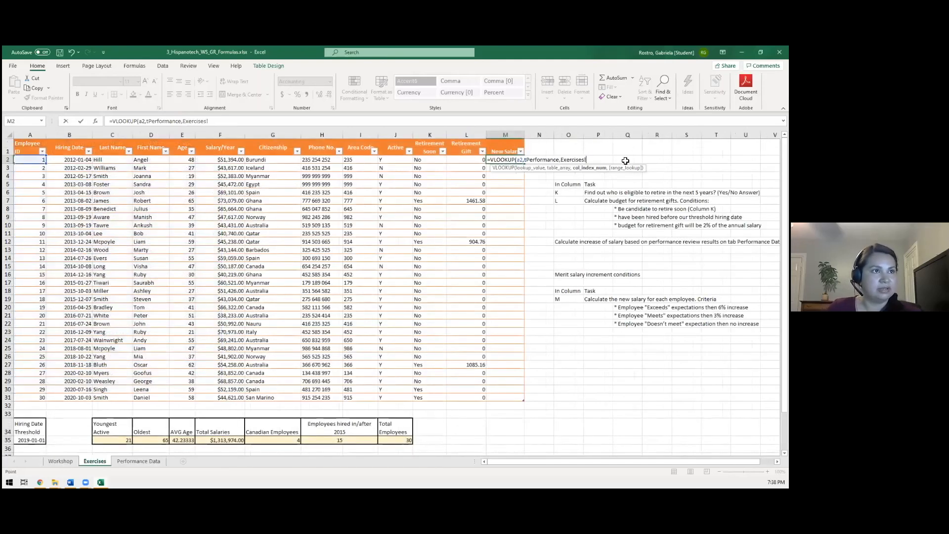
key("BackSpace")
key("BackSpace")
key("BackSpace")
key("BackSpace")
key("BackSpace")
key("BackSpace")
key("BackSpace")
key("BackSpace")
key("BackSpace")
key("BackSpace")
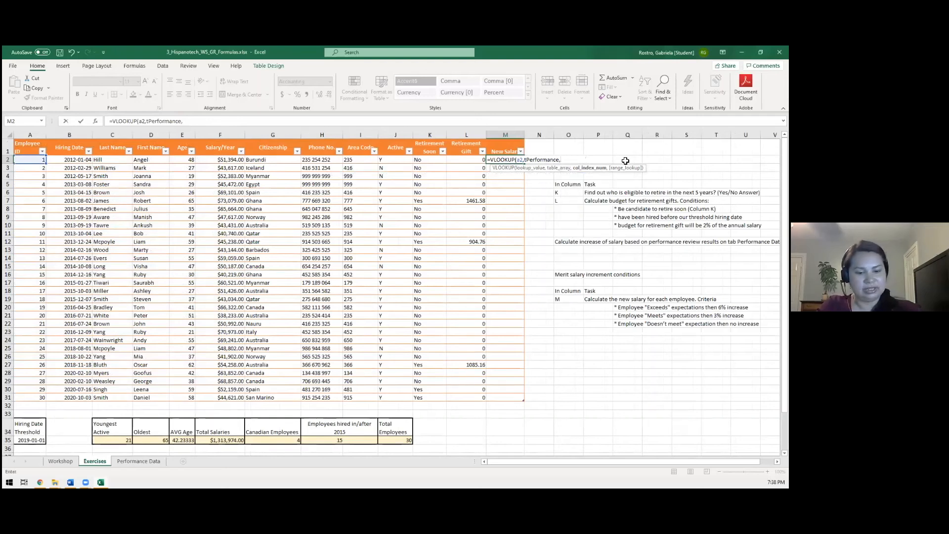
Complete M2's VLOOKUP with column index 5 and FALSE for an exact match, and enter it for the New Salary column.
type("5")
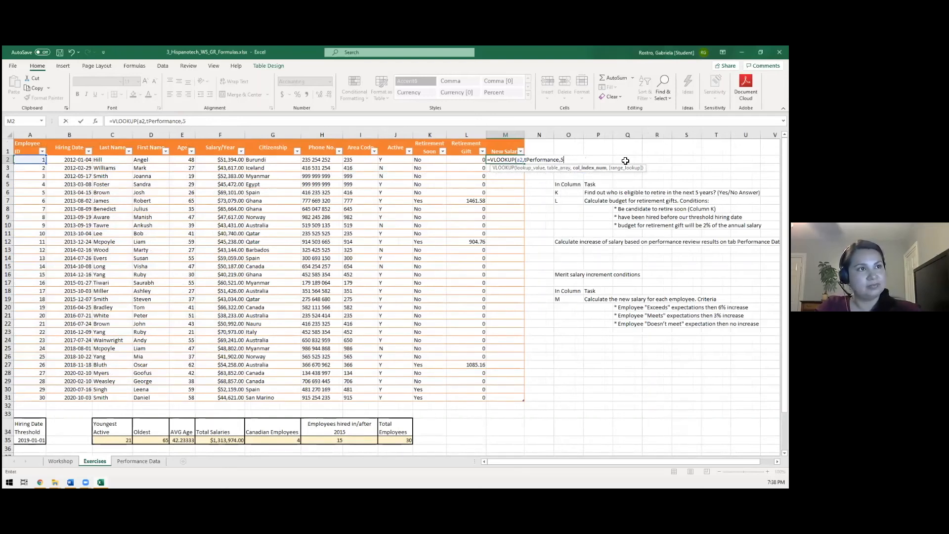
type(",")
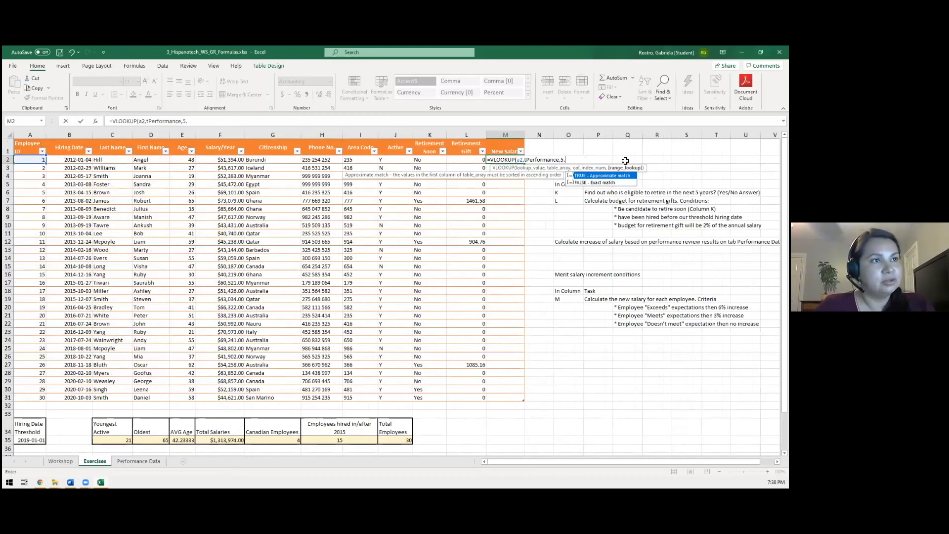
key("Down")
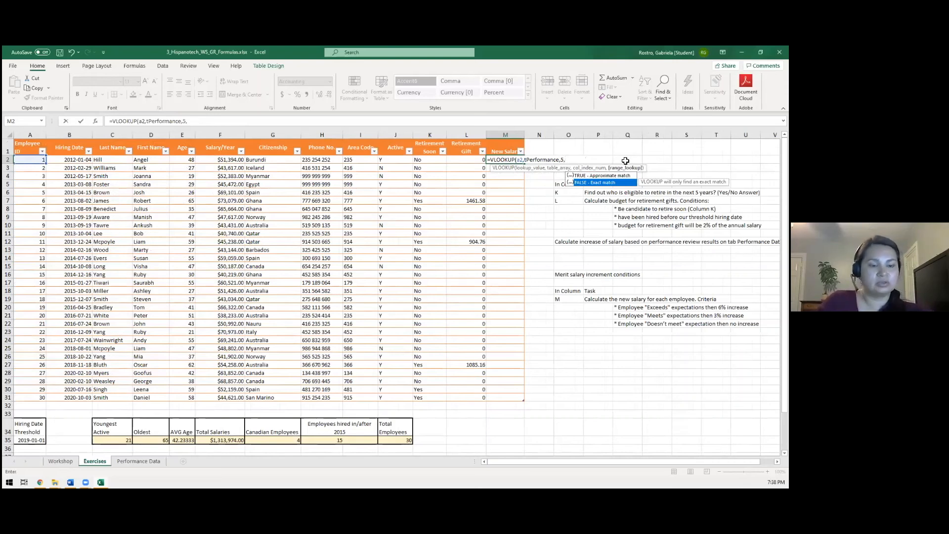
key("Tab")
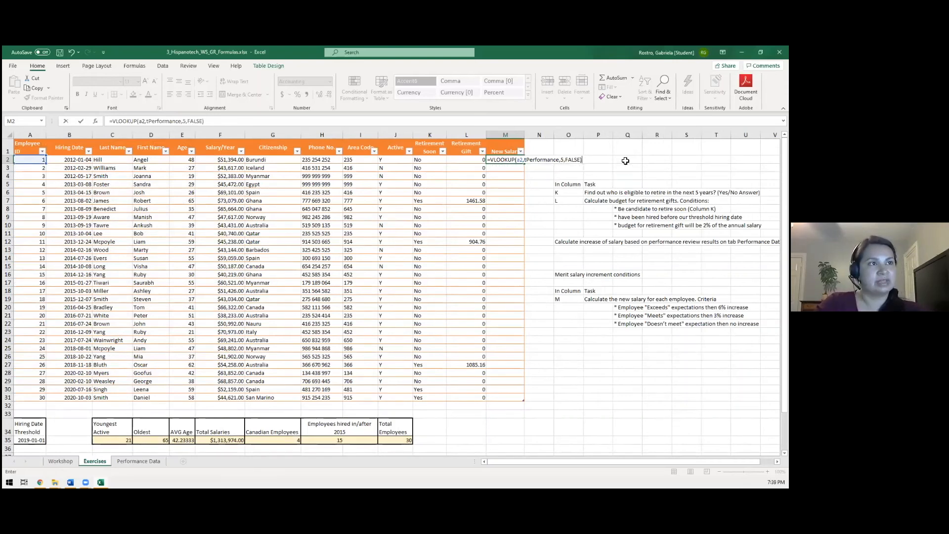
key("Return")
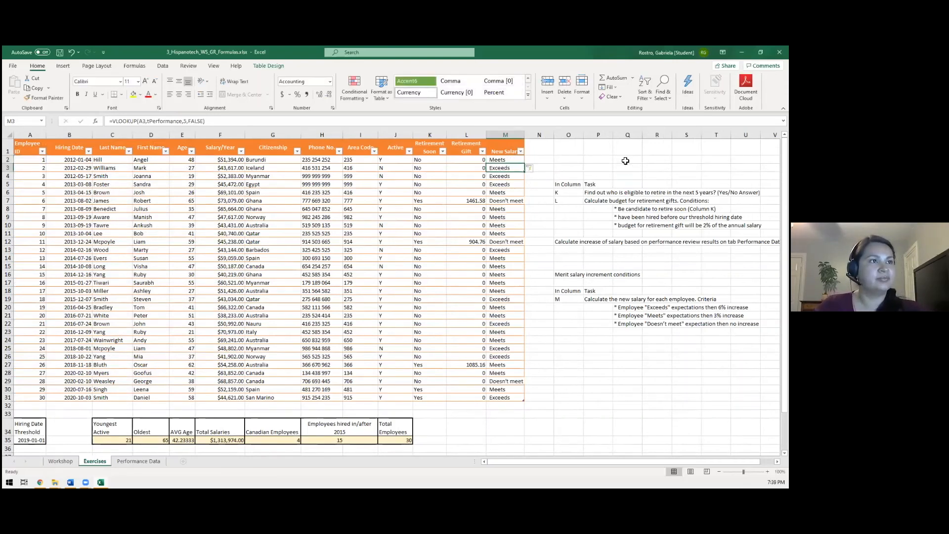
key("Up")
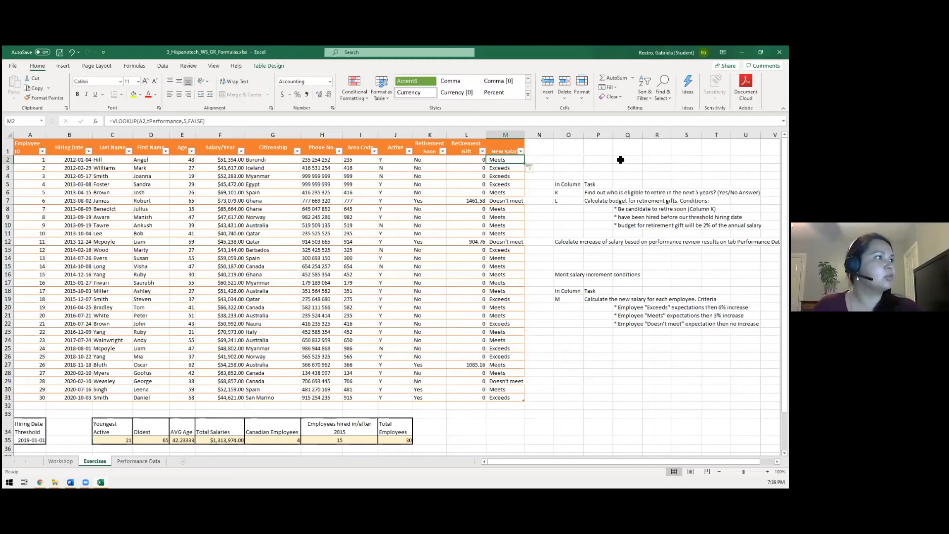
Wrap M2's VLOOKUP in a SWITCH function by inserting SWITCH( directly before it.
left_click(204, 121)
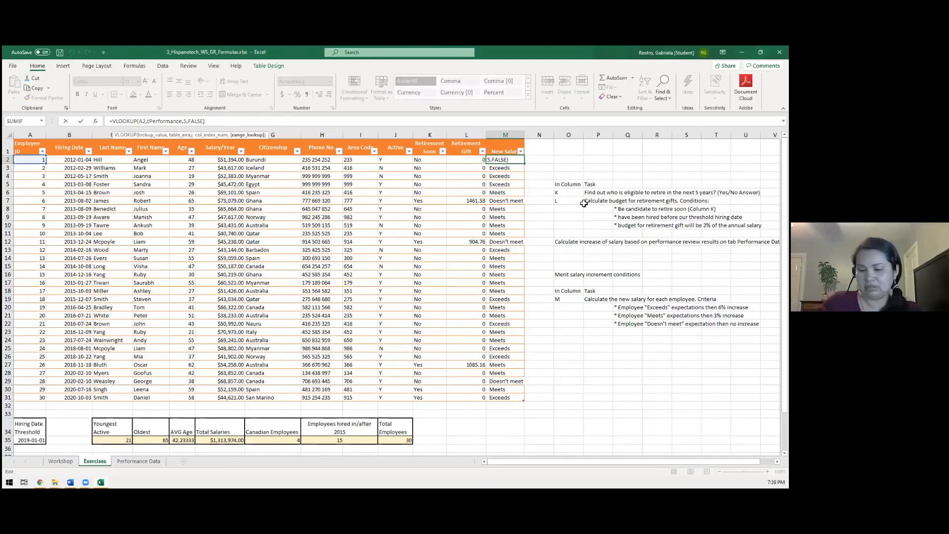
key("Left")
key("Left")
key("Left")
key("Left")
key("Left")
key("Left")
key("Left")
key("Left")
key("Left")
key("Left")
key("Left")
key("Left")
key("Left")
key("Left")
key("Left")
key("Left")
key("Left")
key("Left")
key("Left")
key("Left")
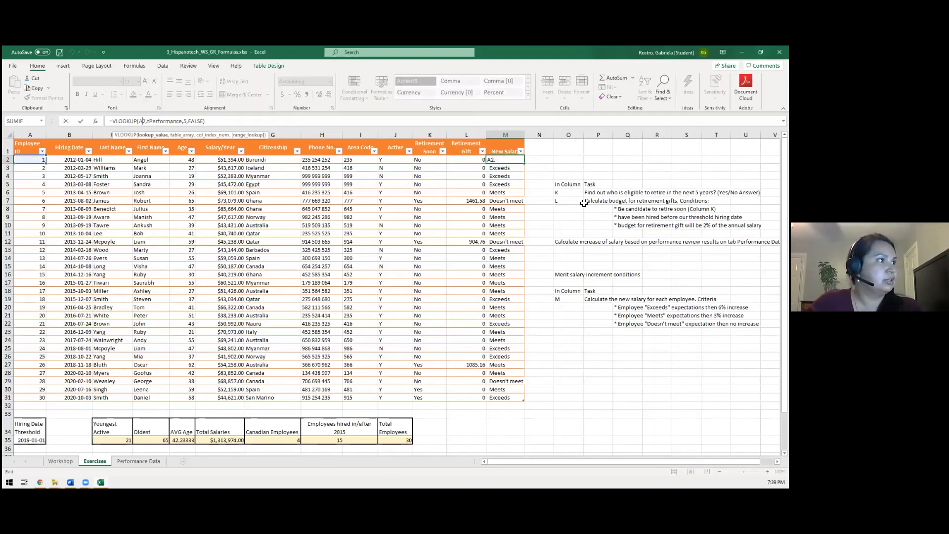
key("Left")
key("Left")
key("Left")
key("Left")
key("Left")
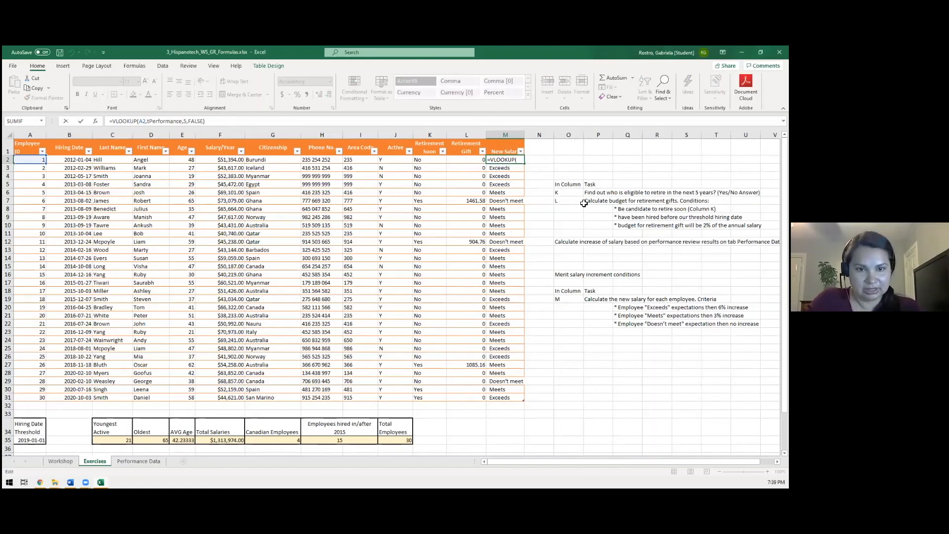
type("SW")
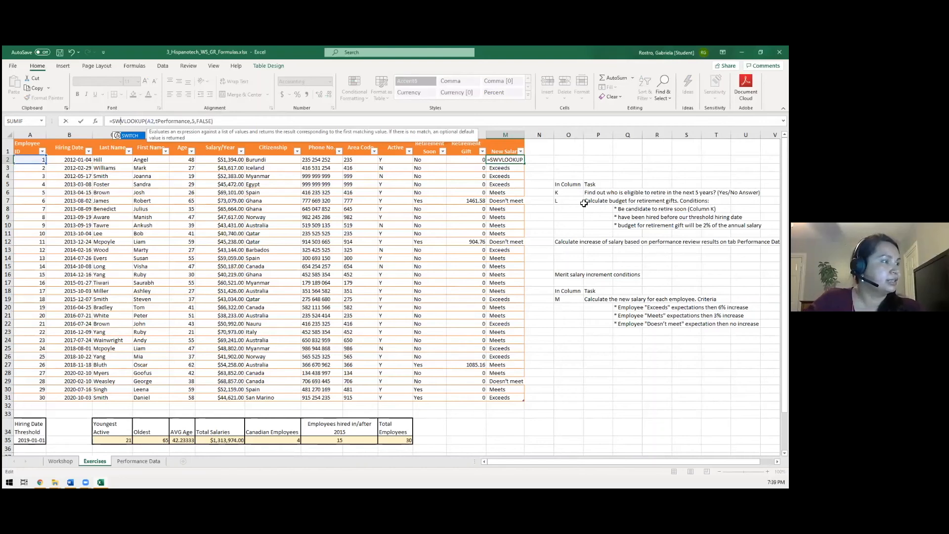
key("Left")
type("O")
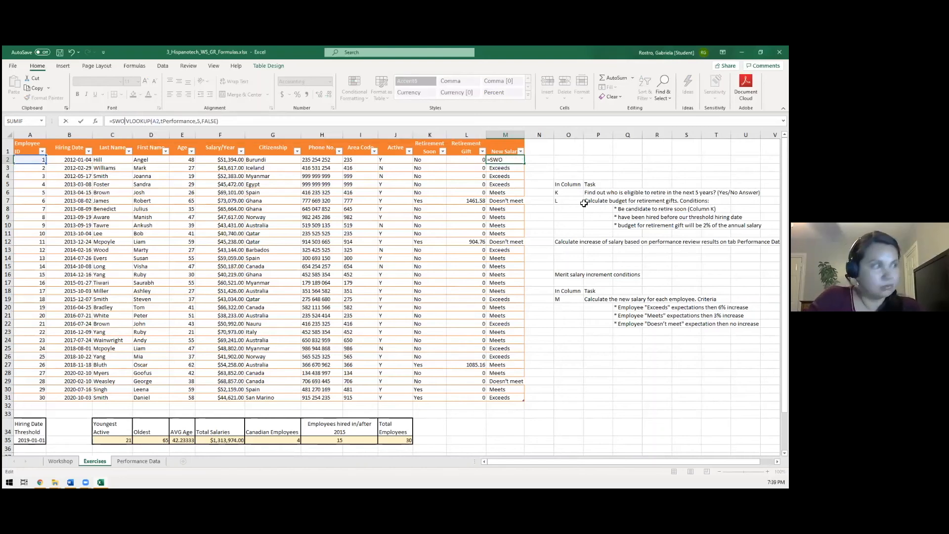
key("BackSpace")
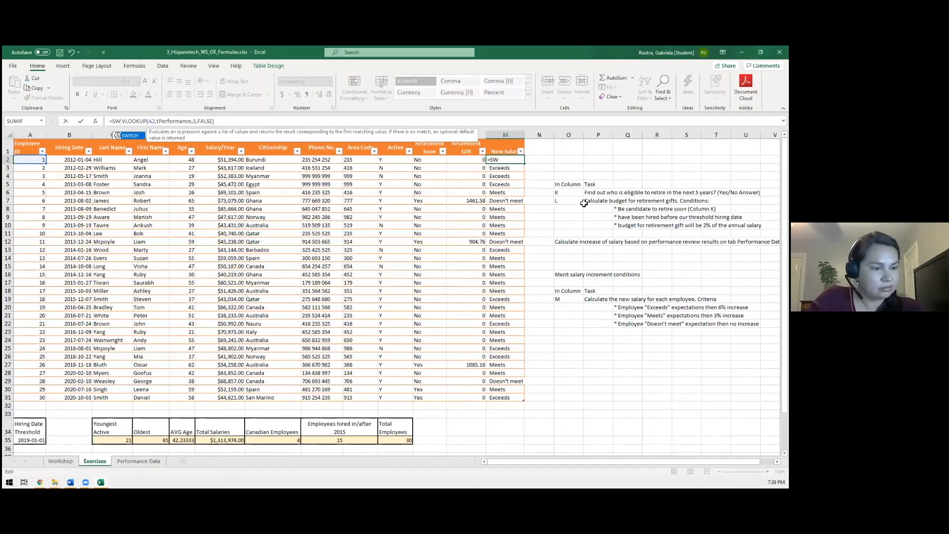
type("I")
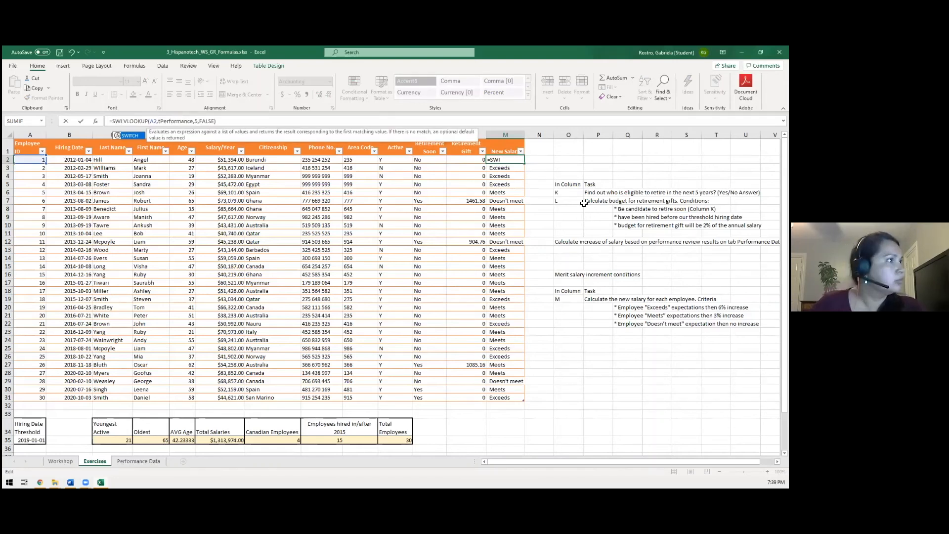
double_click(136, 135)
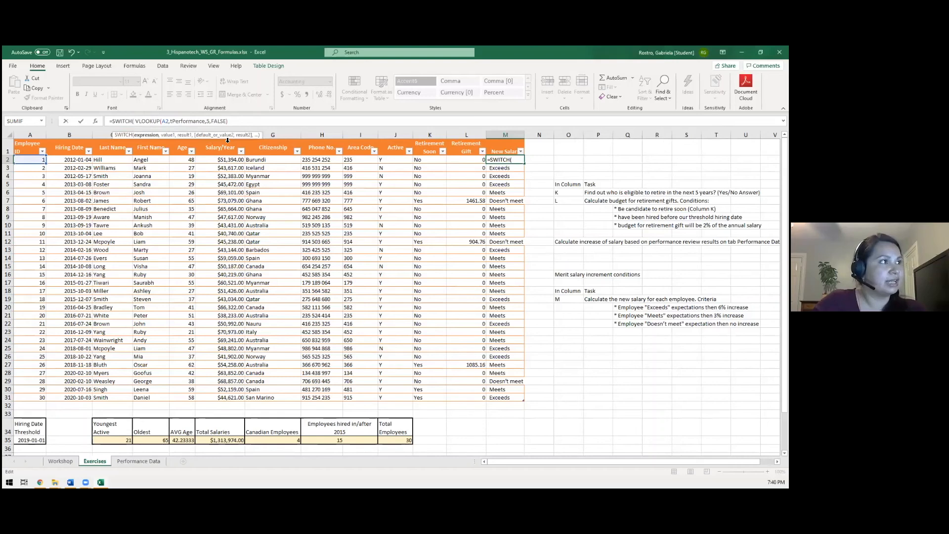
key("Delete")
Keep the whole VLOOKUP as the SWITCH expression and add "Exceeds" as the first value to match.
key("Right")
key("Right")
key("Right")
key("Right")
key("Right")
key("Right")
key("Right")
key("Right")
key("Right")
key("Right")
key("Right")
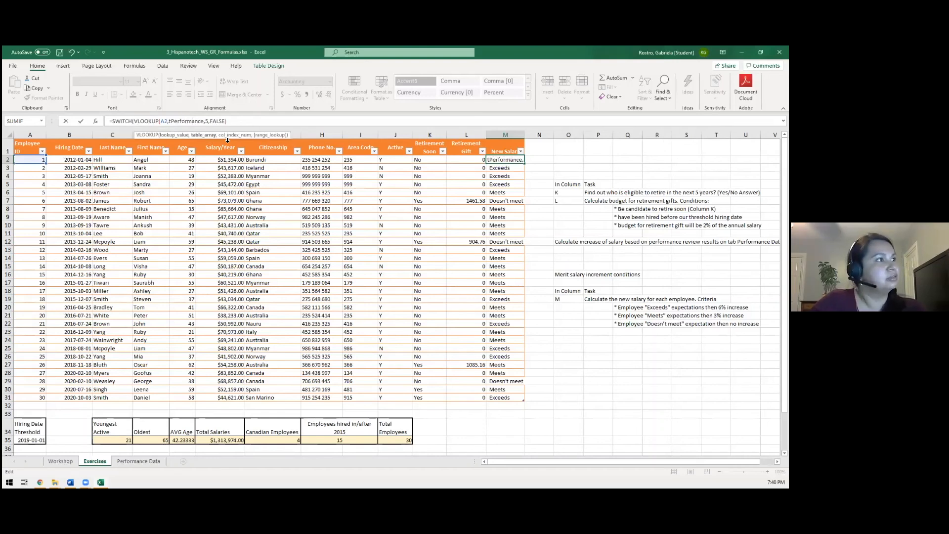
key("Right")
key("Right")
key("Right")
key("Right")
key("Right")
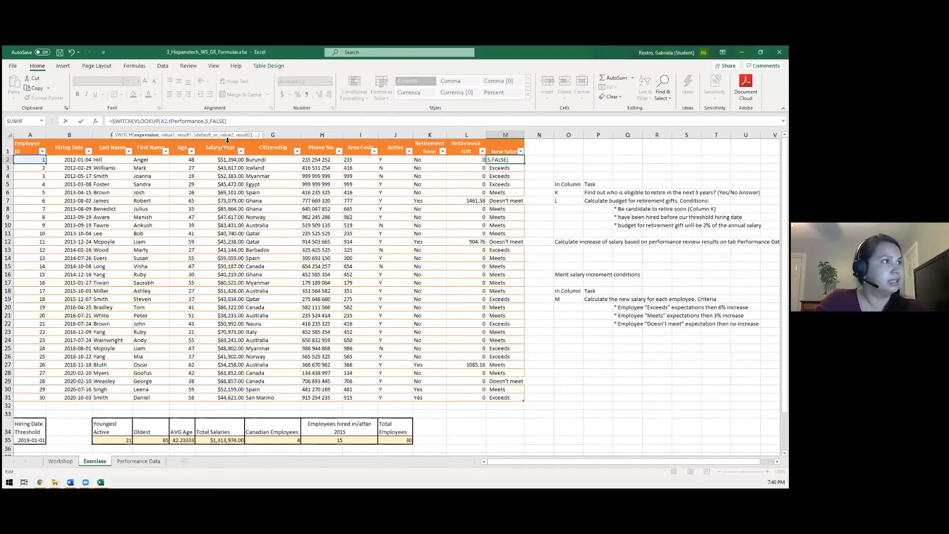
type(",")
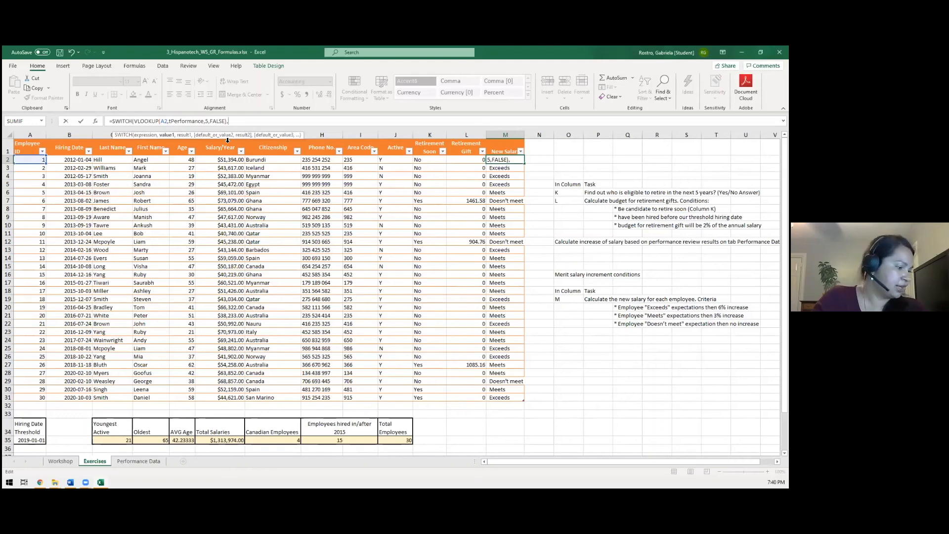
type("\"e")
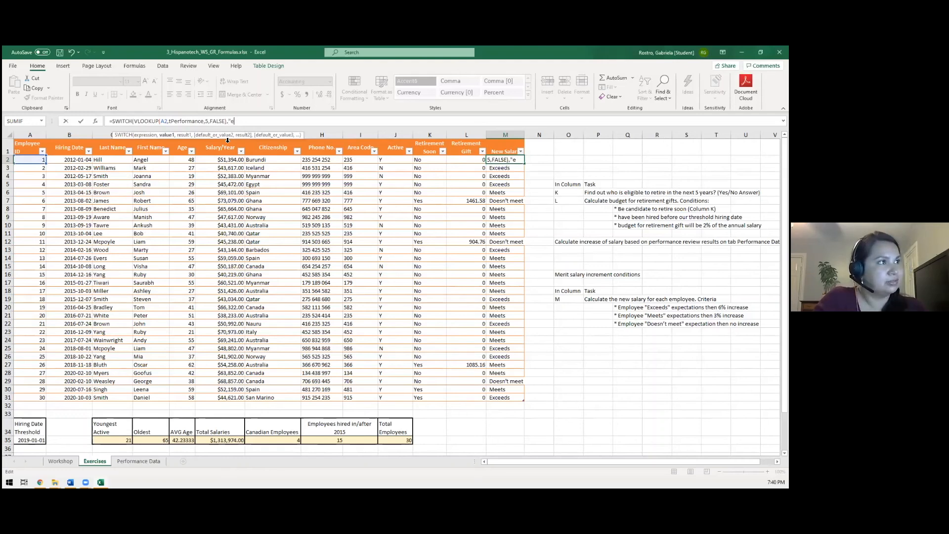
key("BackSpace")
type("E")
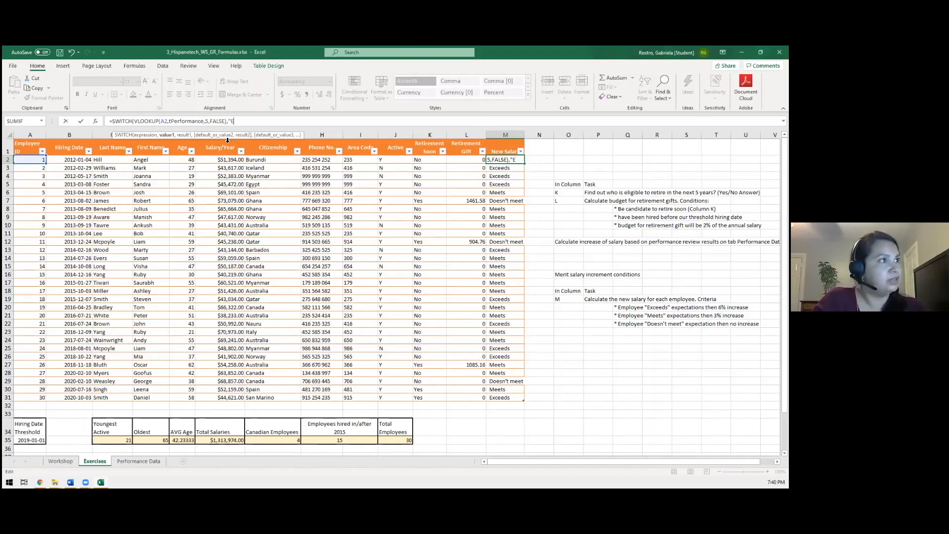
type("xceeds")
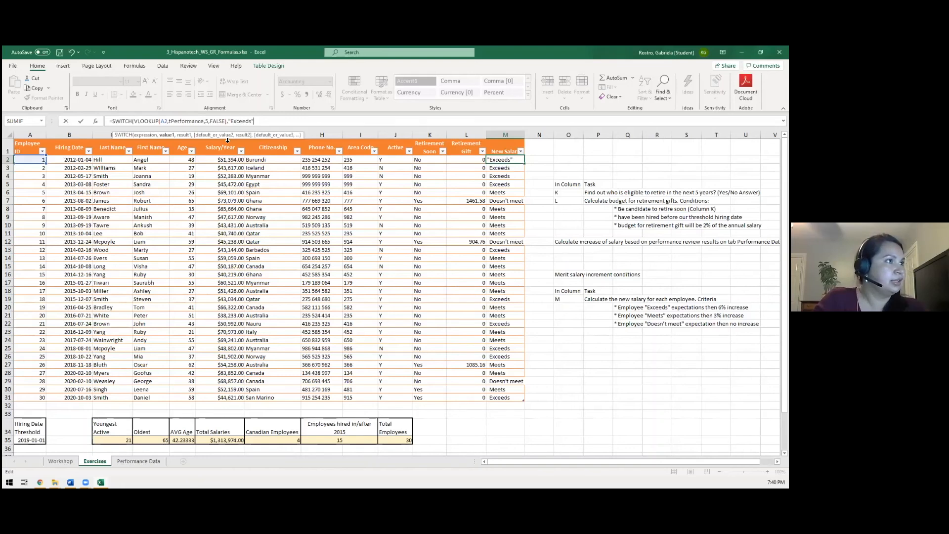
type("\",")
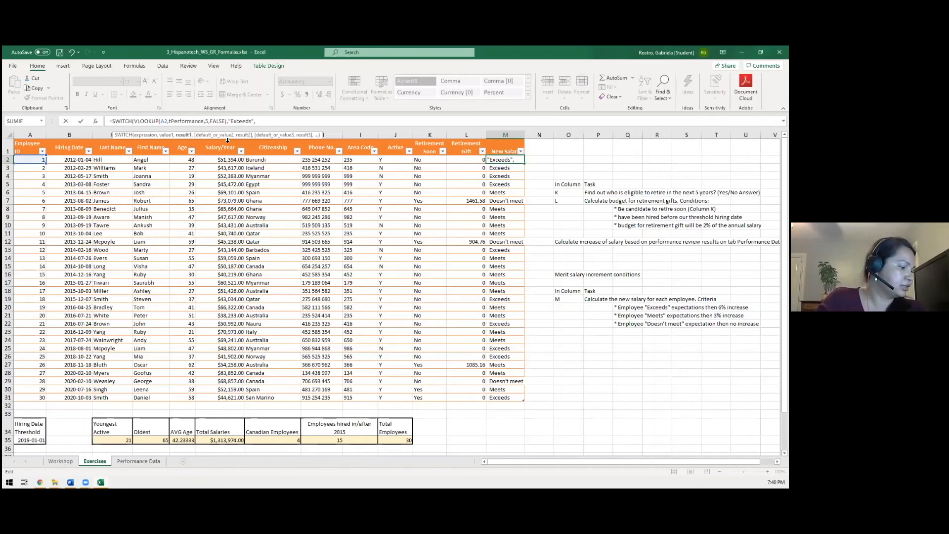
Set the result for "Exceeds" to F2*1.06 in the SWITCH formula.
type("f")
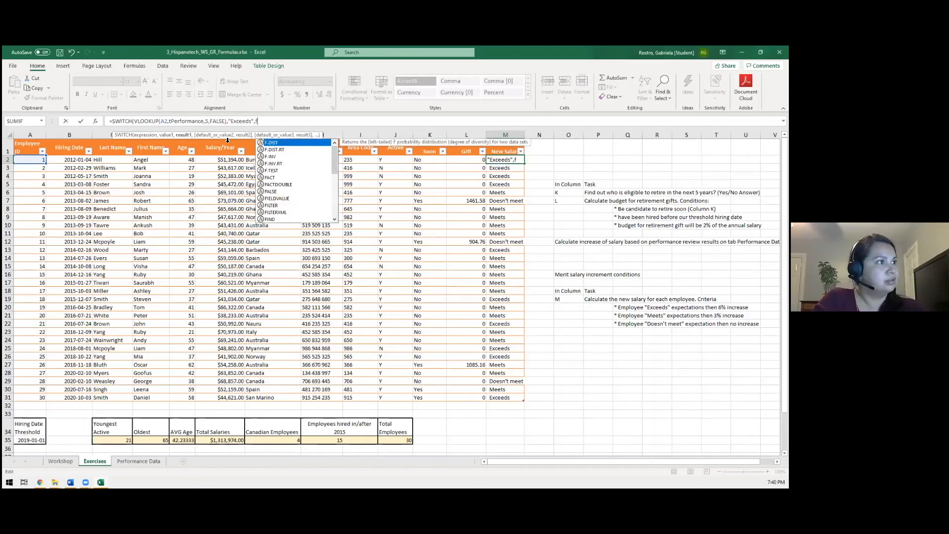
type("4")
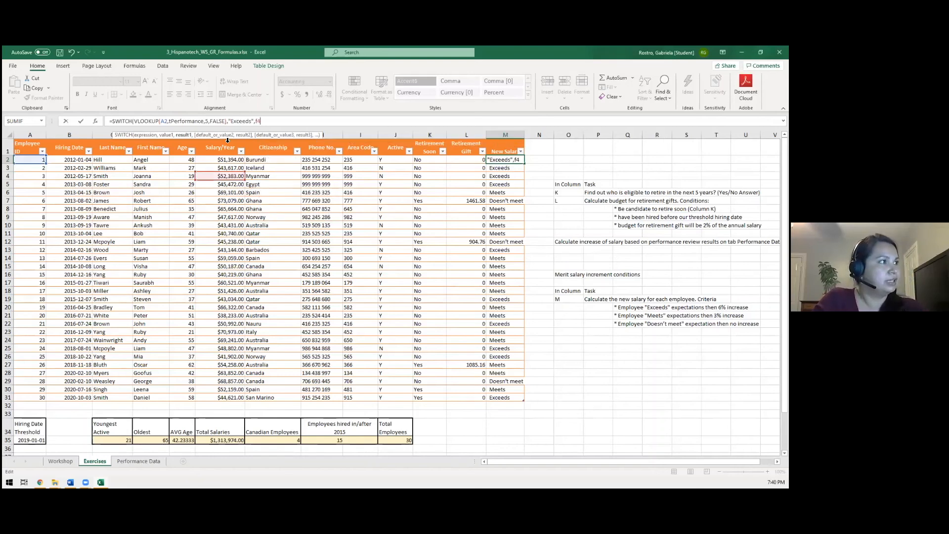
key("BackSpace")
type("2")
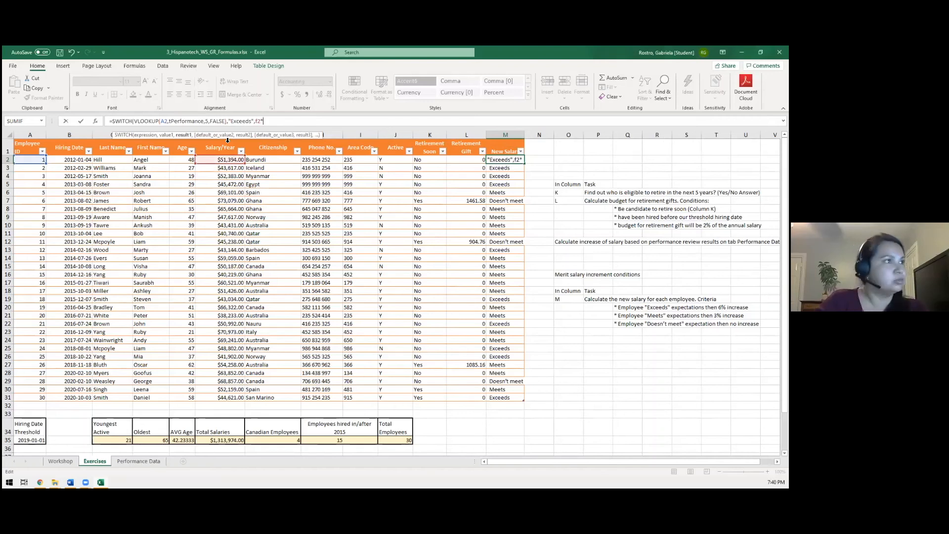
type("*1.06")
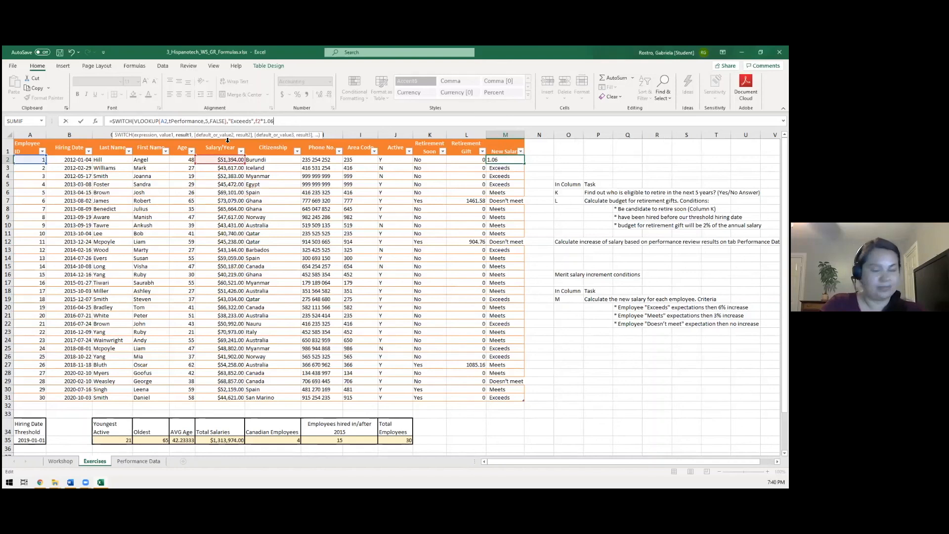
Add "Meets" as the second SWITCH value with F2*1.03 as its result.
type(",")
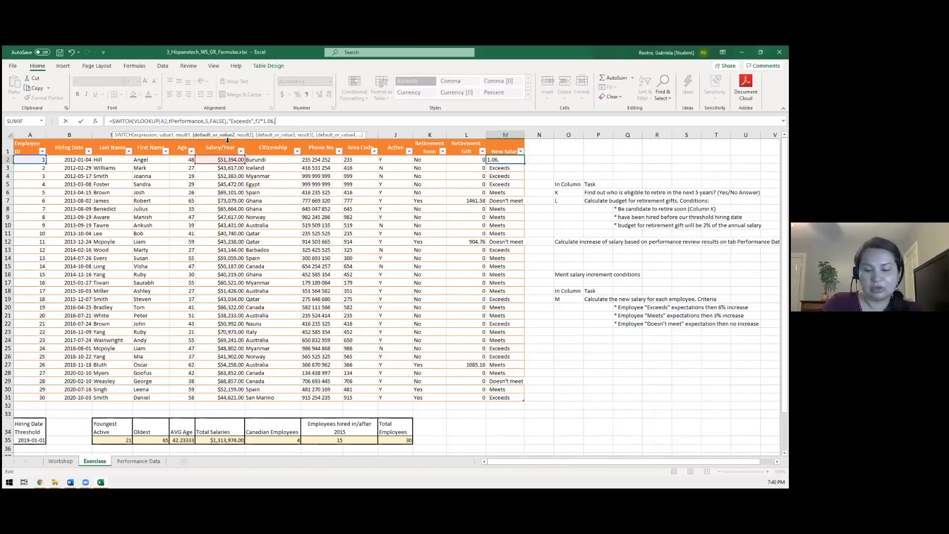
type("\"Meets")
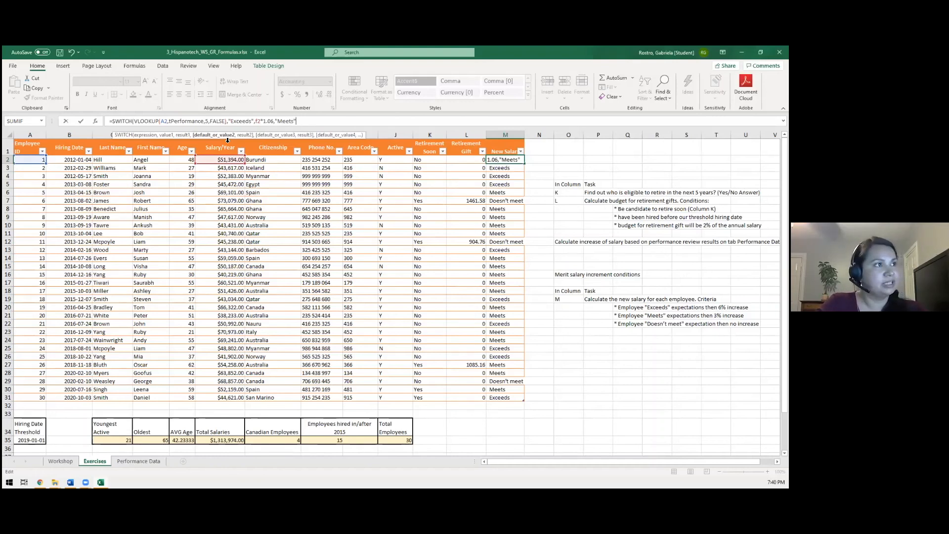
type("\",")
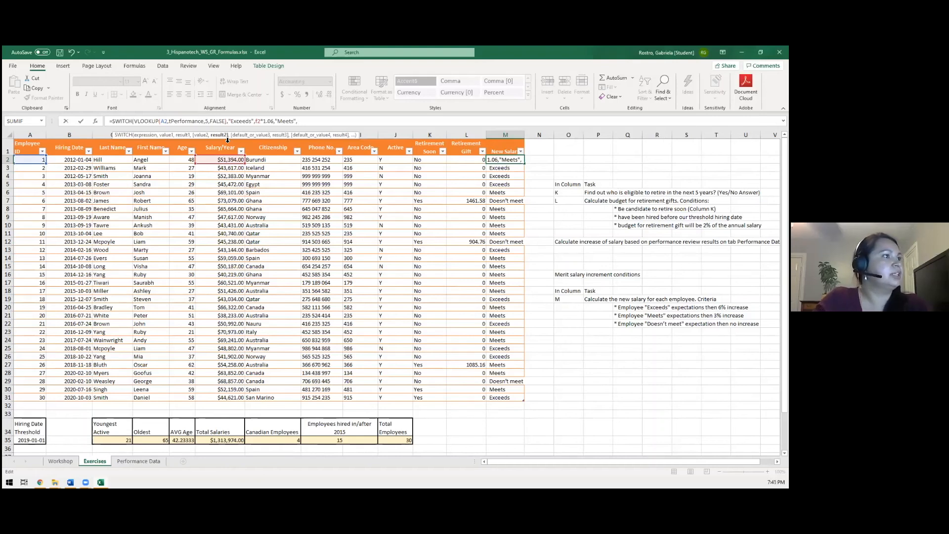
type("f2")
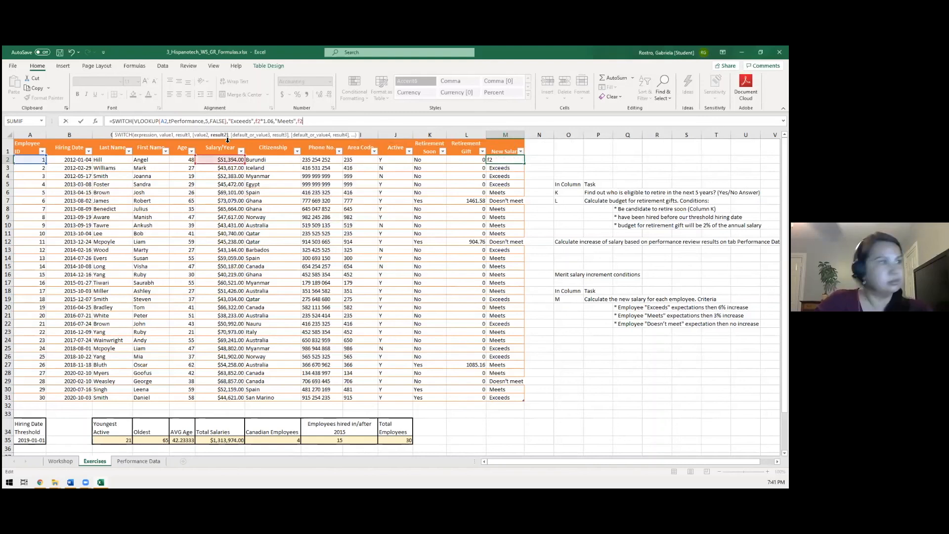
type("*1.")
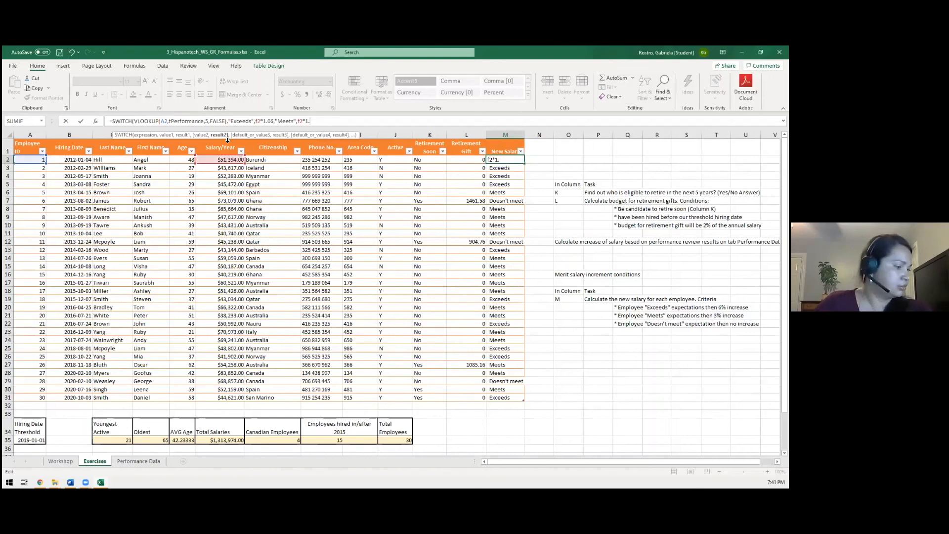
type("03")
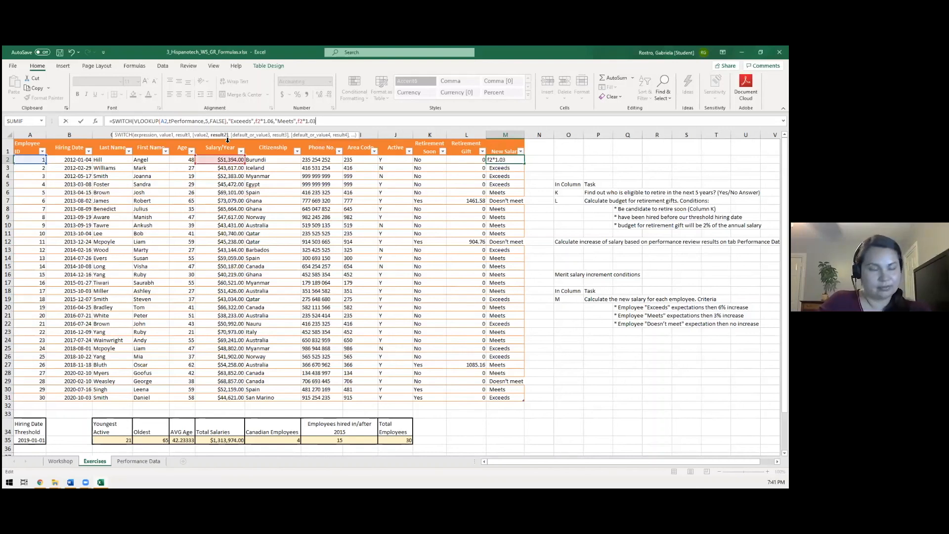
Set F2 as the SWITCH default for all other ratings and enter the formula for the New Salary column.
type(",")
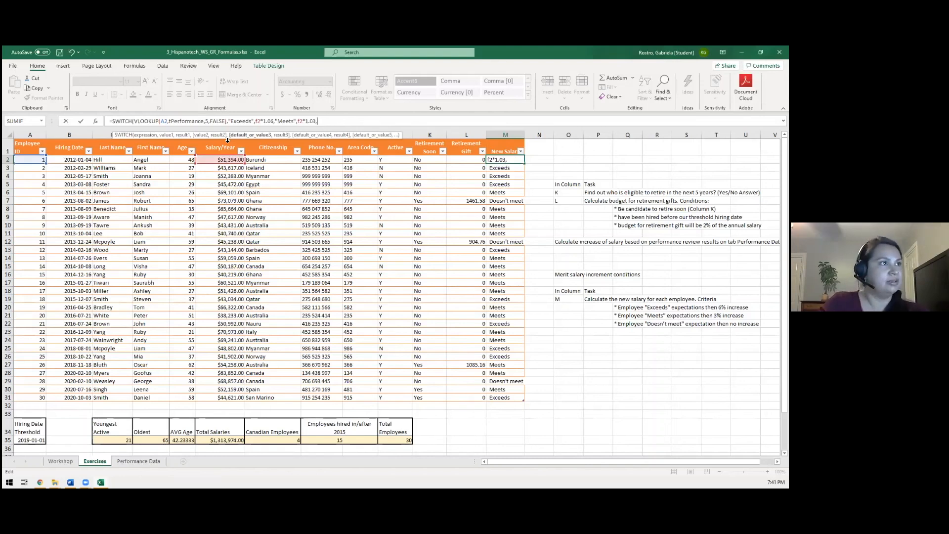
type("f")
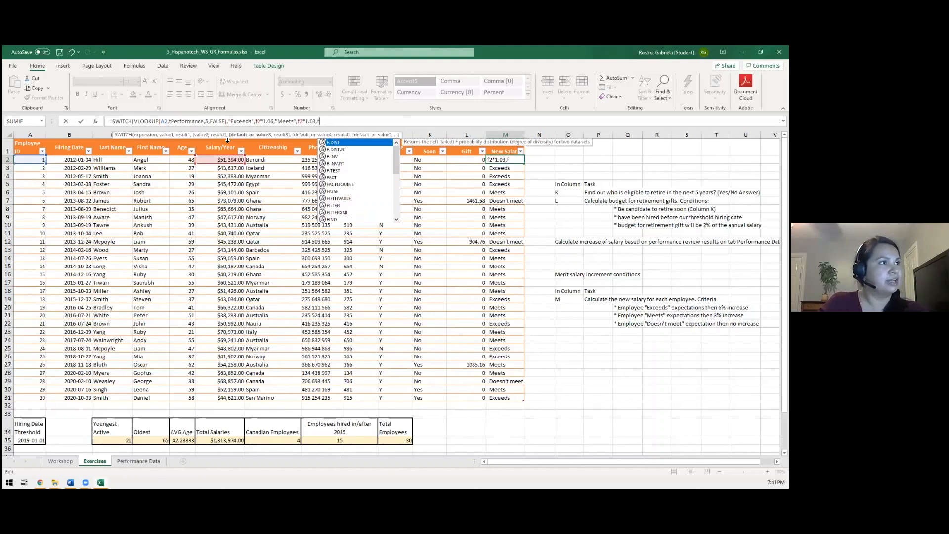
type("2")
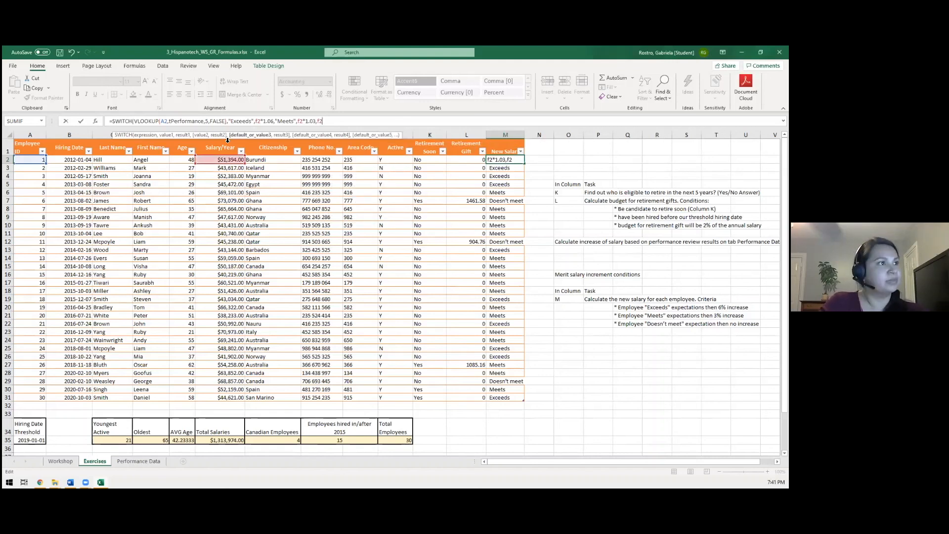
type(")")
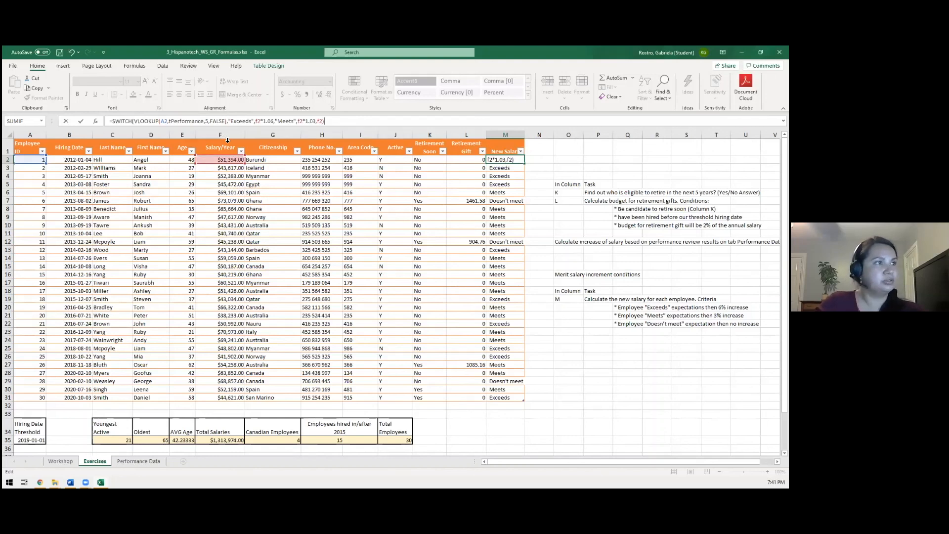
key("Return")
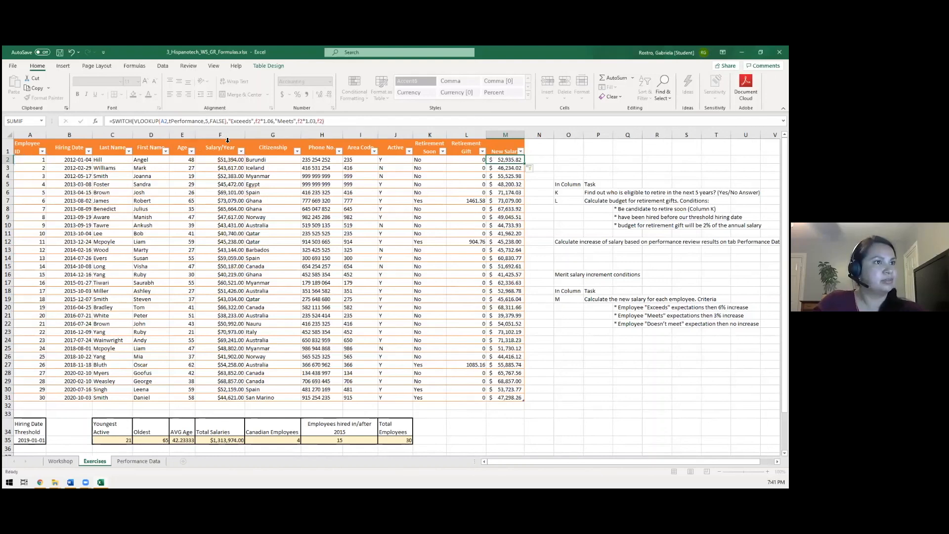
key("Up")
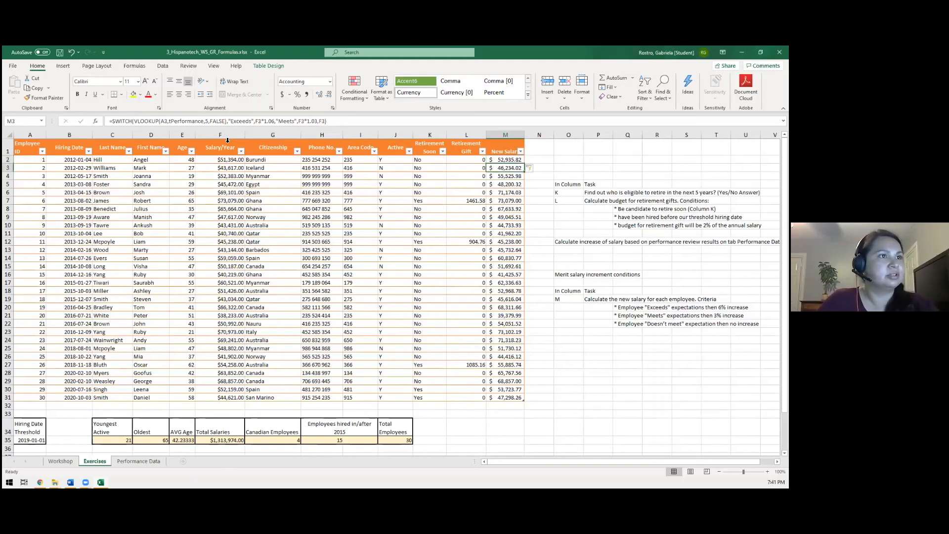
Check the first employee's Expectations rating on the Performance Data sheet and return to the Exercises sheet.
left_click(128, 461)
left_click(200, 152)
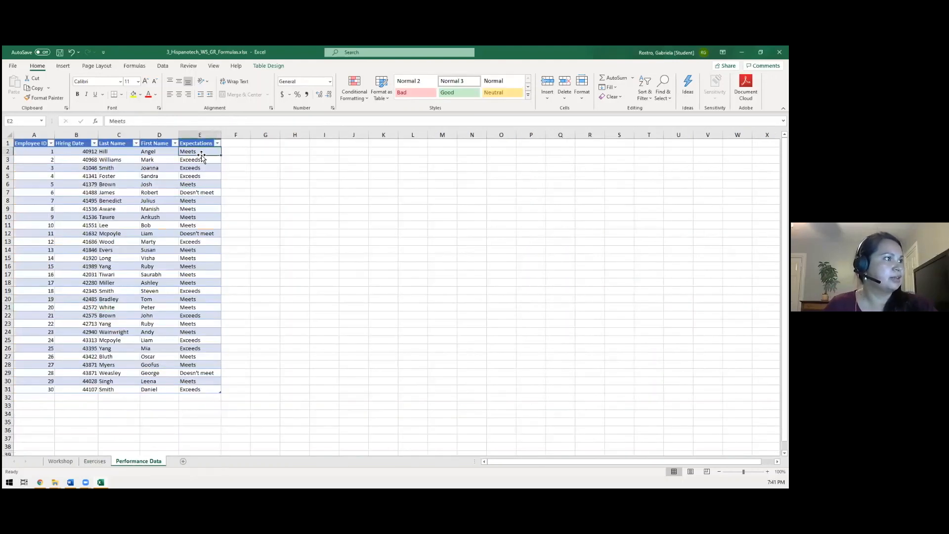
left_click(94, 461)
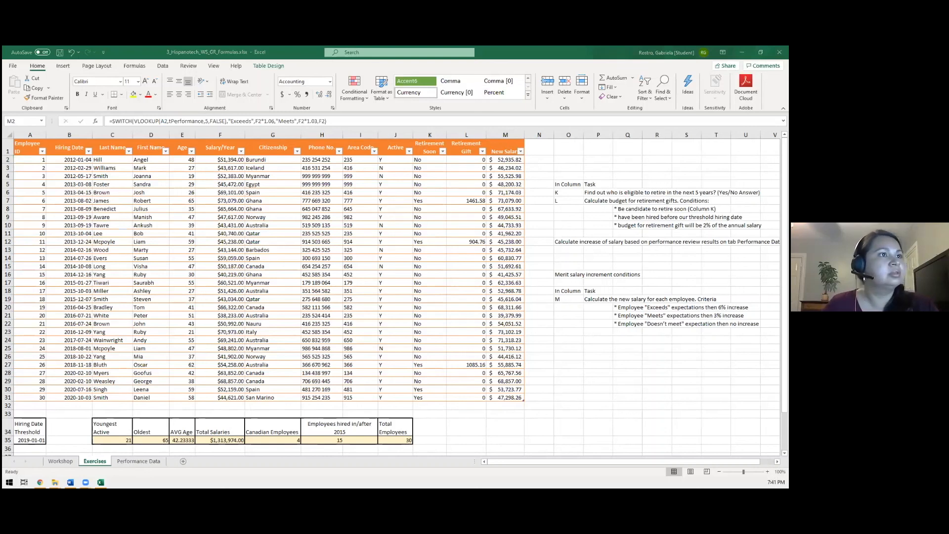
Enter =F2*1.03 in cell N2 to calculate a 3% increase for checking against the New Salary column.
left_click(537, 160)
left_click(536, 160)
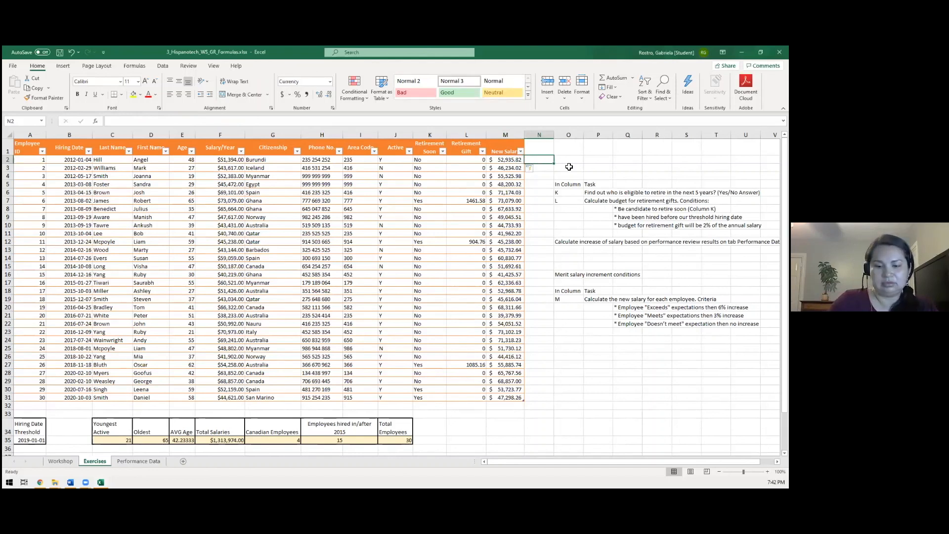
type("=f")
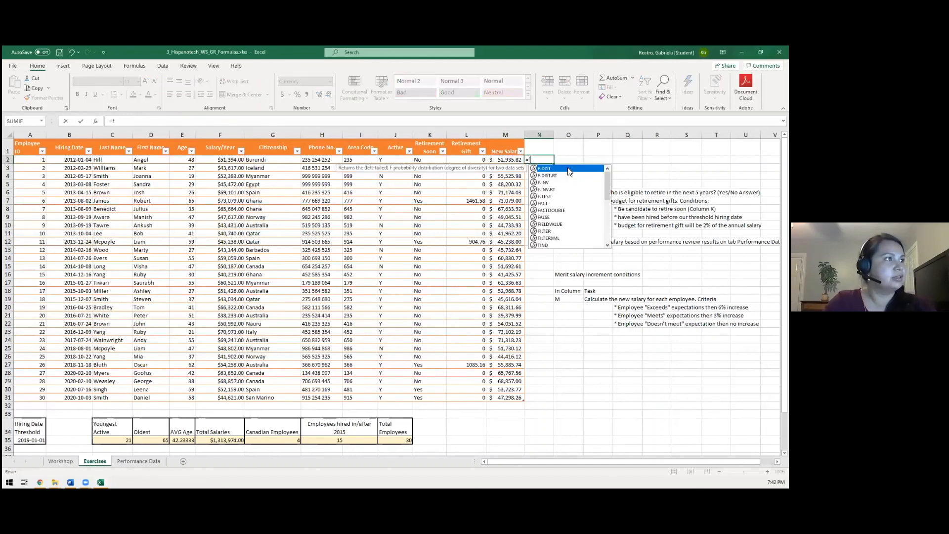
type("2*1.03")
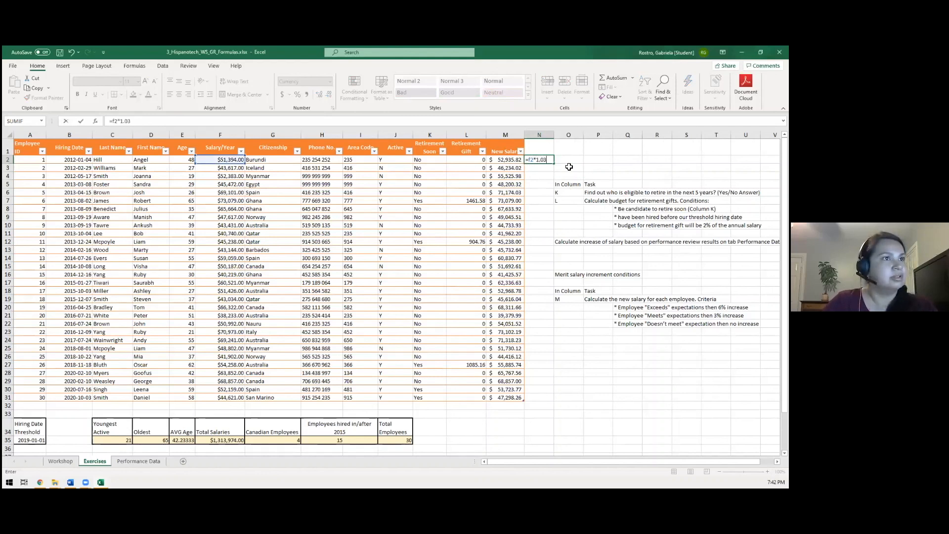
key("Return")
key("Up")
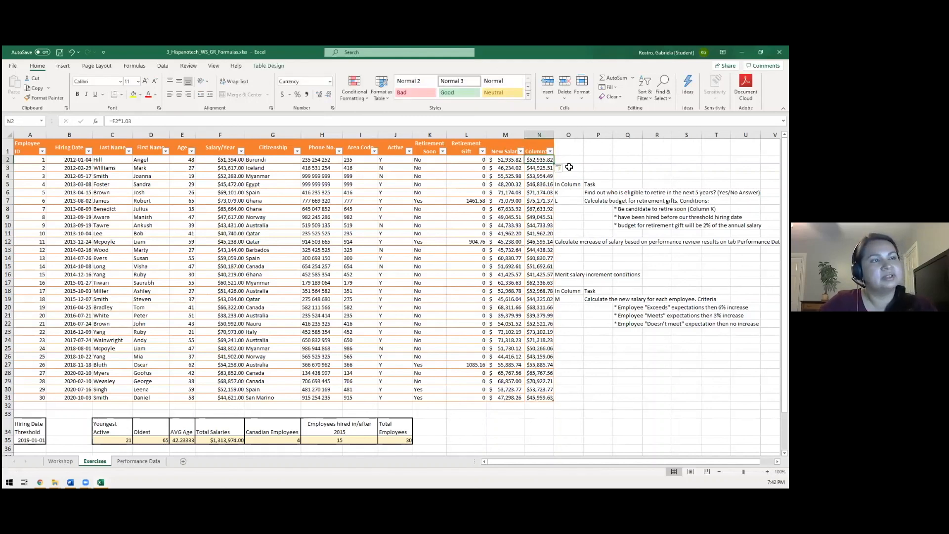
Compare the second employee's New Salary with the 3% check value and their Expectations rating on the Performance Data sheet, returning to Exercises.
key("Down")
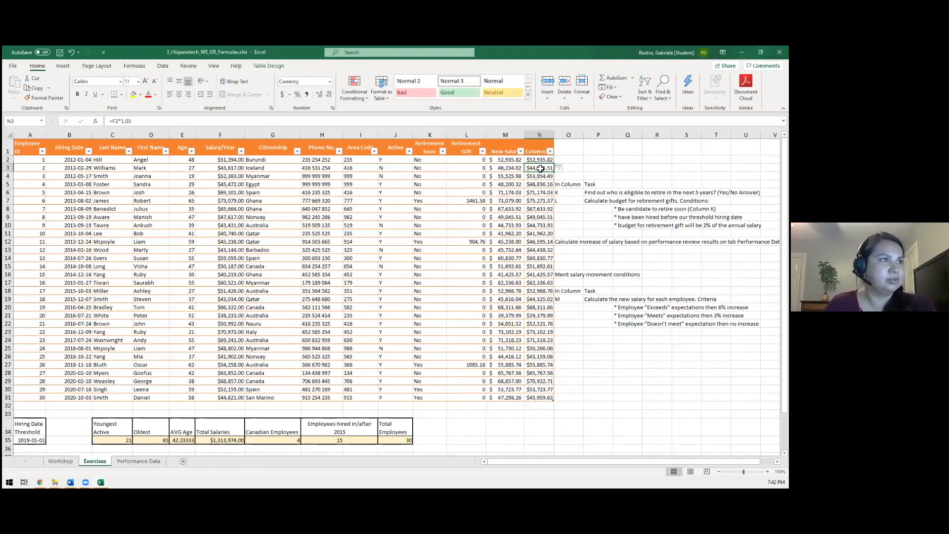
left_click(500, 168)
left_click(528, 168)
left_click(510, 170)
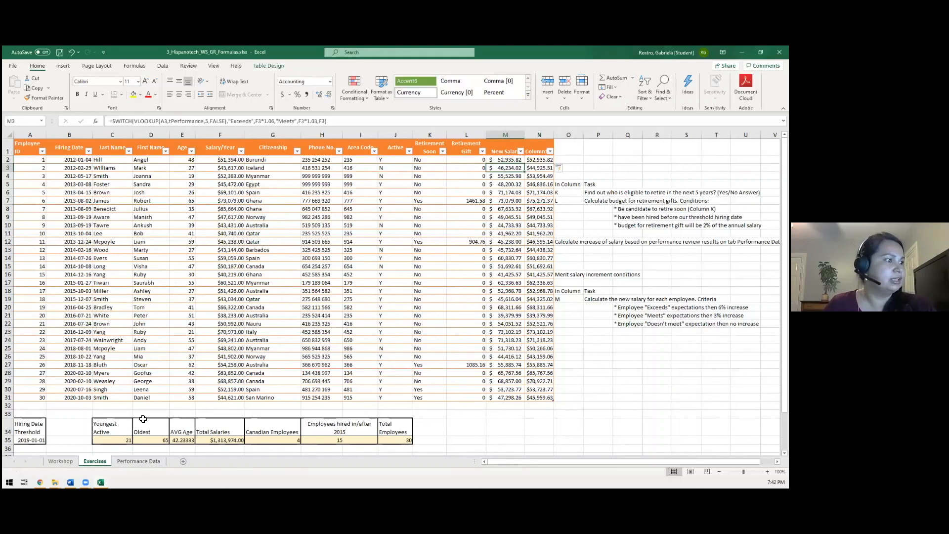
left_click(135, 462)
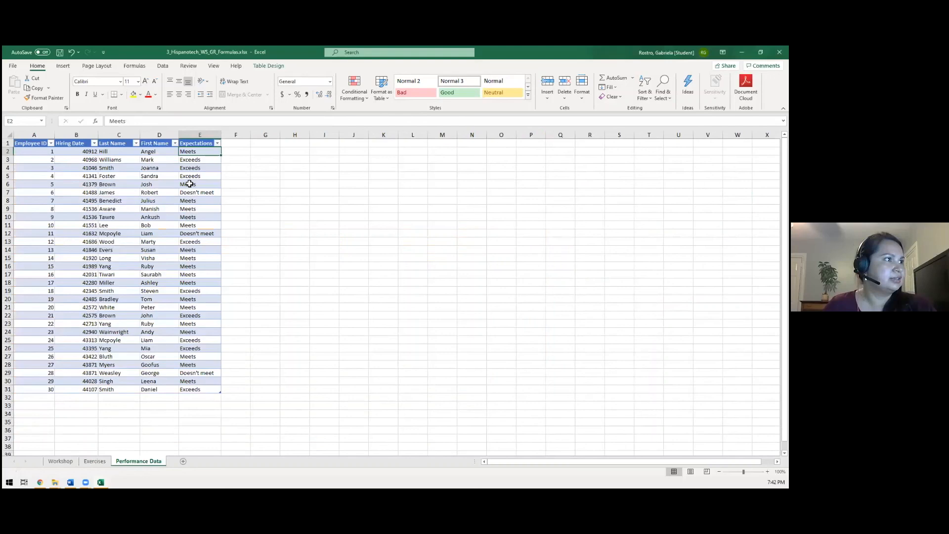
left_click(201, 158)
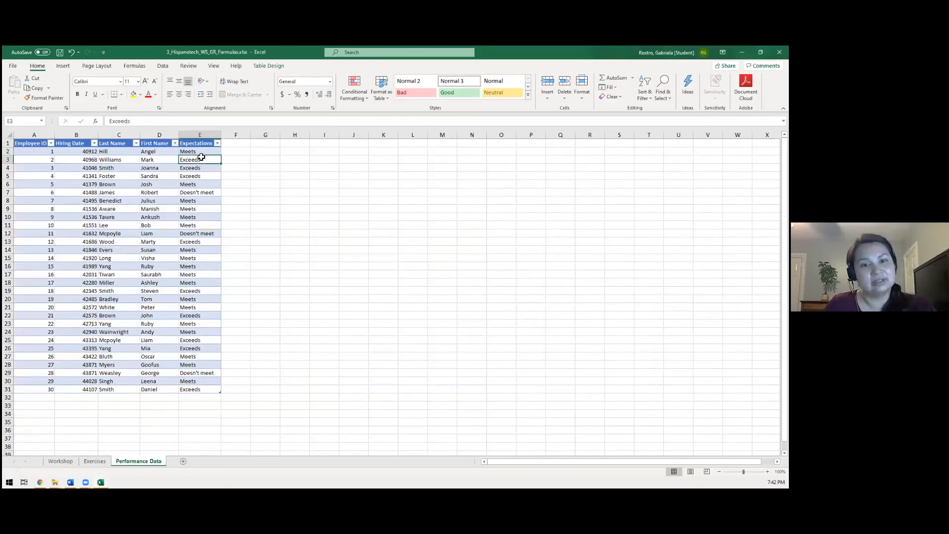
left_click(95, 462)
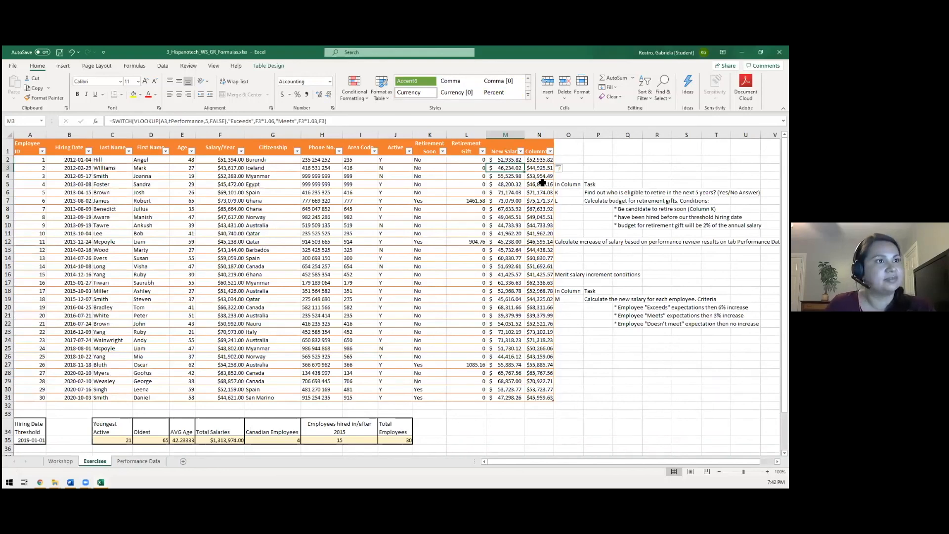
Delete the 3% check column N from the Exercises sheet.
left_click(539, 159)
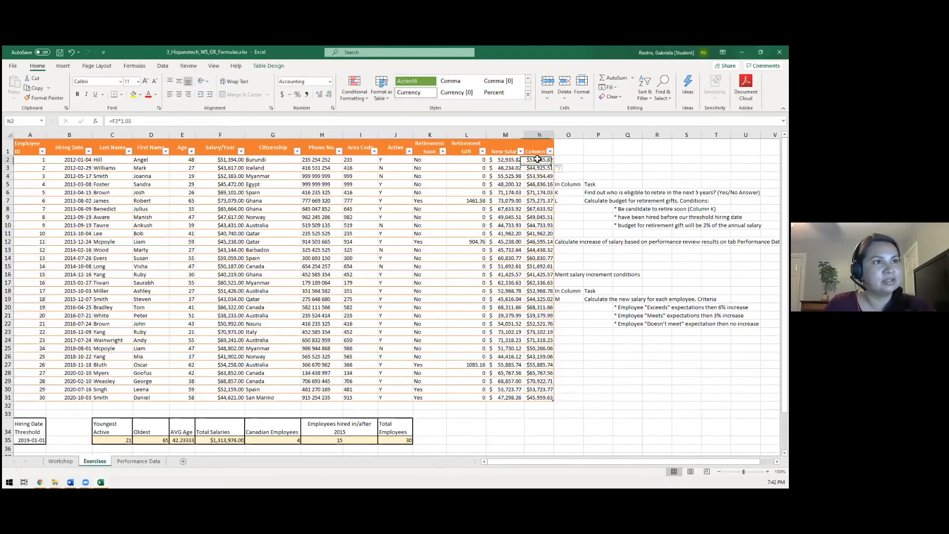
right_click(539, 137)
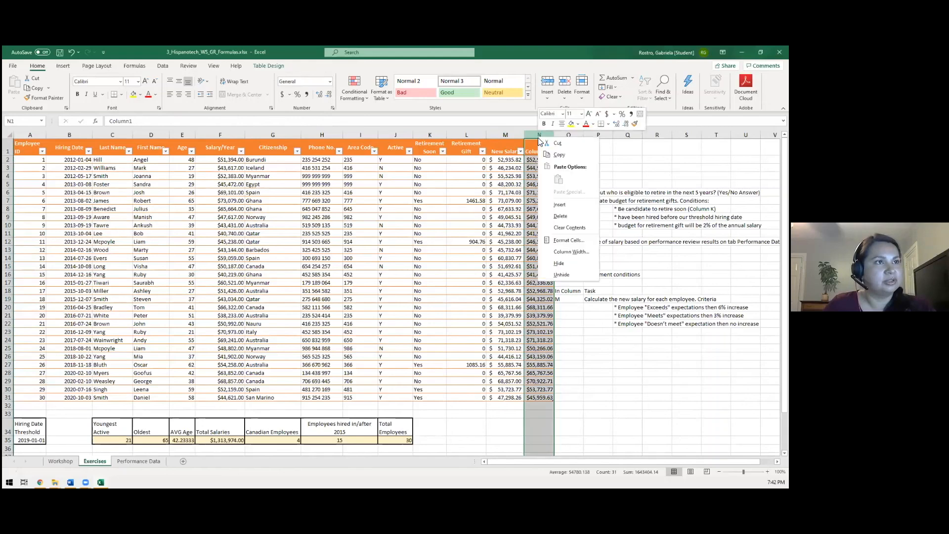
left_click(558, 217)
Clear the task instructions beside the employee table in N5:R23.
left_click_drag(540, 185, 672, 336)
key("Delete")
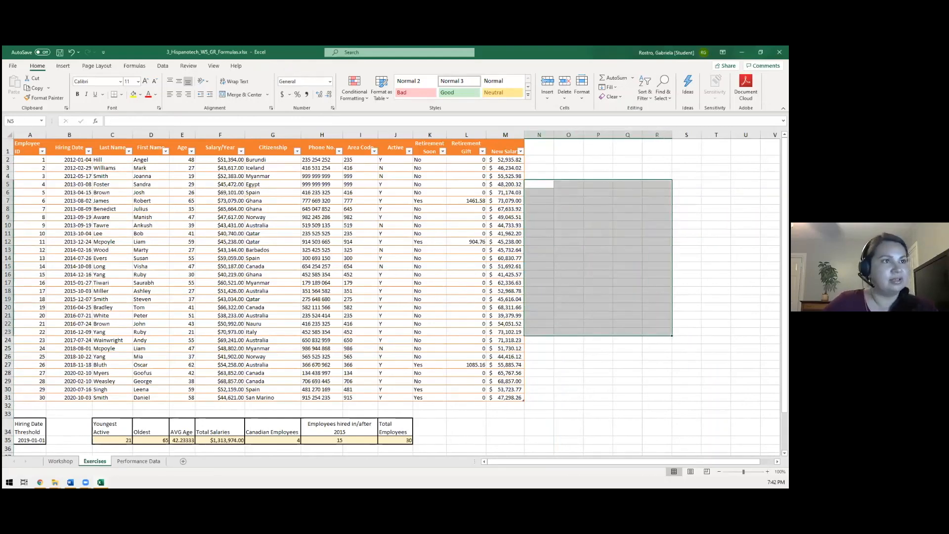
key("Up")
key("Down")
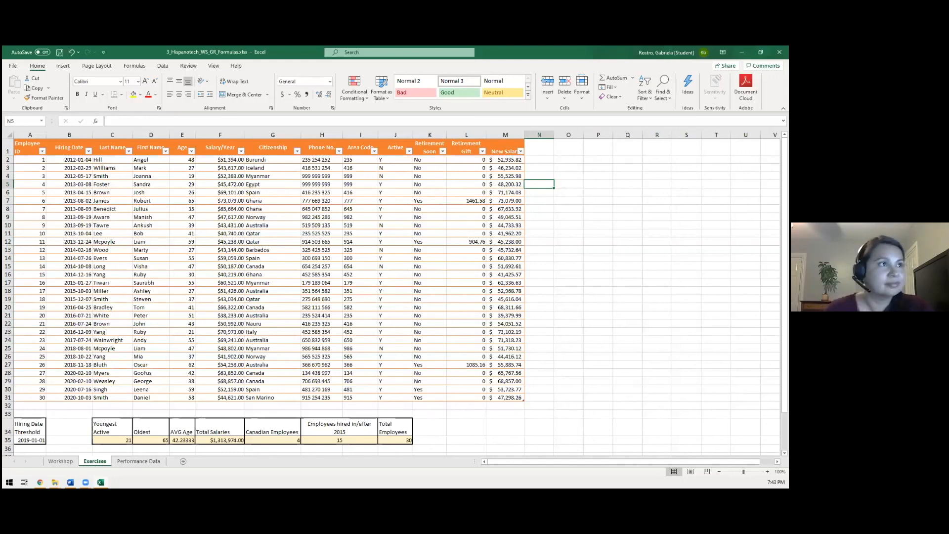
Review the New Salary formula in M2, browse the templates offered for new workbooks, and return to the Exercises sheet.
left_click(511, 162)
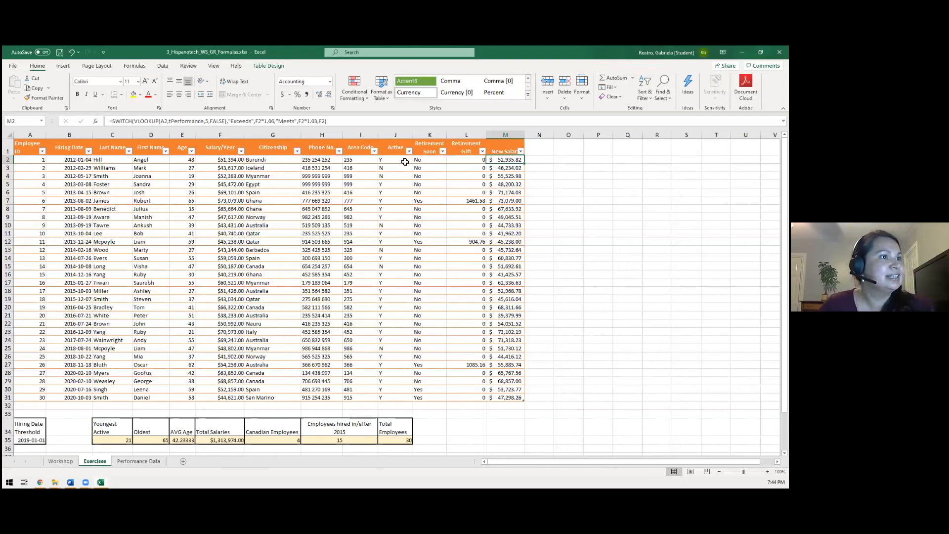
left_click(371, 272)
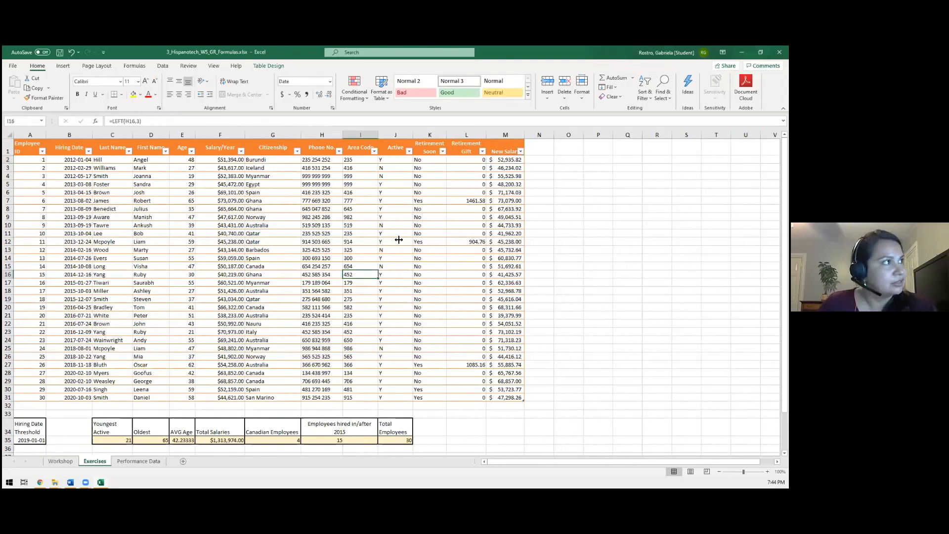
left_click(14, 67)
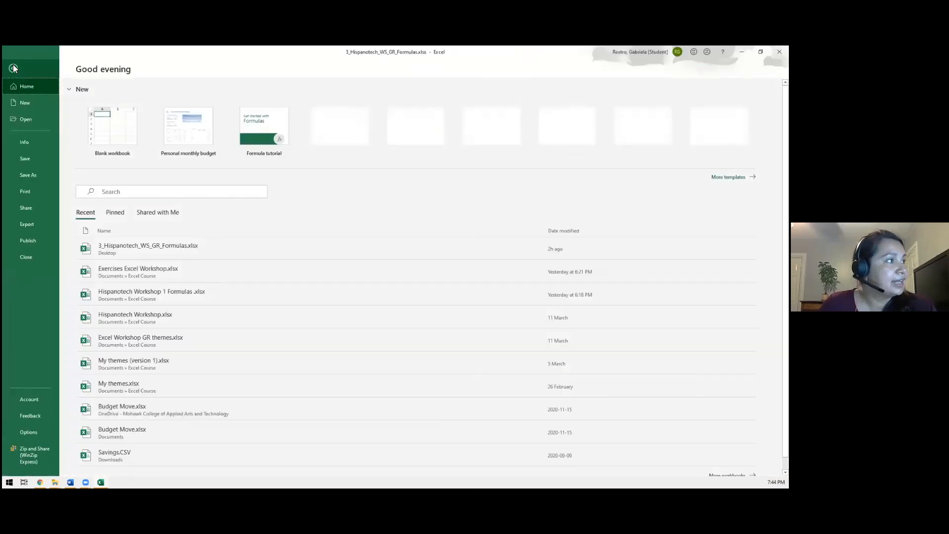
left_click(24, 103)
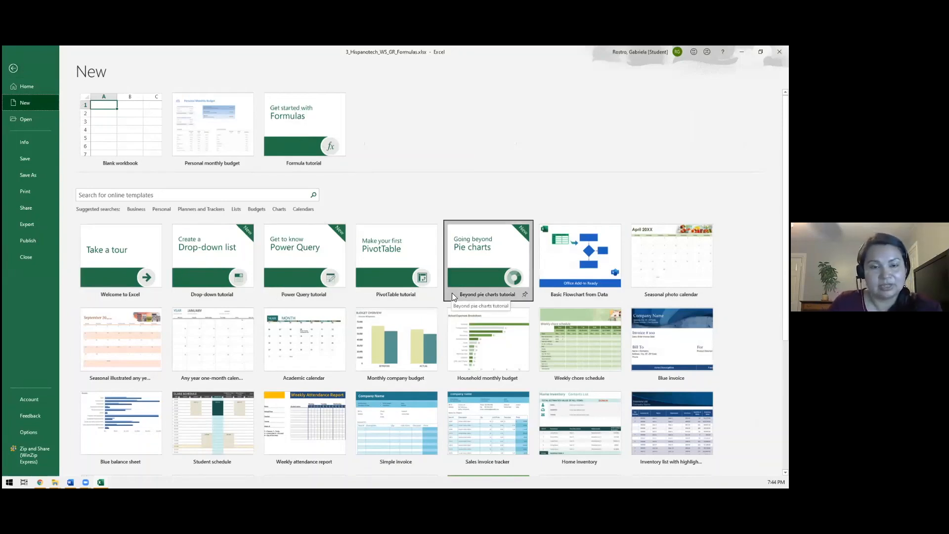
left_click(12, 69)
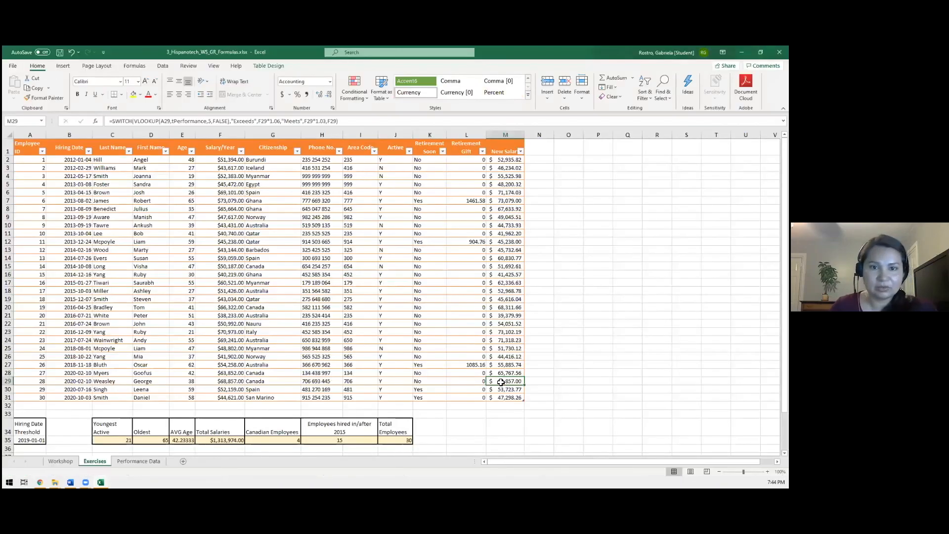